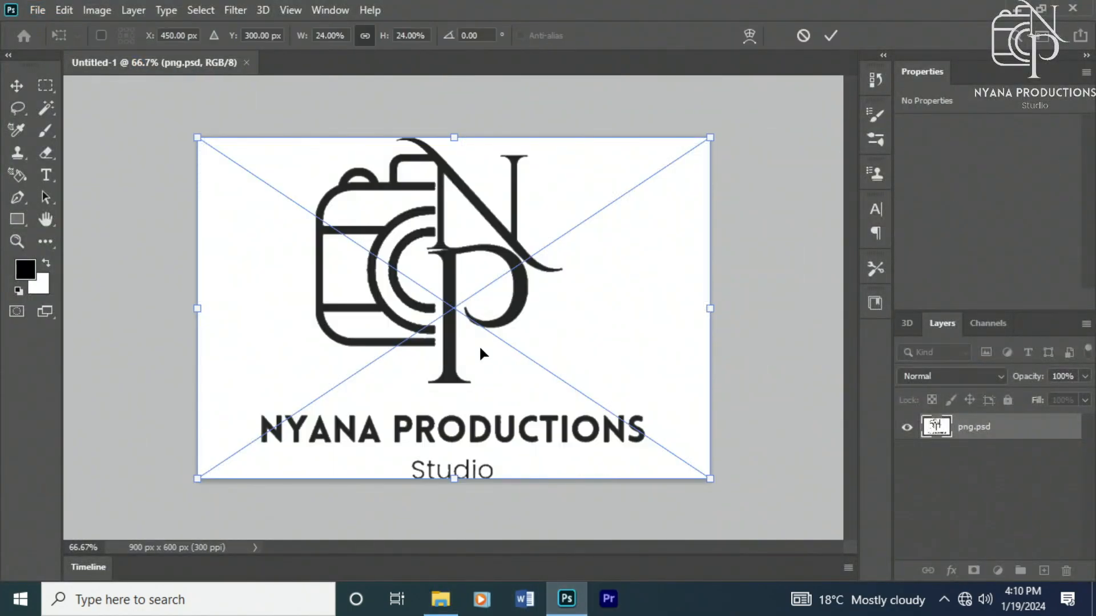
# Step: Commit the placed logo and select its png.psd layer
pyautogui.press('Return')
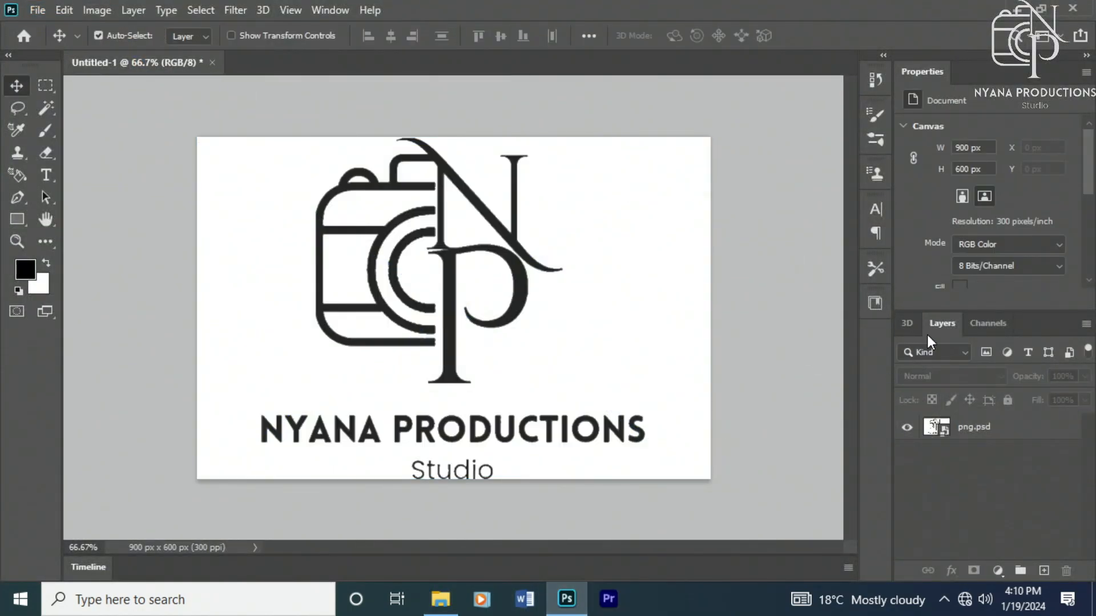
pyautogui.click(906, 323)
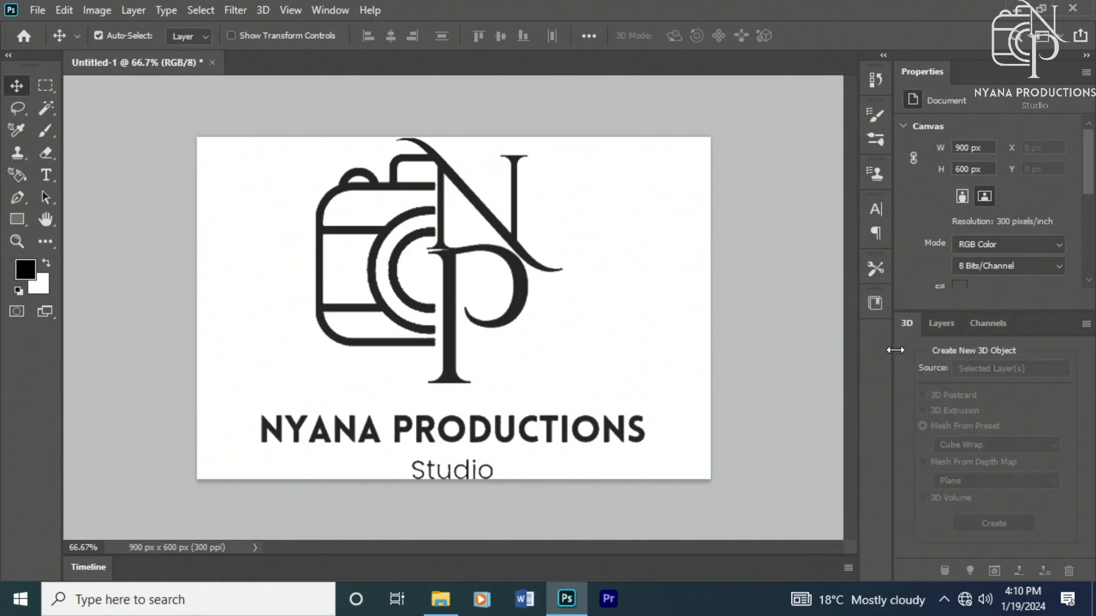
pyautogui.click(936, 319)
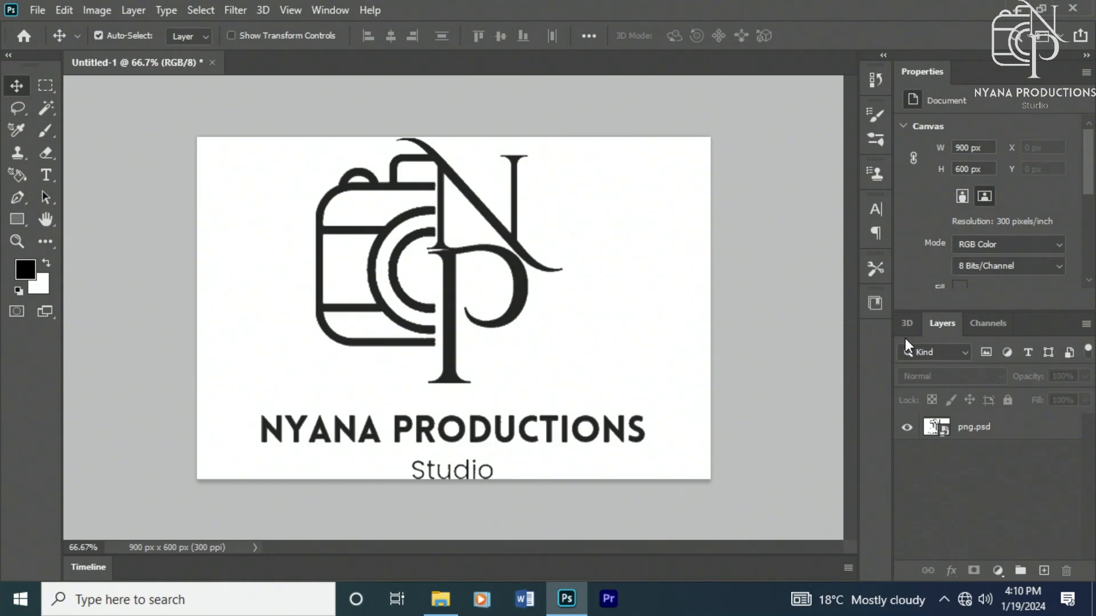
pyautogui.click(973, 427)
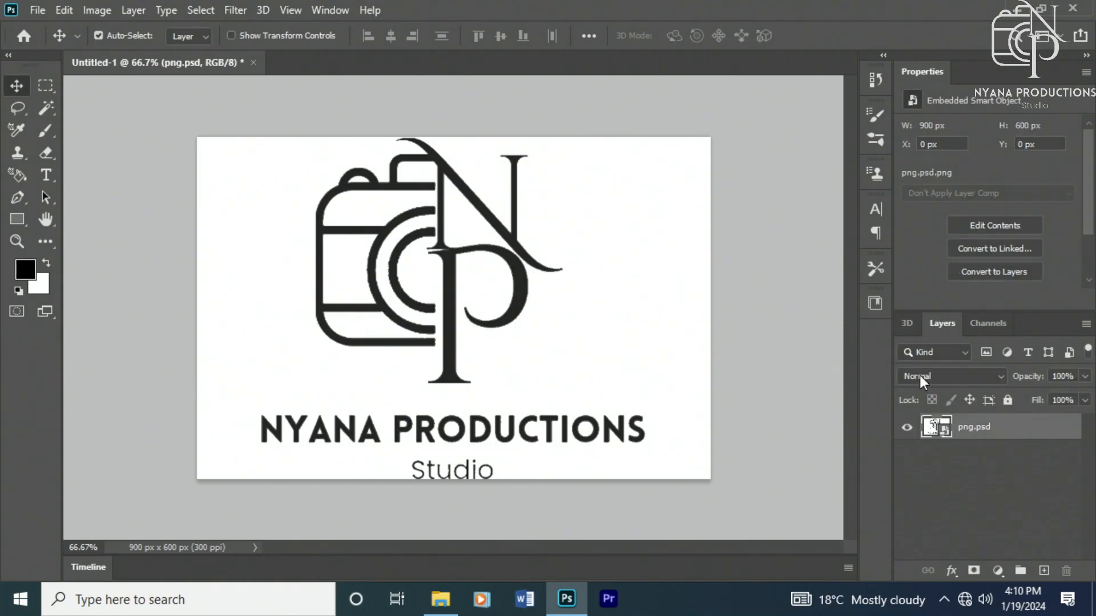
# Step: Create a new 3D object from the selected layer using the Cube Wrap mesh preset
pyautogui.click(905, 322)
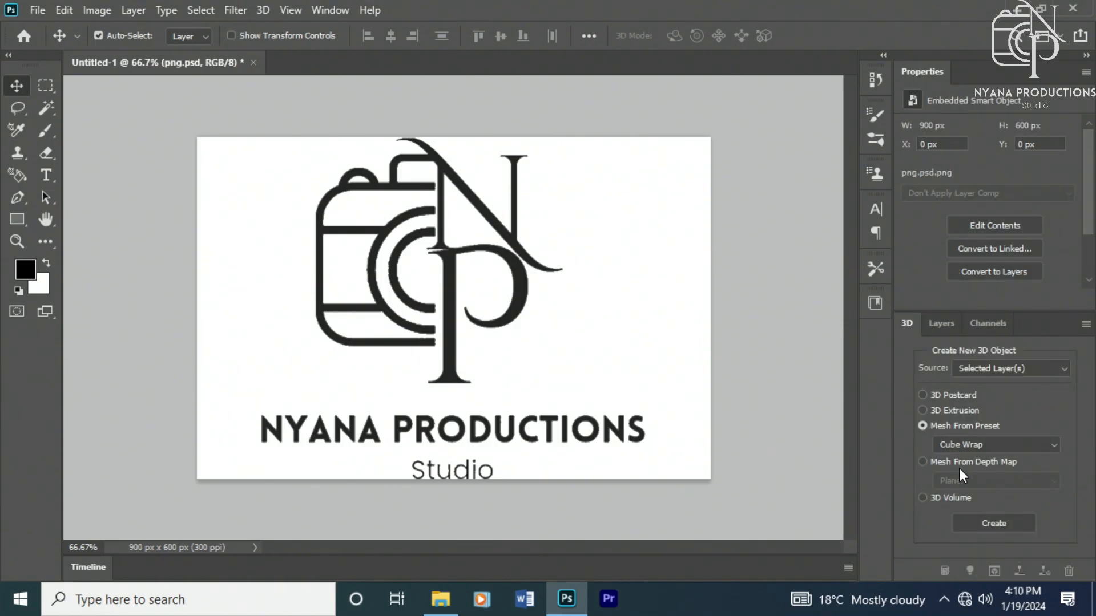
pyautogui.click(959, 445)
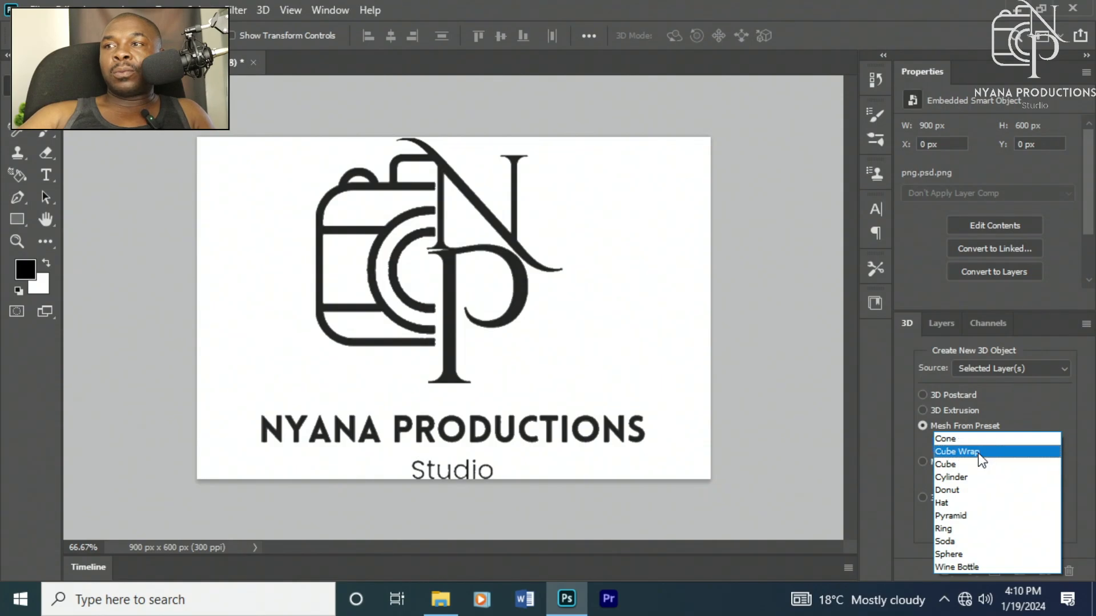
pyautogui.click(962, 452)
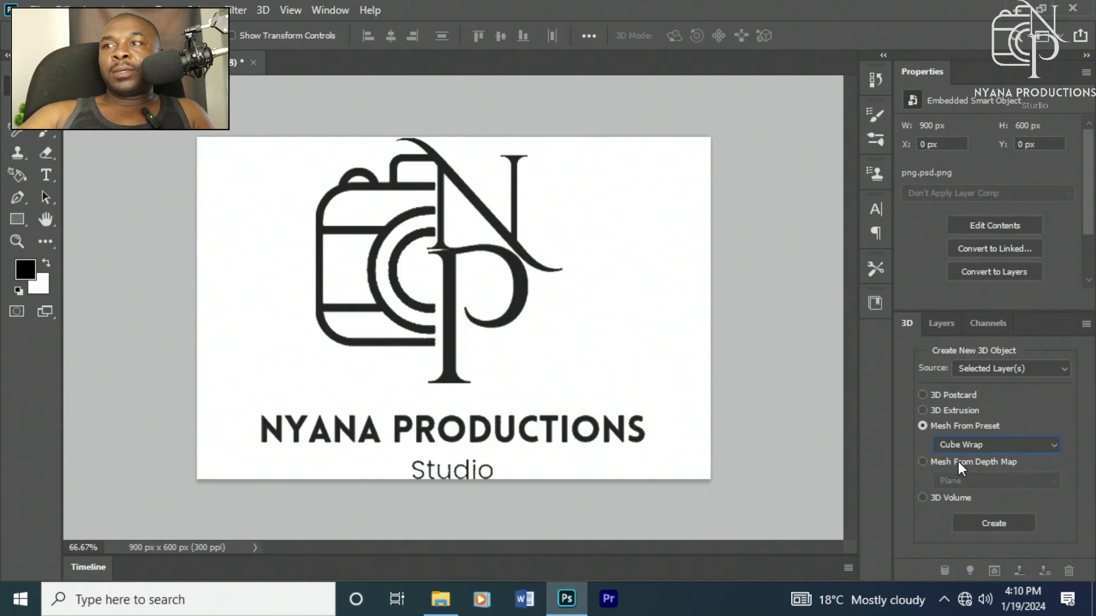
pyautogui.click(983, 526)
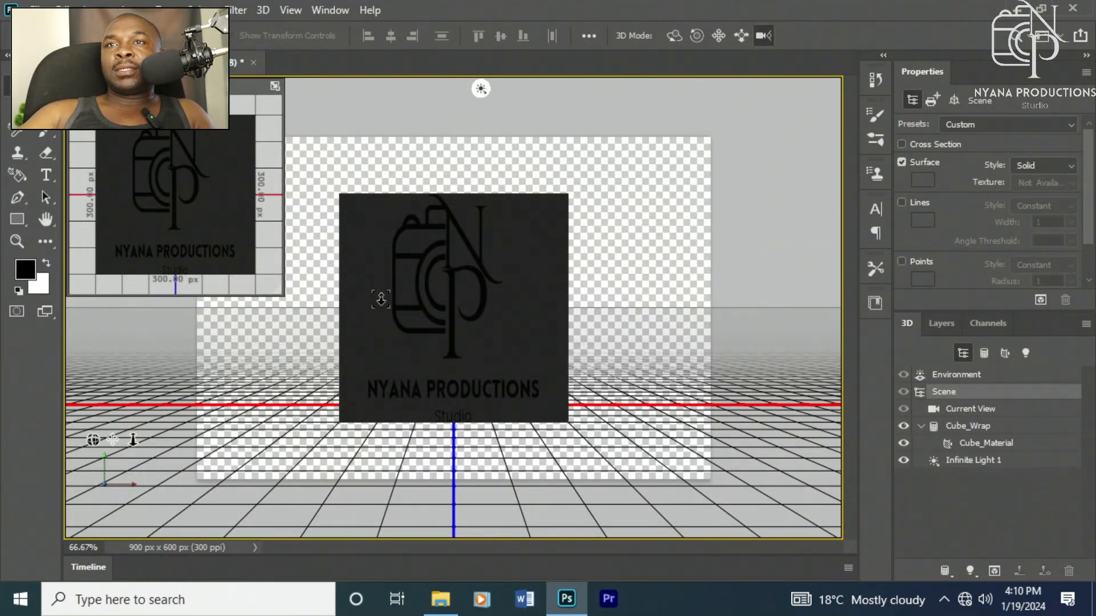
# Step: Select the cube and rotate it around its Y and X axes into a tilted angle
pyautogui.click(439, 253)
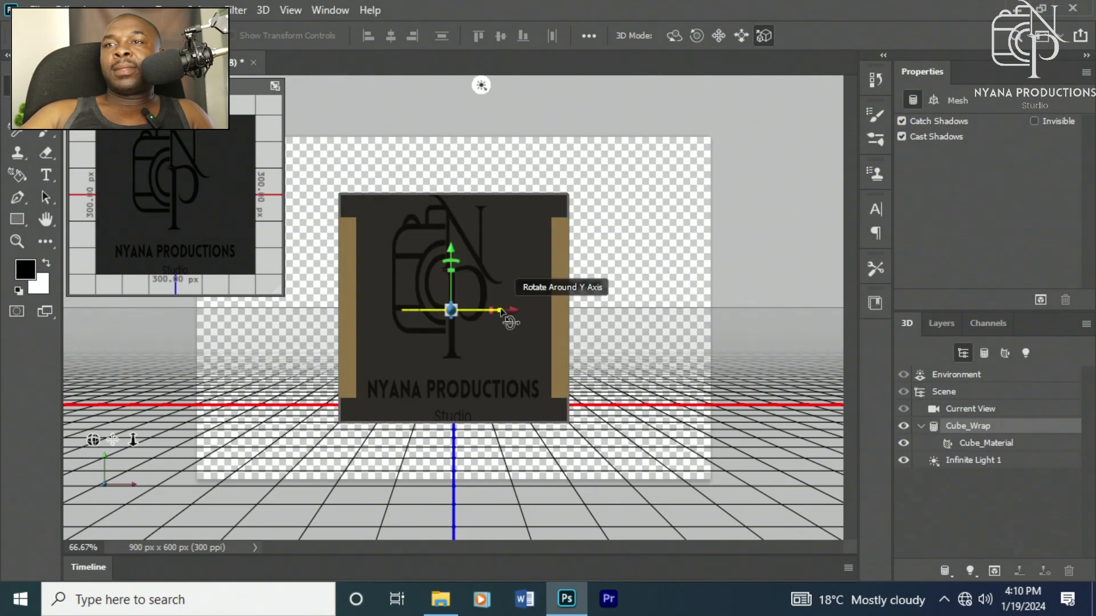
pyautogui.moveTo(510, 323); pyautogui.dragTo(386, 336)
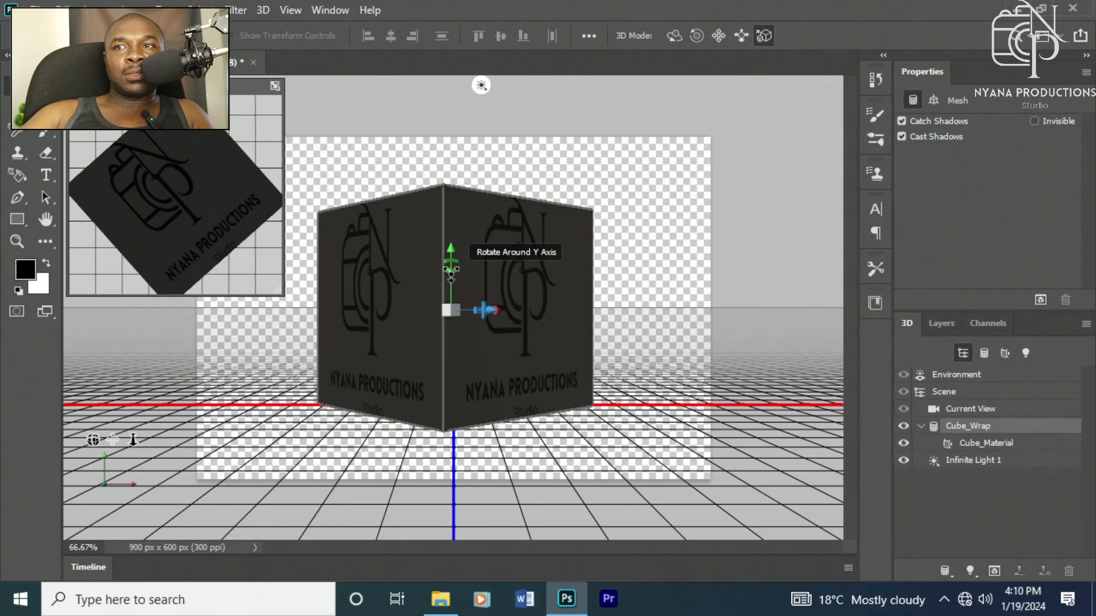
pyautogui.moveTo(451, 265); pyautogui.dragTo(488, 279)
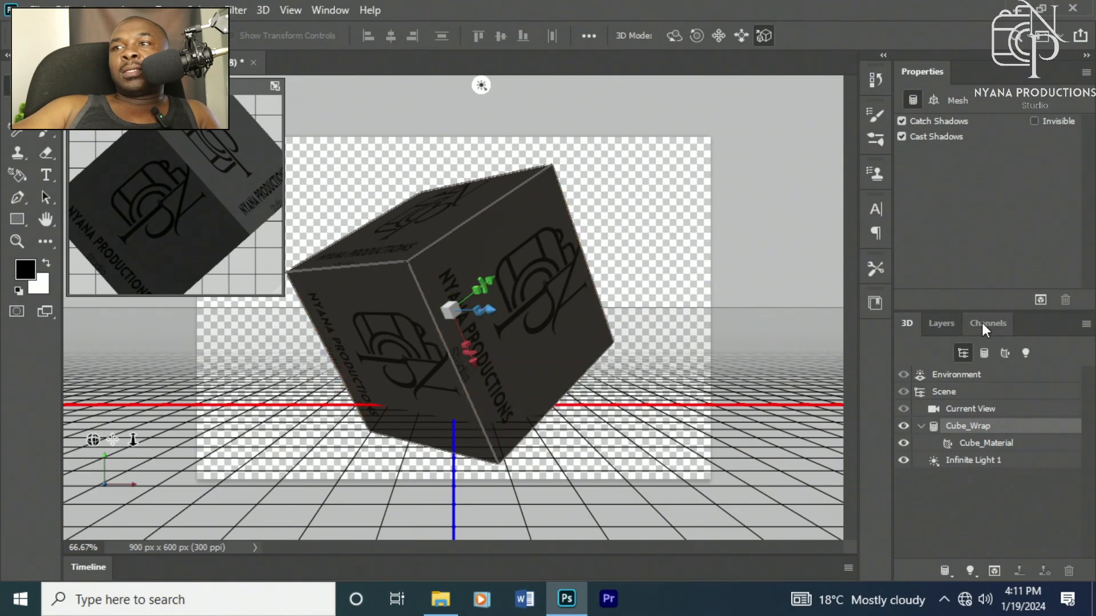
pyautogui.click(940, 326)
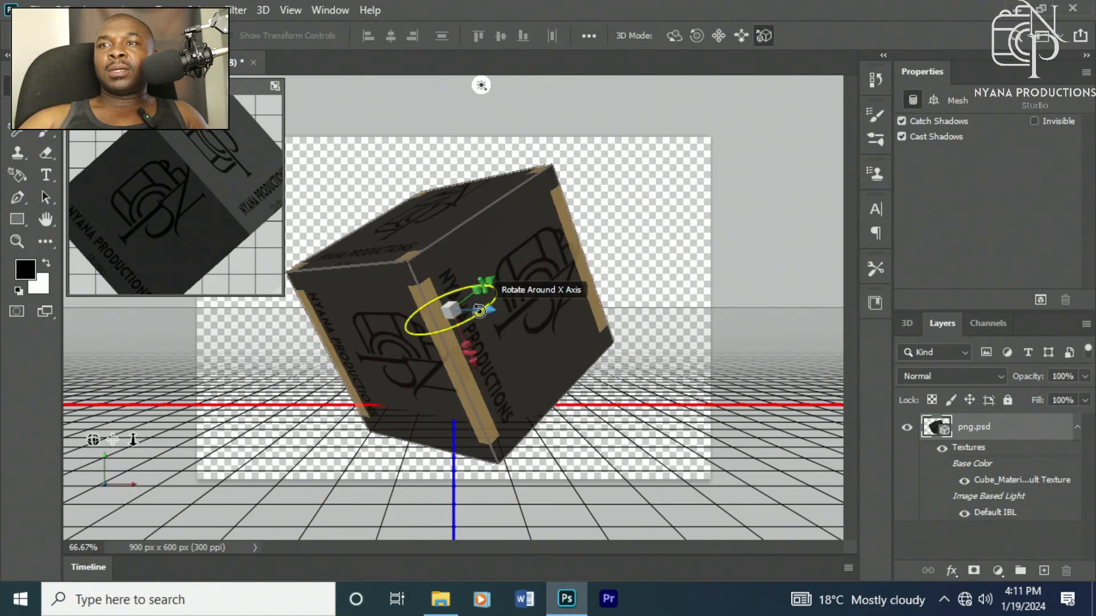
pyautogui.moveTo(479, 311)
pyautogui.mouseDown()
pyautogui.moveTo(502, 289)
pyautogui.moveTo(477, 302)
pyautogui.mouseUp()
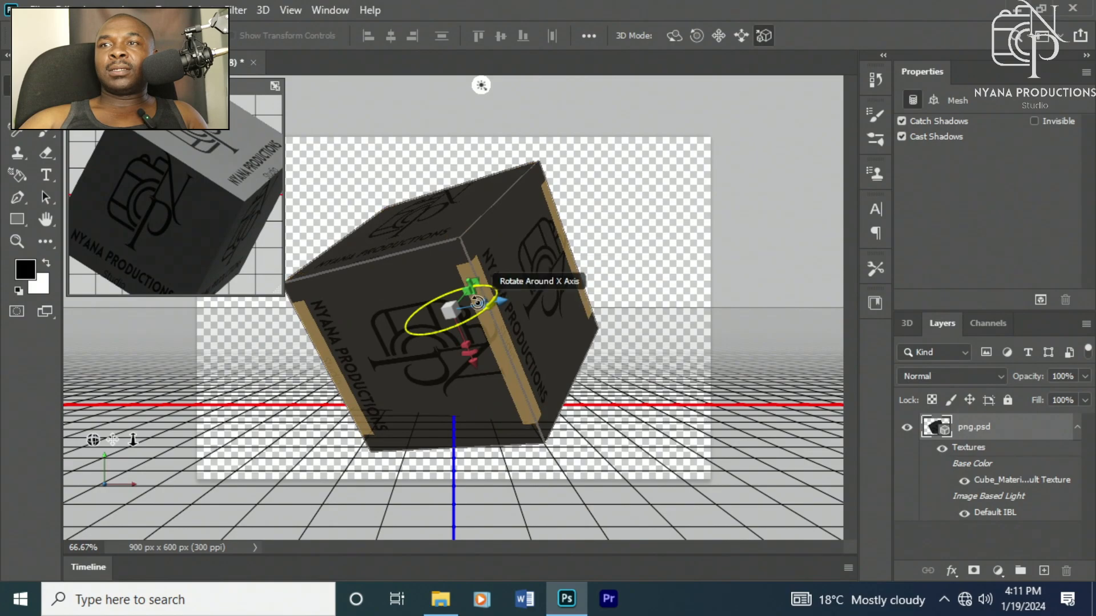
pyautogui.click(471, 292)
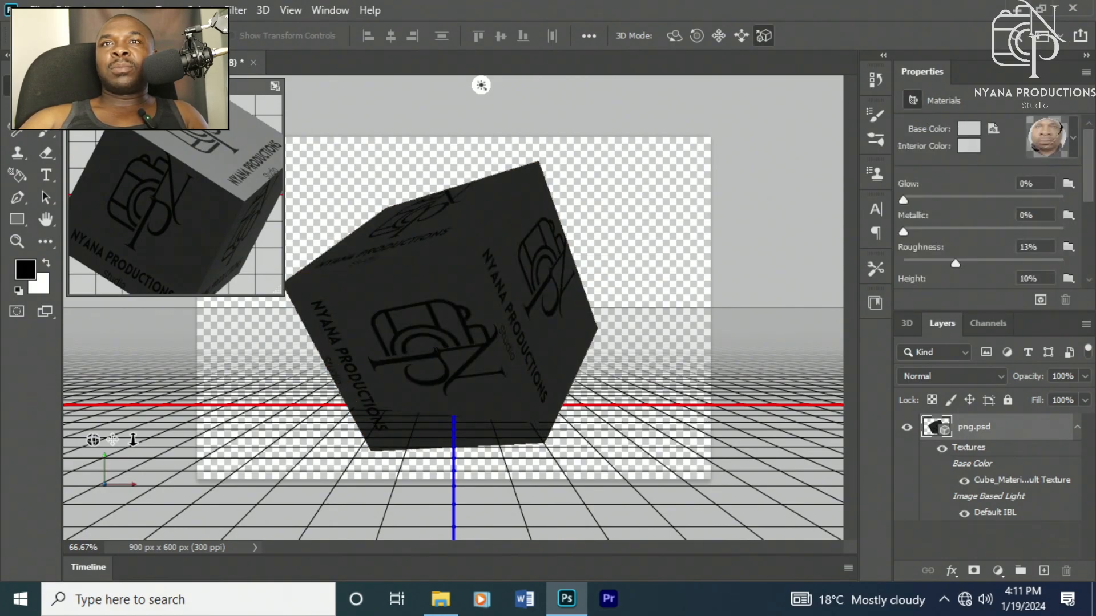
# Step: Export the 3D layer to the Documents folder with the file name logo
pyautogui.click(37, 10)
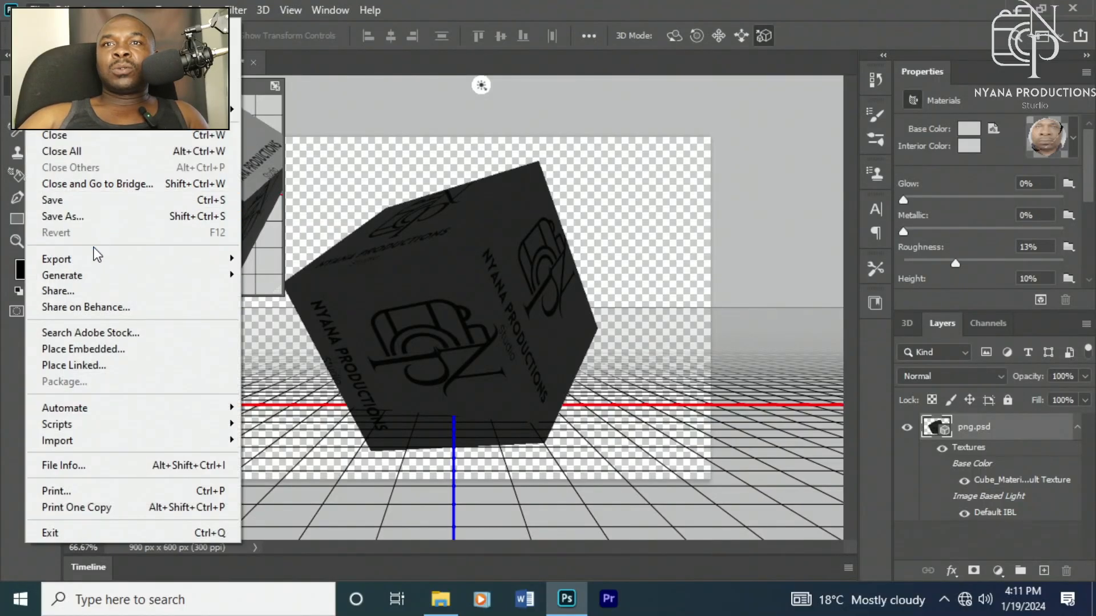
pyautogui.moveTo(93, 258)
pyautogui.click(268, 258)
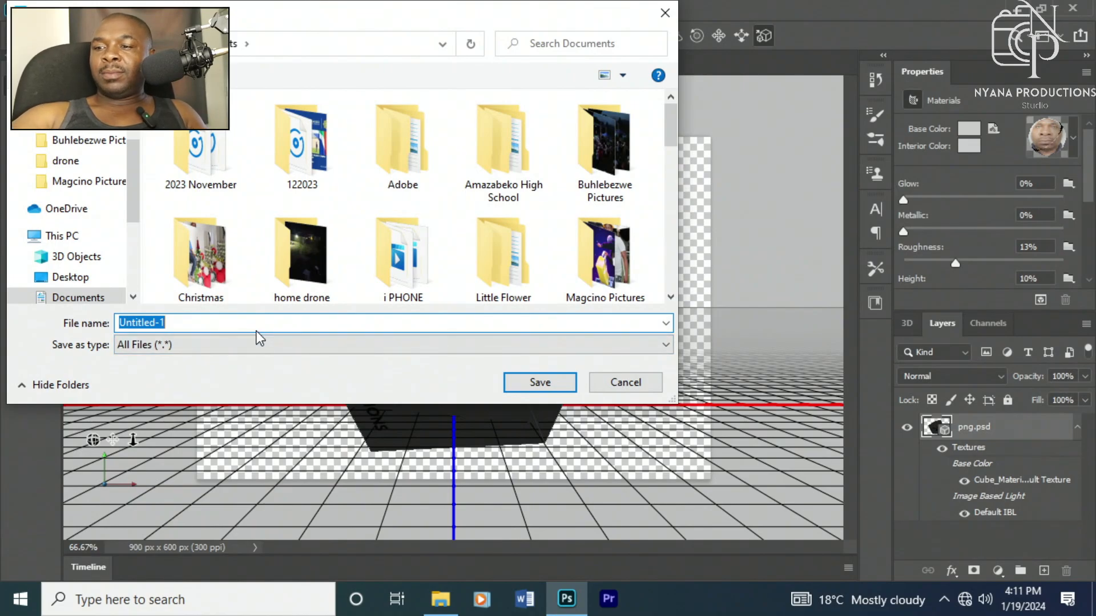
pyautogui.press('BackSpace')
pyautogui.write('logo')
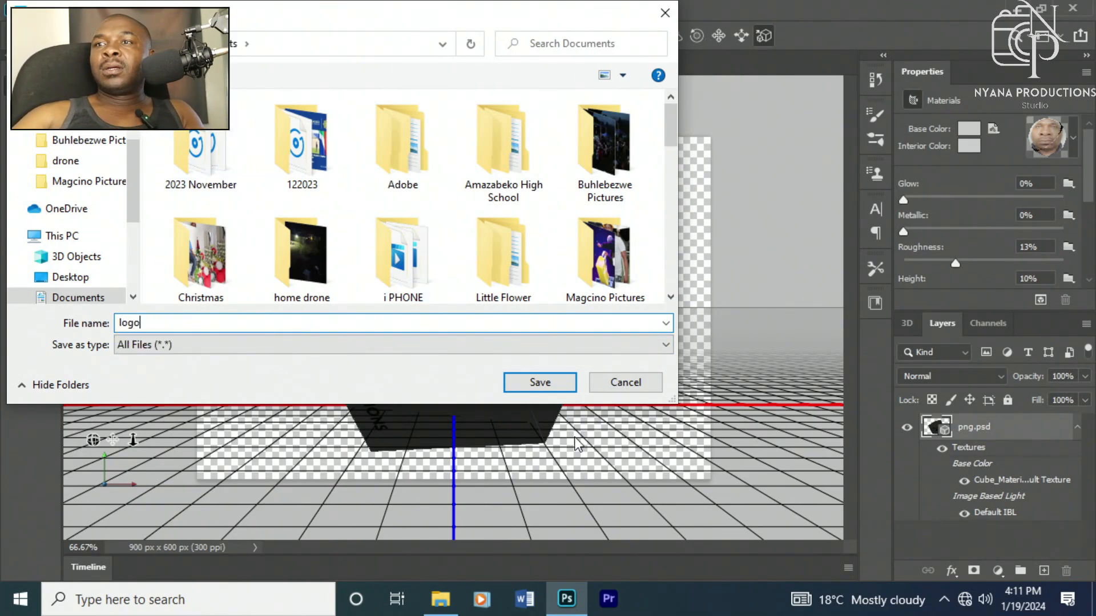
pyautogui.click(539, 381)
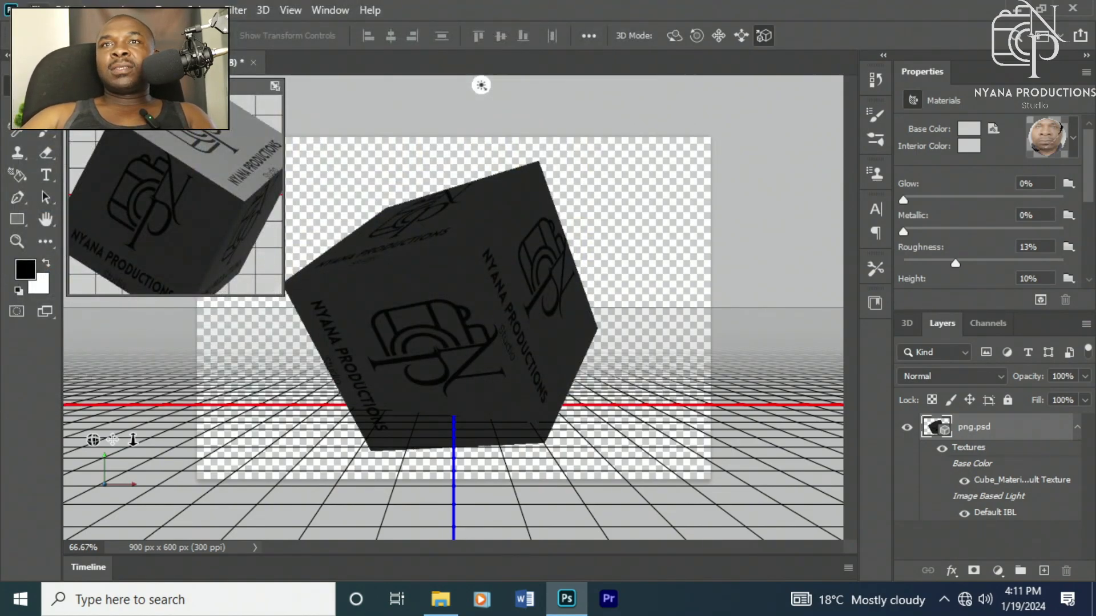
# Step: Start saving the document on the computer with the file name logo
pyautogui.click(36, 8)
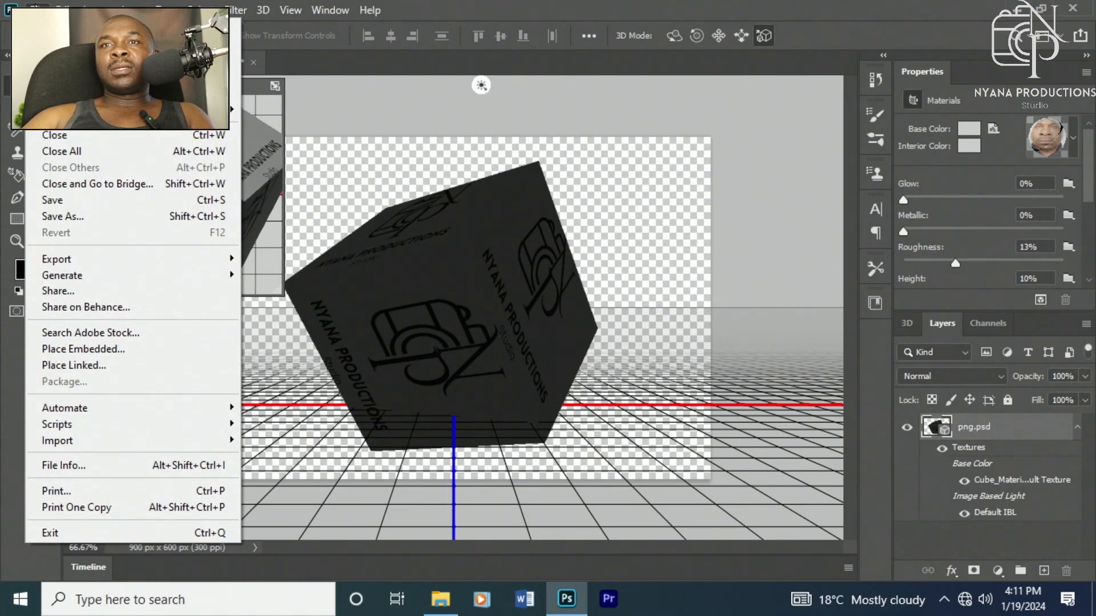
pyautogui.click(55, 200)
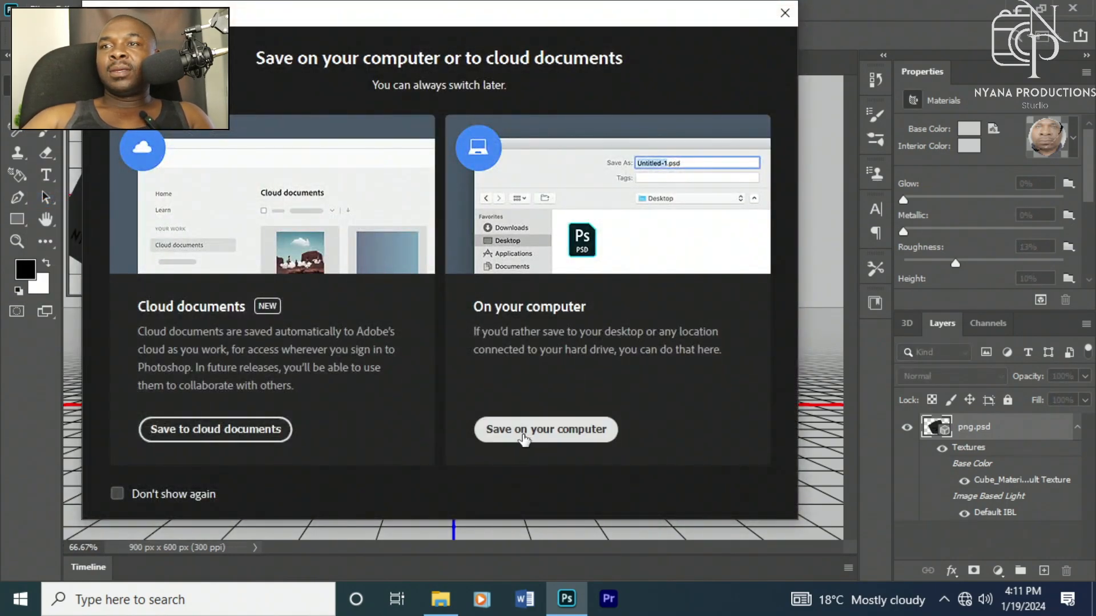
pyautogui.click(523, 437)
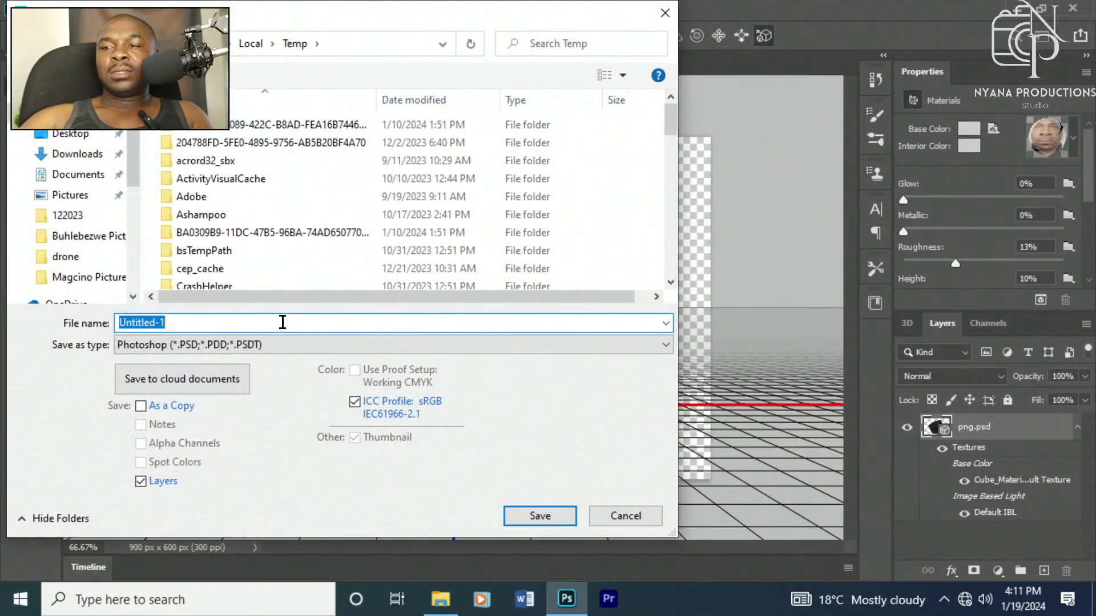
pyautogui.press('BackSpace')
pyautogui.write('logo')
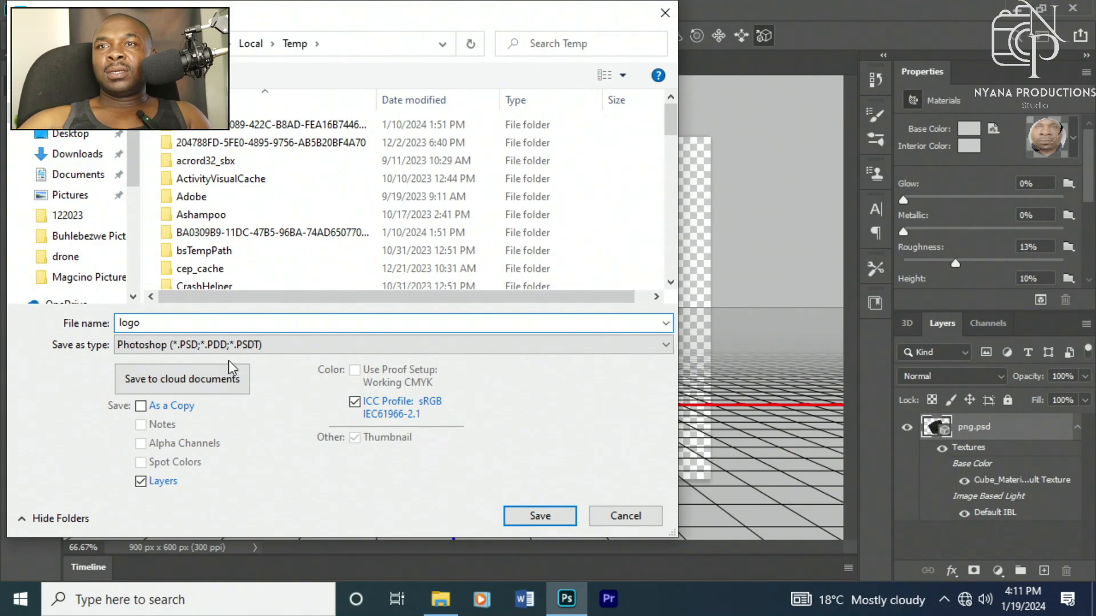
# Step: Set the save format to JPEG and save with High quality JPEG options
pyautogui.click(230, 345)
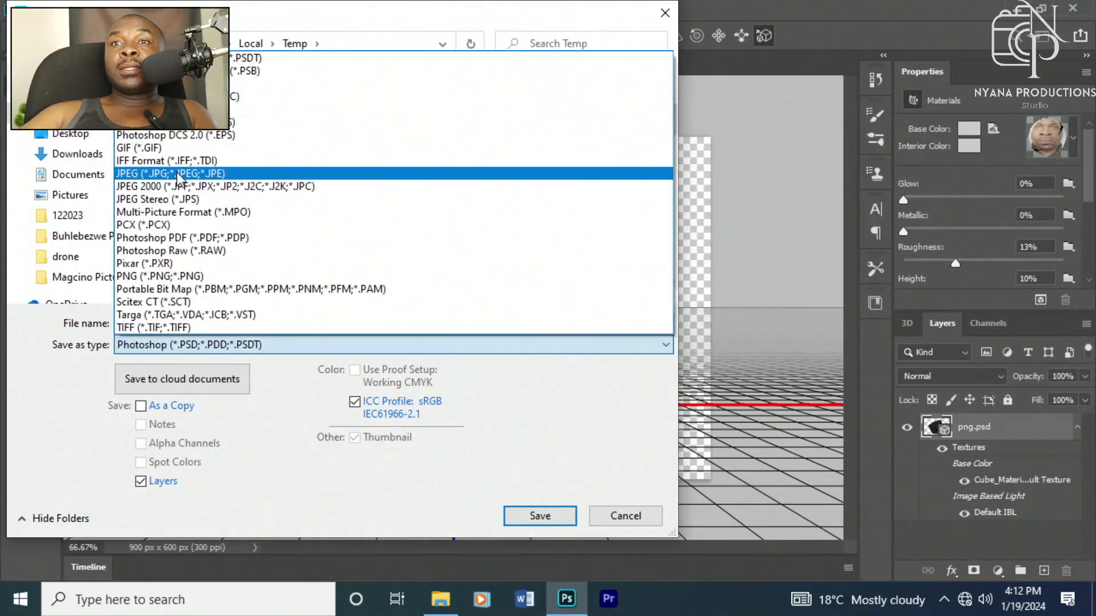
pyautogui.click(170, 174)
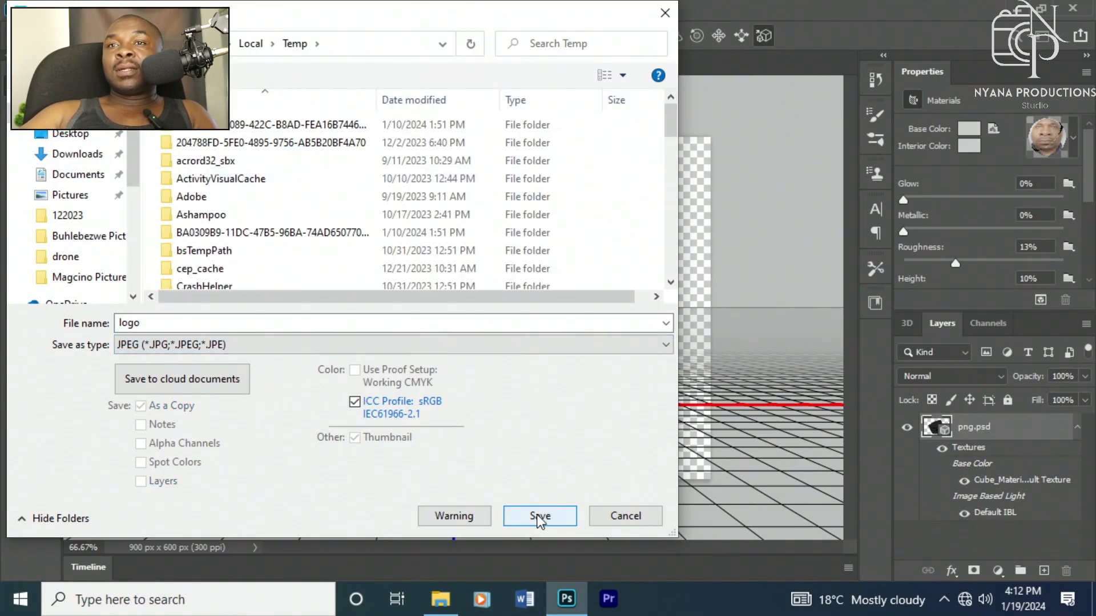
pyautogui.click(538, 516)
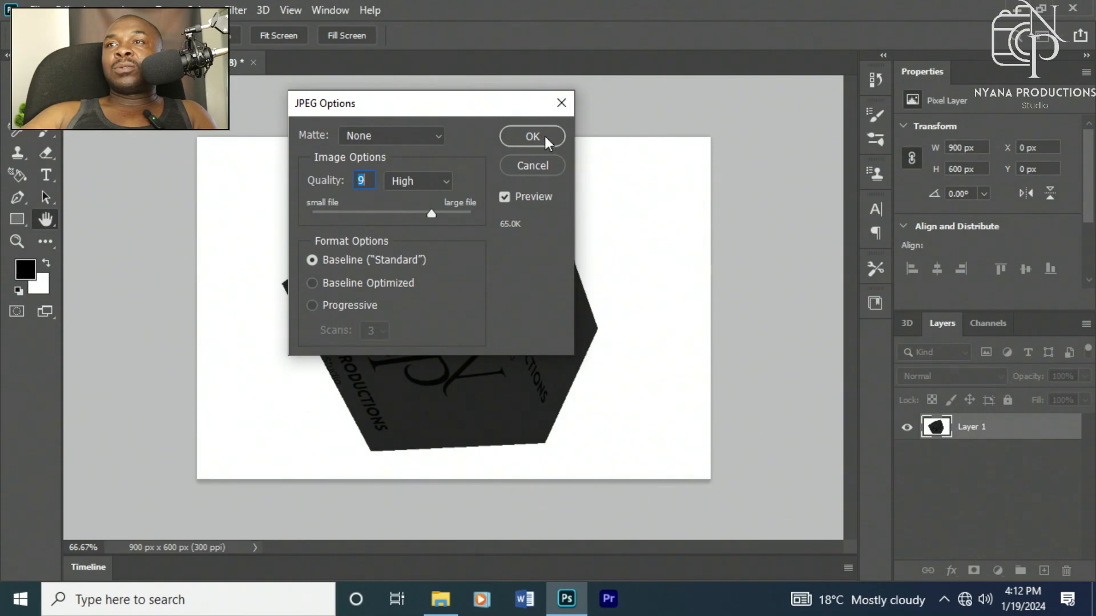
pyautogui.click(539, 133)
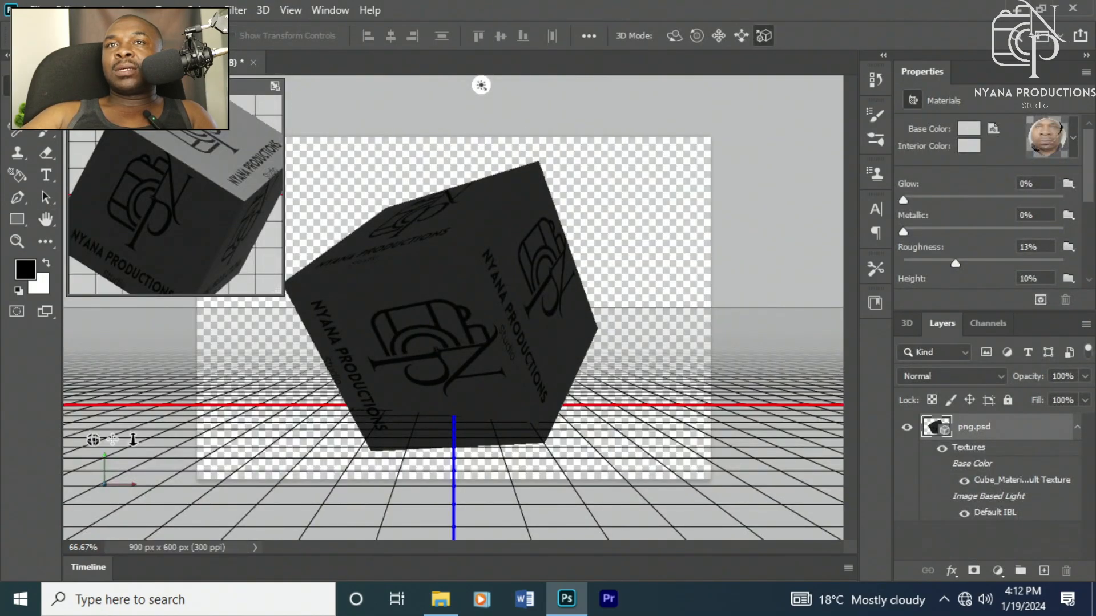
# Step: Close the secondary view and rotate the cube so the logo face points forward
pyautogui.click(73, 86)
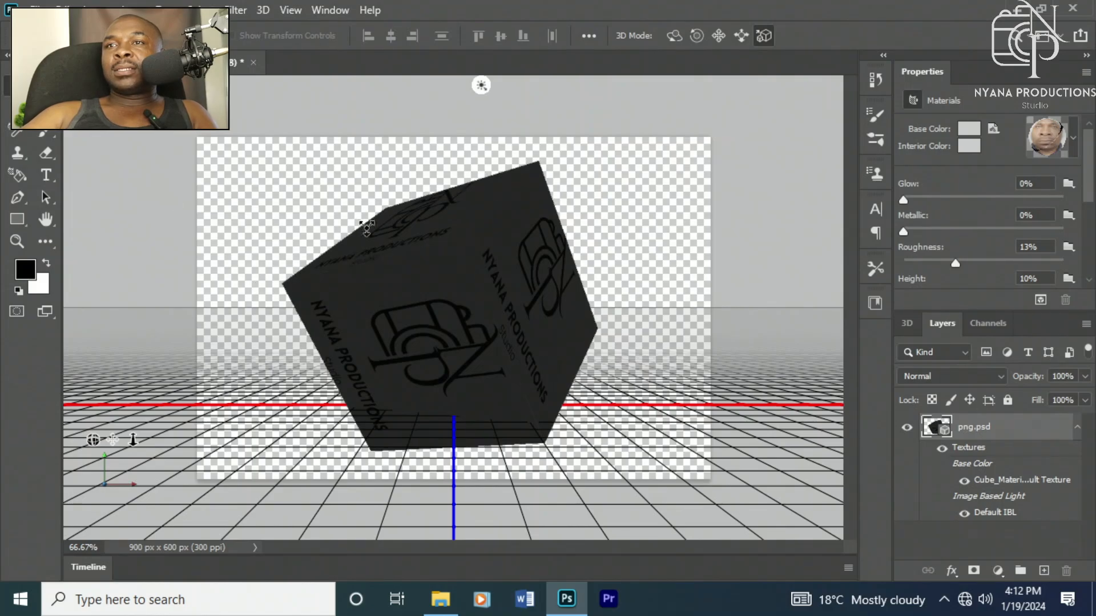
pyautogui.click(479, 282)
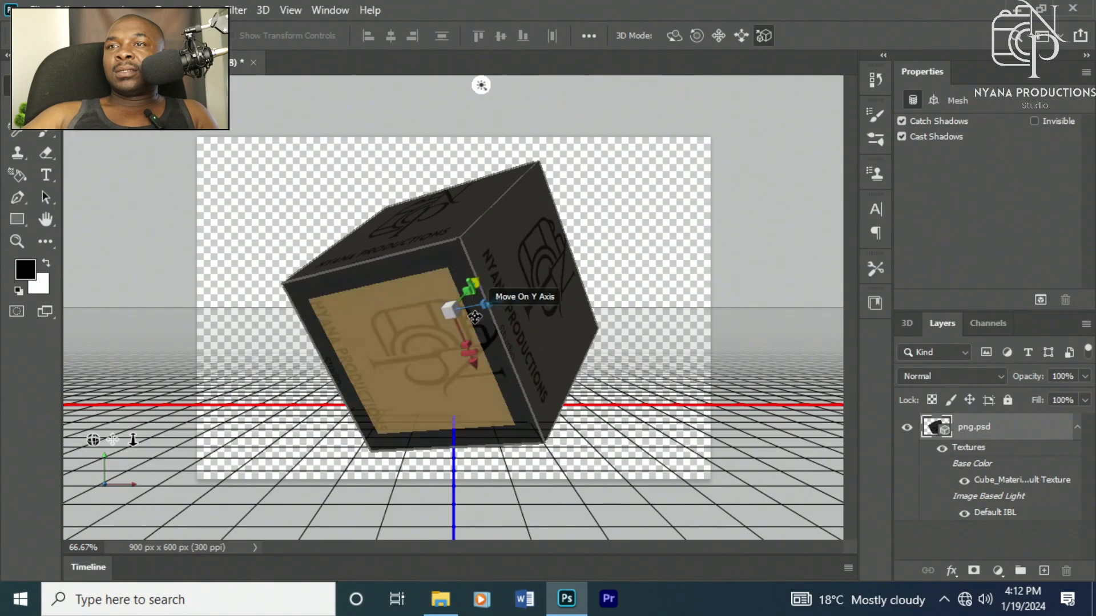
pyautogui.moveTo(480, 302); pyautogui.dragTo(562, 228)
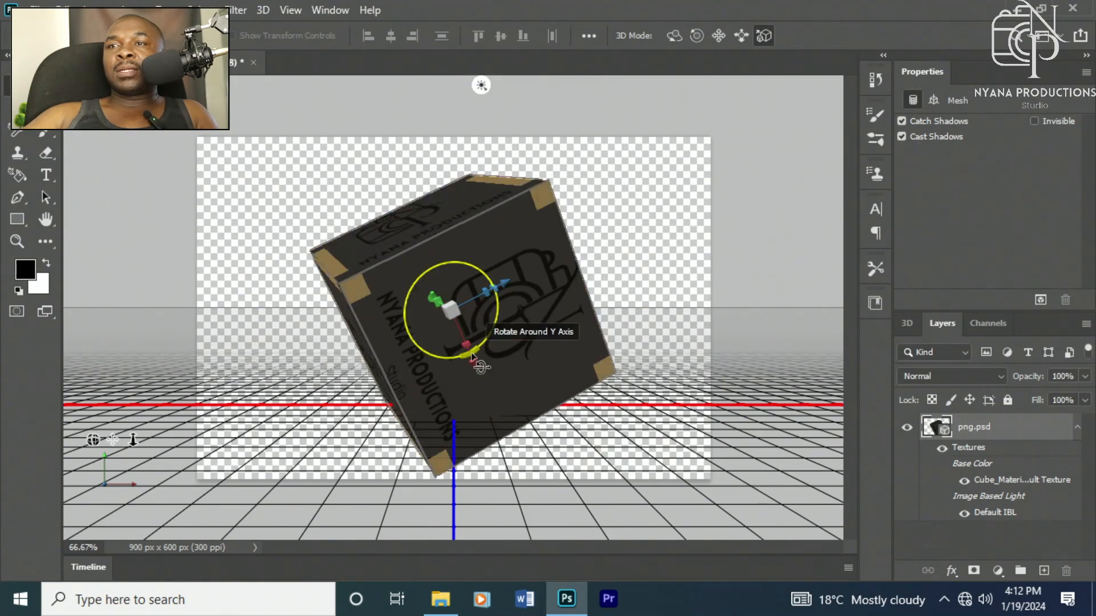
pyautogui.moveTo(472, 357); pyautogui.dragTo(481, 309)
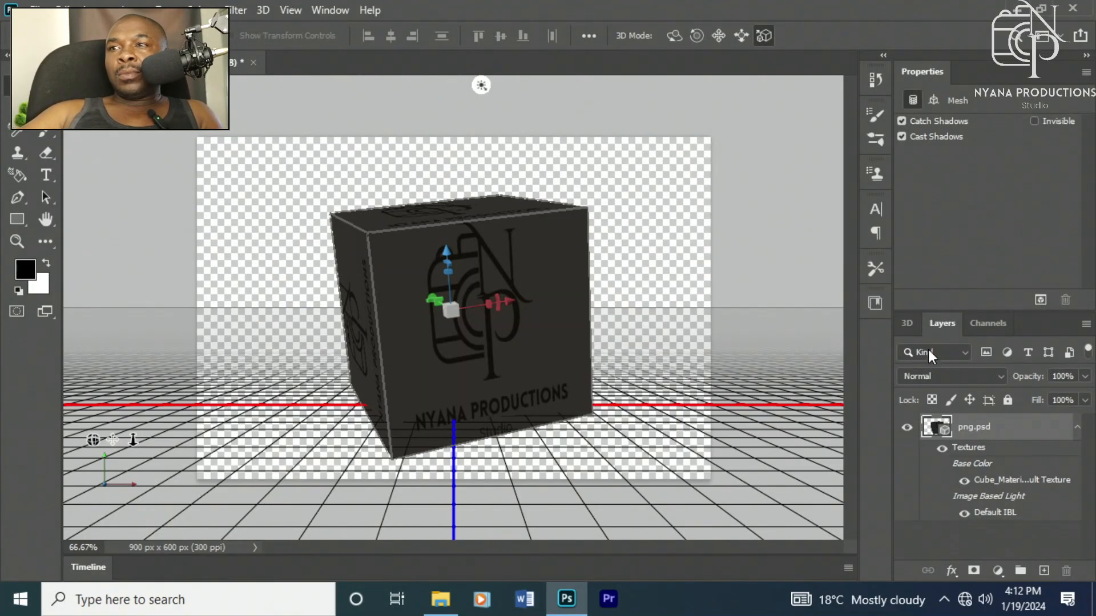
pyautogui.click(908, 325)
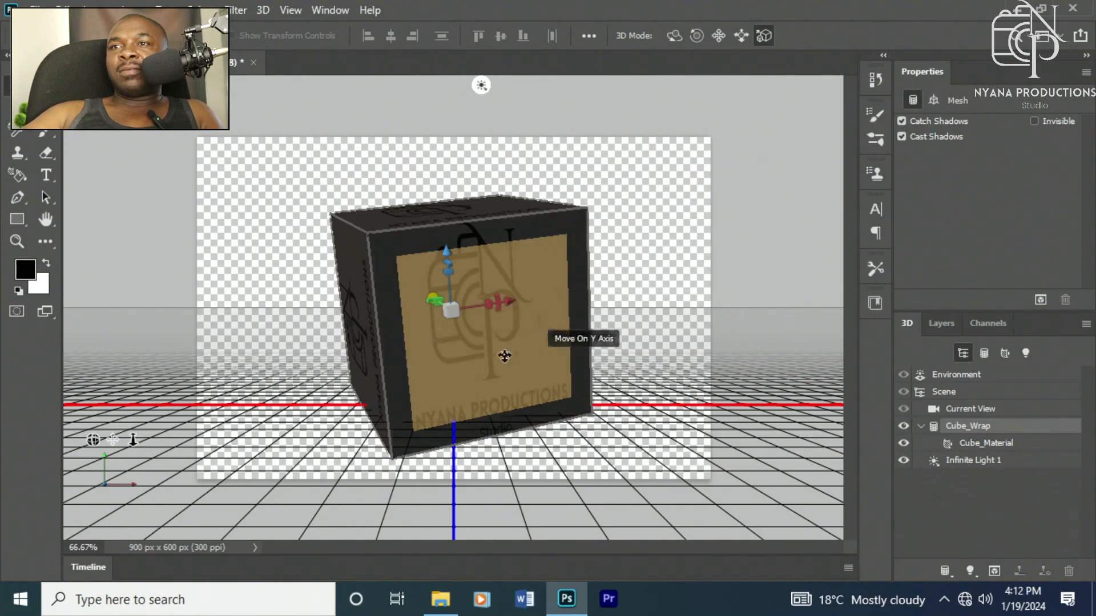
# Step: Create a new 3 x 2 in, 300 ppi document with a transparent background
pyautogui.click(37, 10)
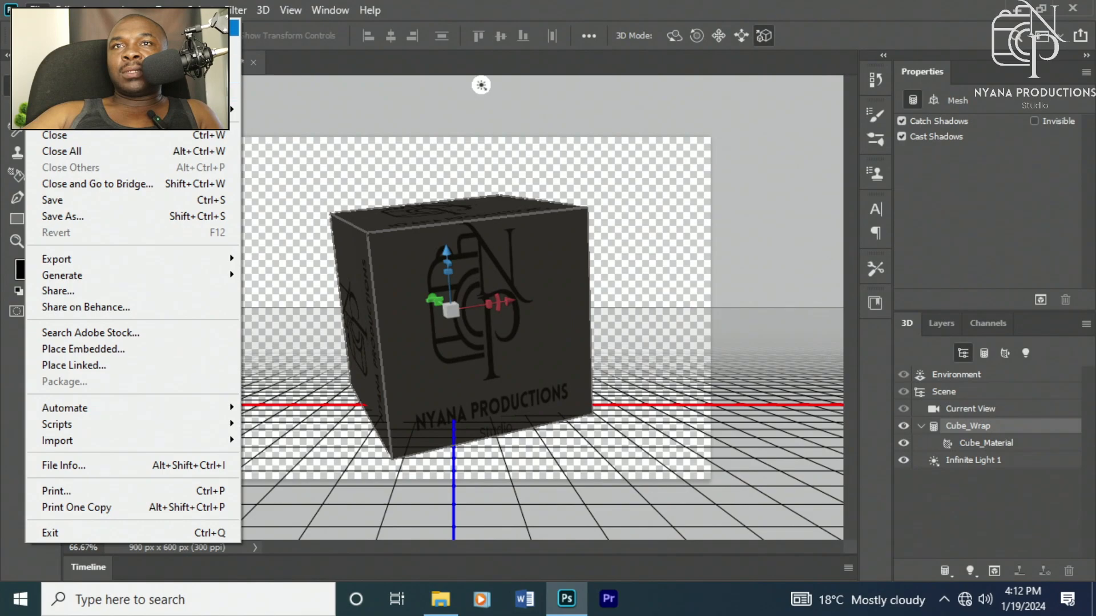
pyautogui.click(57, 28)
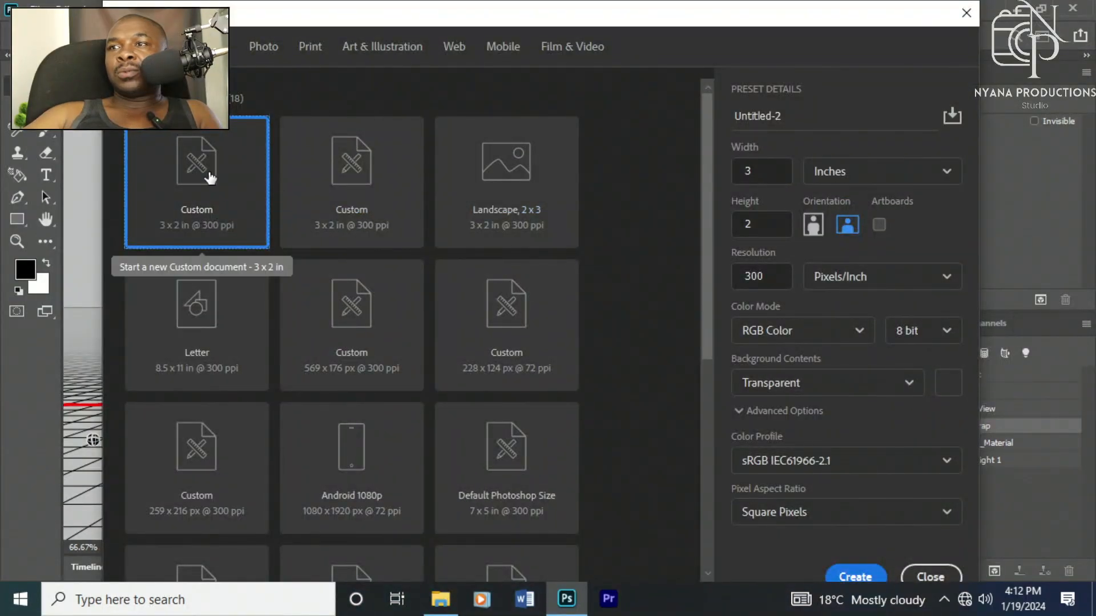
pyautogui.click(862, 387)
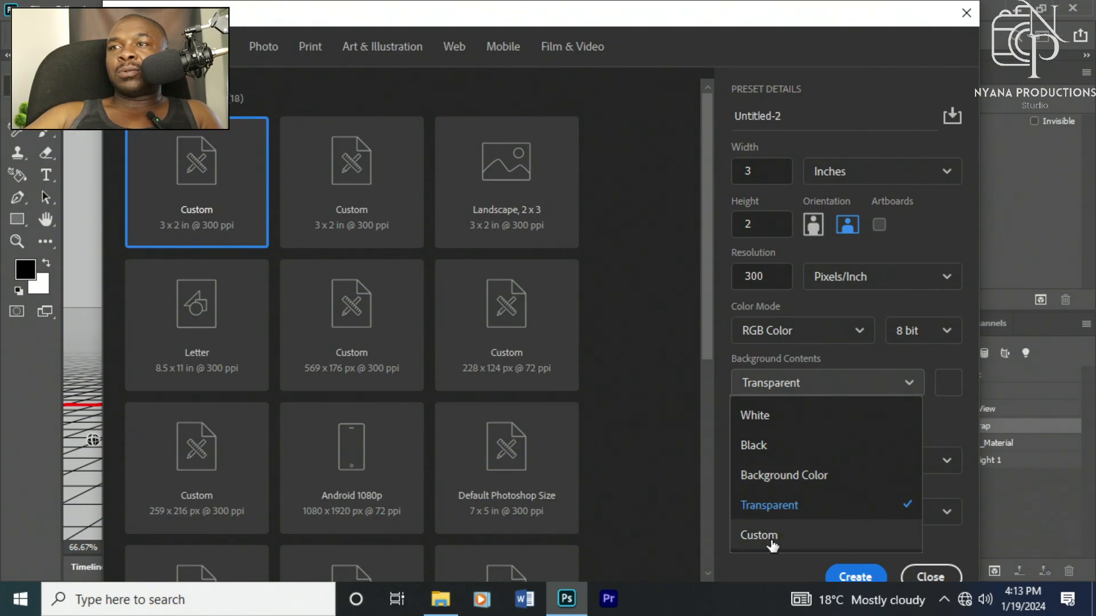
pyautogui.doubleClick(195, 169)
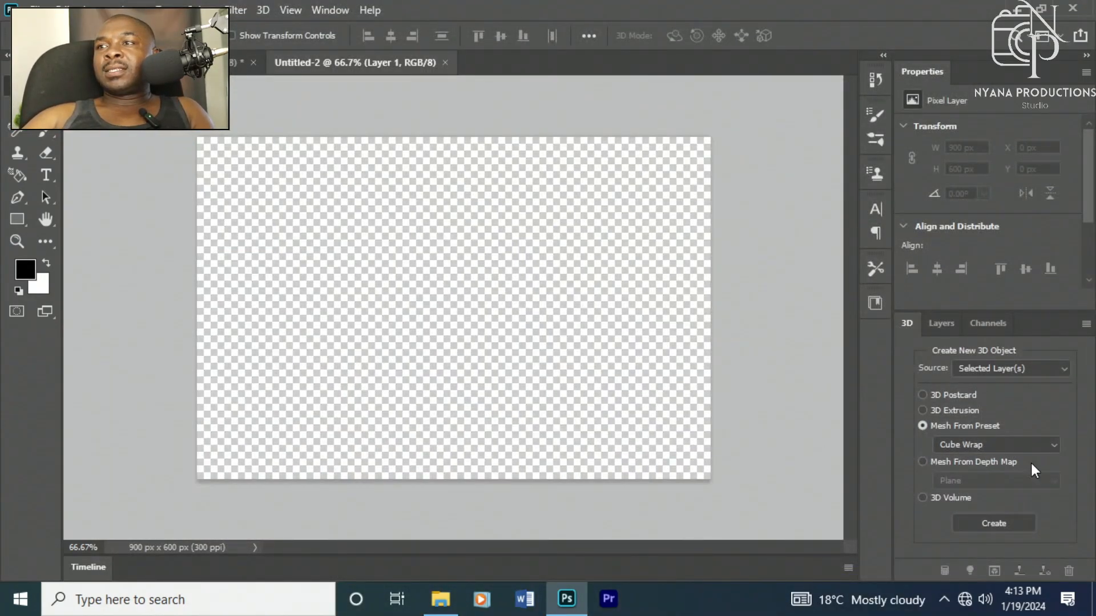
# Step: Browse the Documents folders in File Explorer for a photo to place in the new document
pyautogui.click(944, 327)
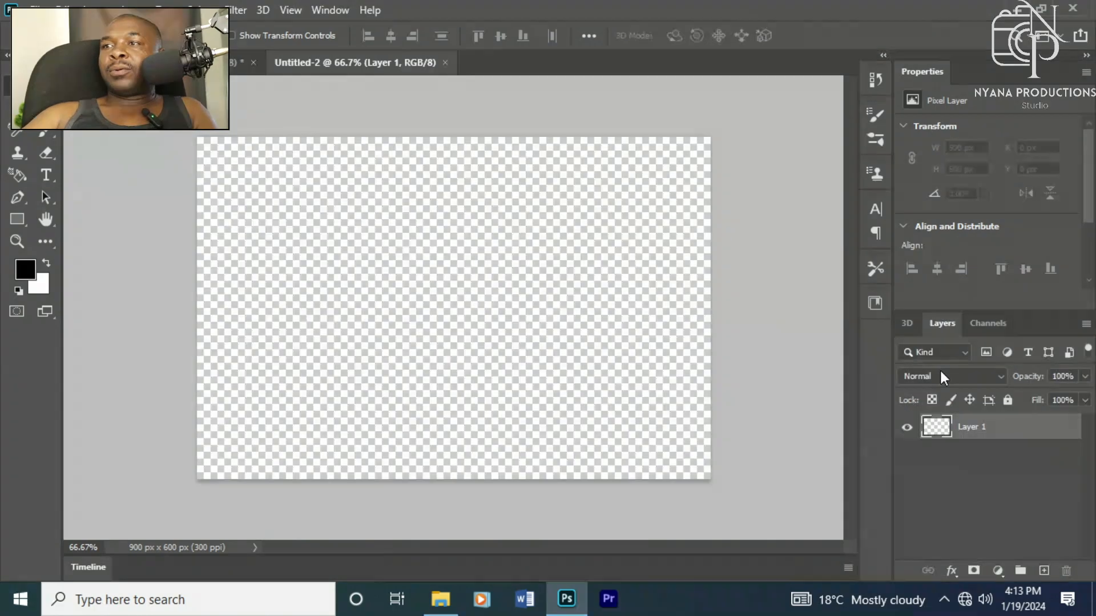
pyautogui.click(441, 599)
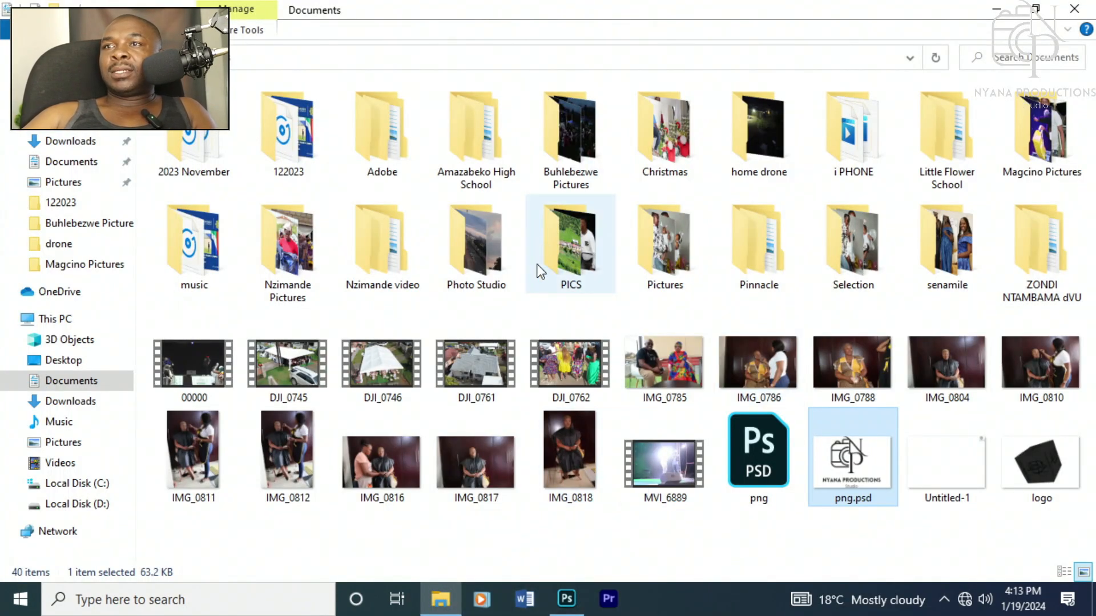
pyautogui.click(577, 239)
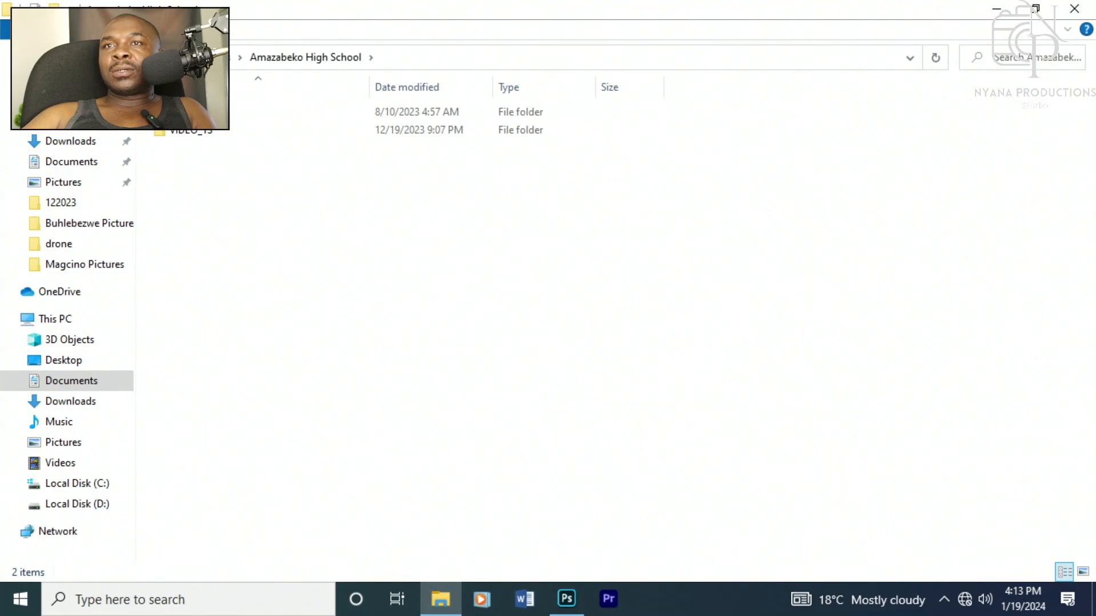
pyautogui.hotkey('alt', 'Left')
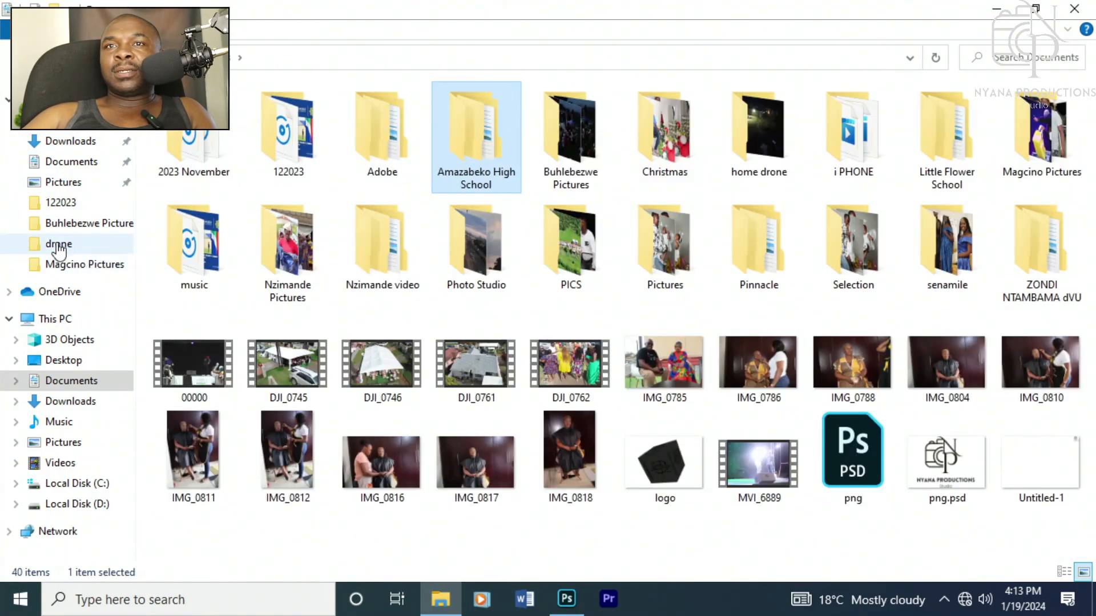
pyautogui.click(68, 223)
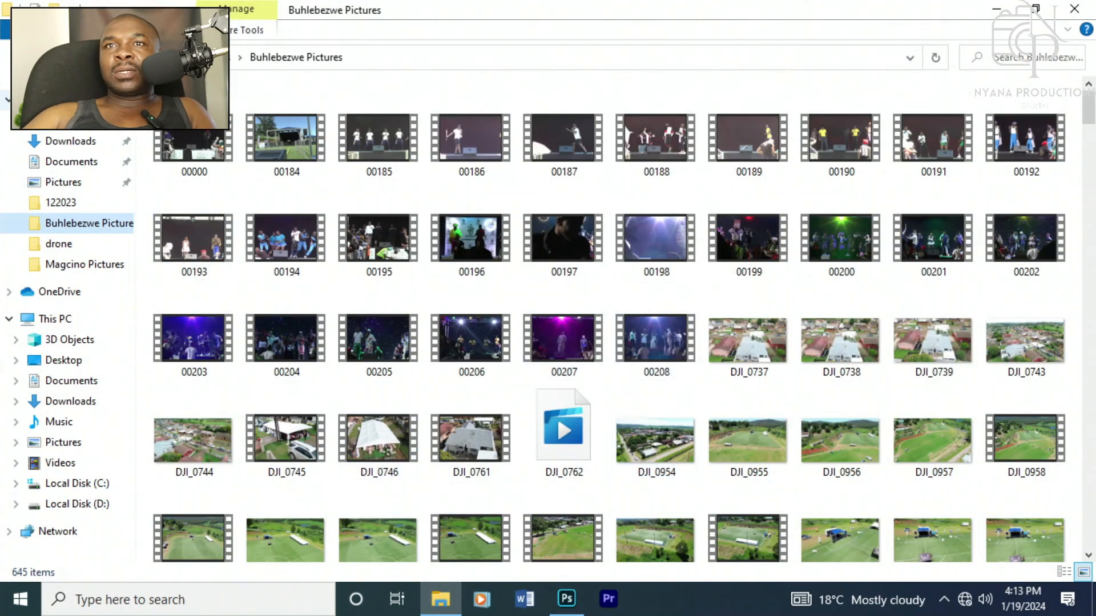
pyautogui.click(63, 265)
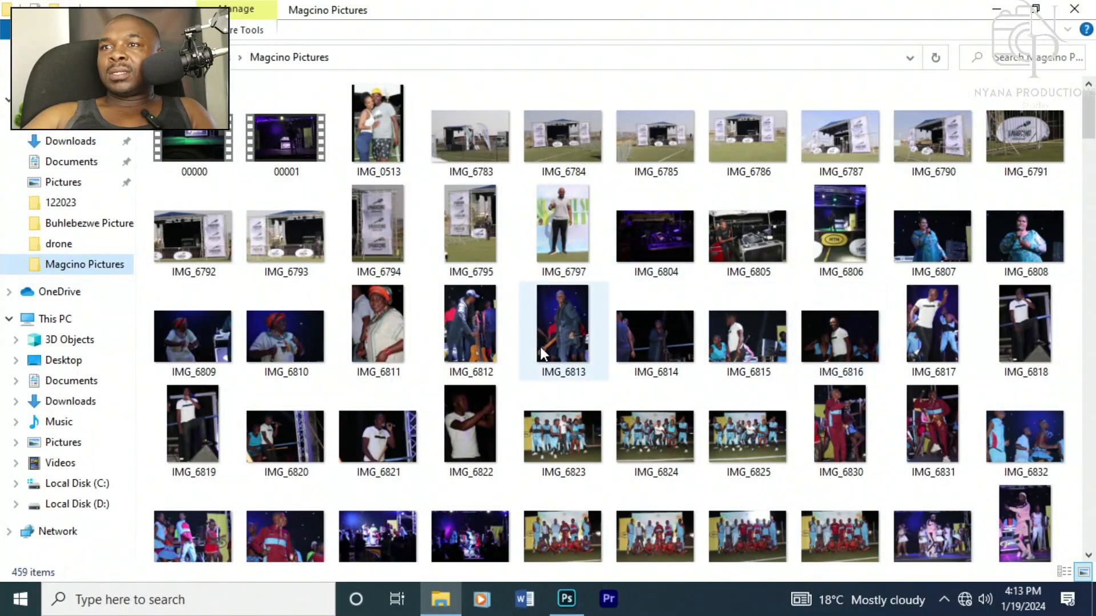
pyautogui.click(564, 258)
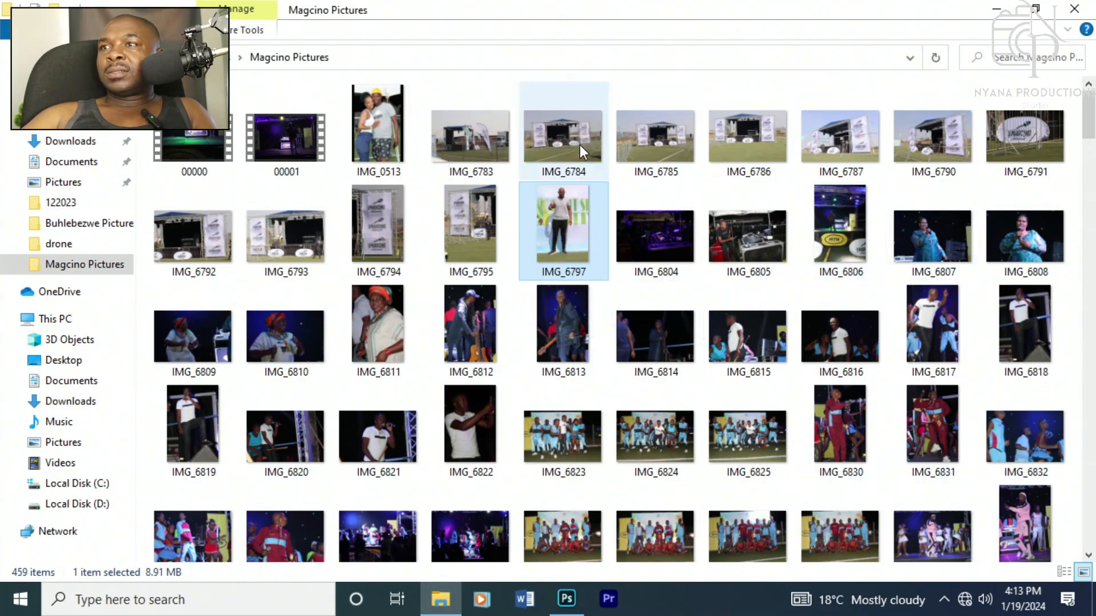
pyautogui.click(9, 58)
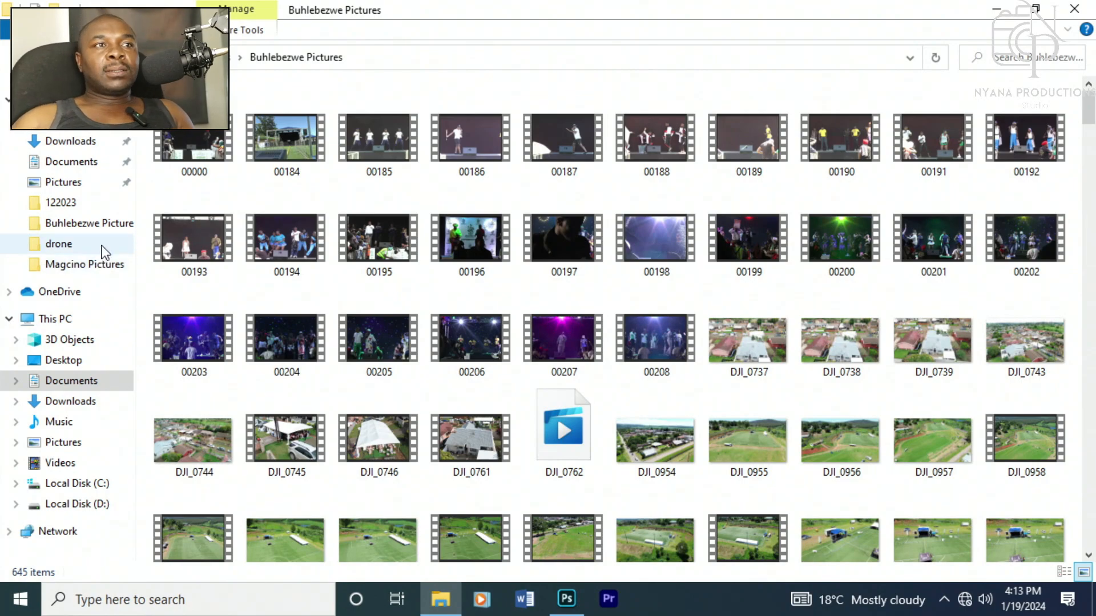
pyautogui.click(71, 162)
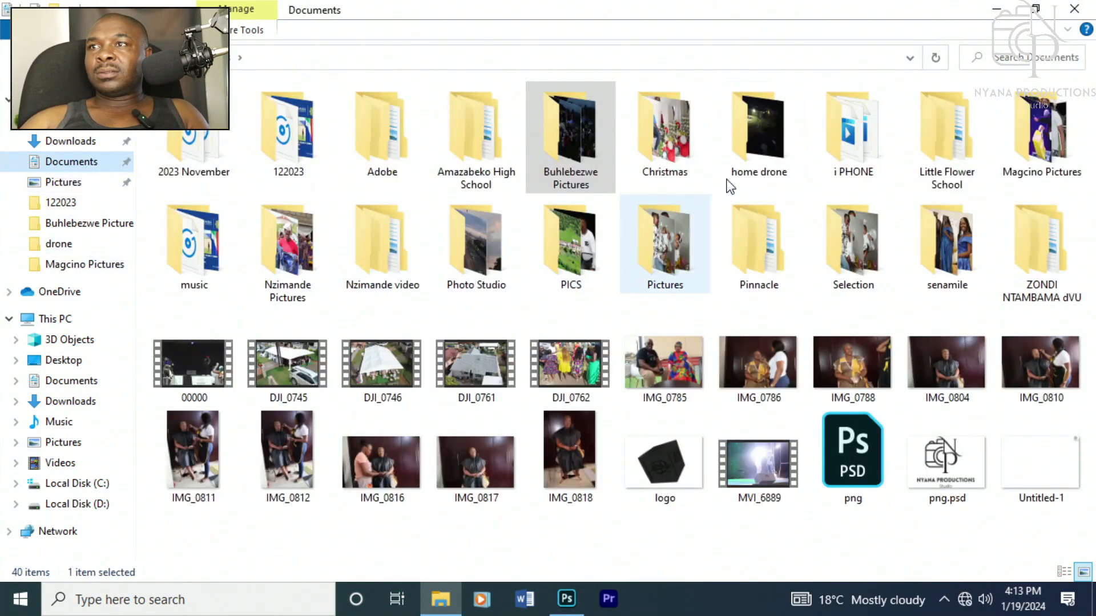
pyautogui.doubleClick(648, 146)
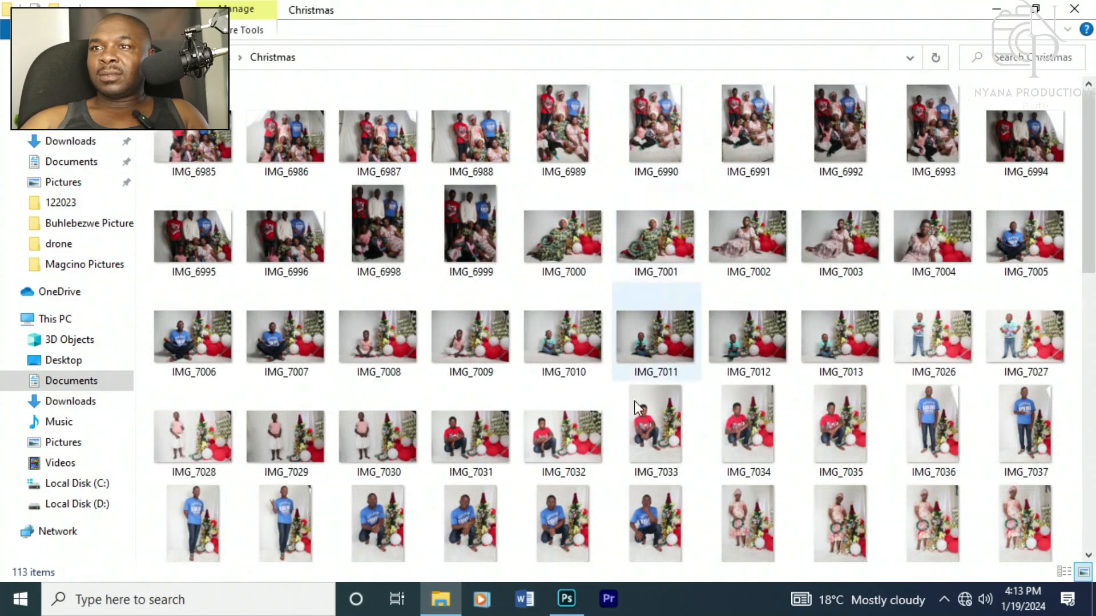
pyautogui.moveTo(1090, 146); pyautogui.dragTo(1094, 182)
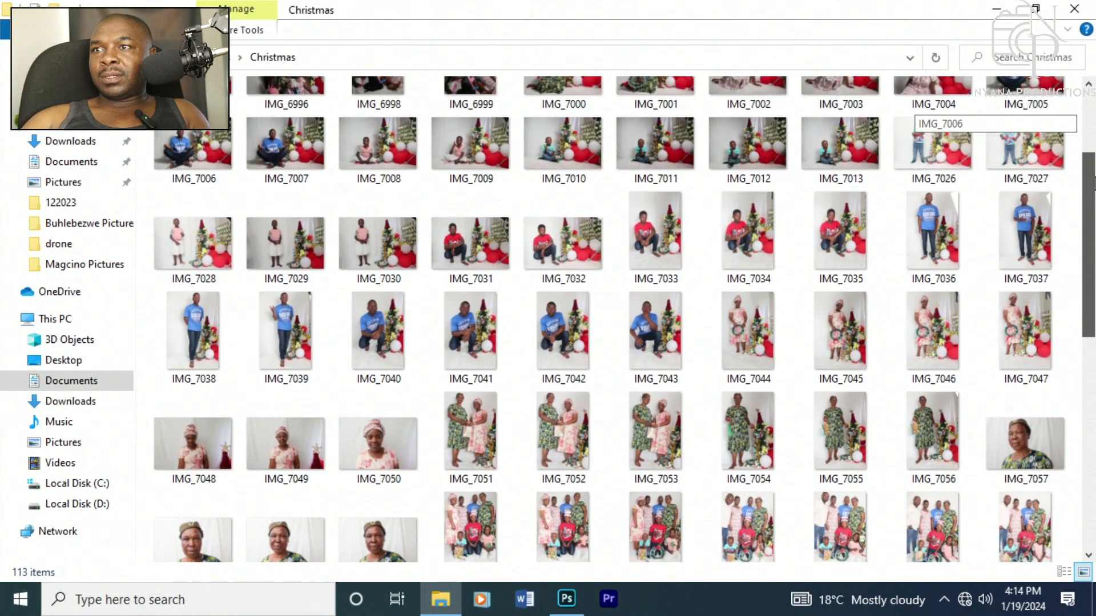
# Step: Place the IMG_7043 photo from the Christmas folder into the document, tilting it slightly, and commit it
pyautogui.moveTo(669, 328); pyautogui.dragTo(444, 333)
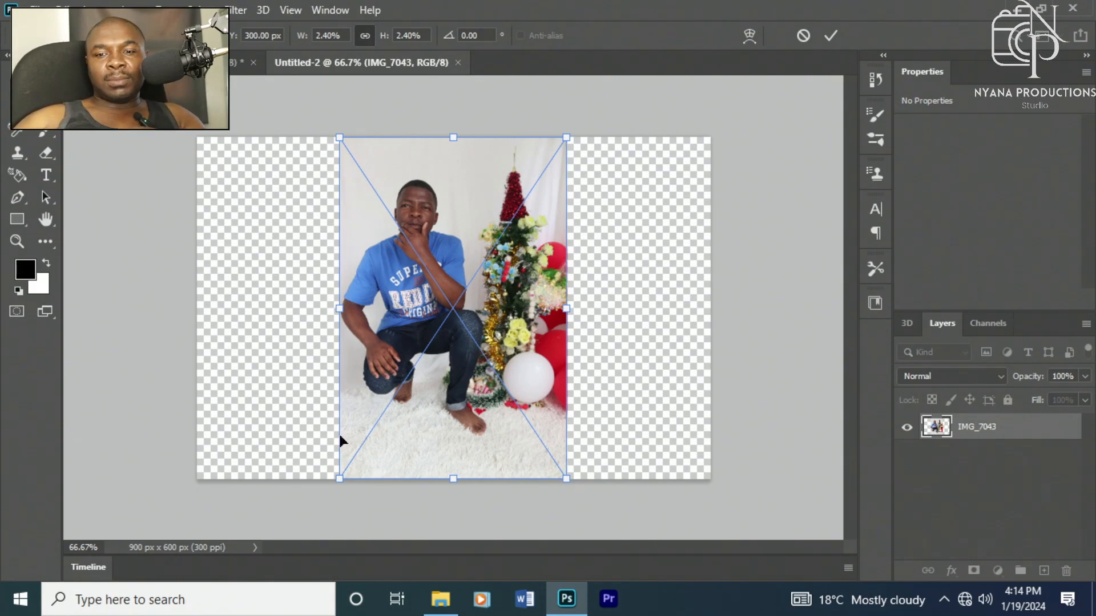
pyautogui.moveTo(706, 236); pyautogui.dragTo(637, 180)
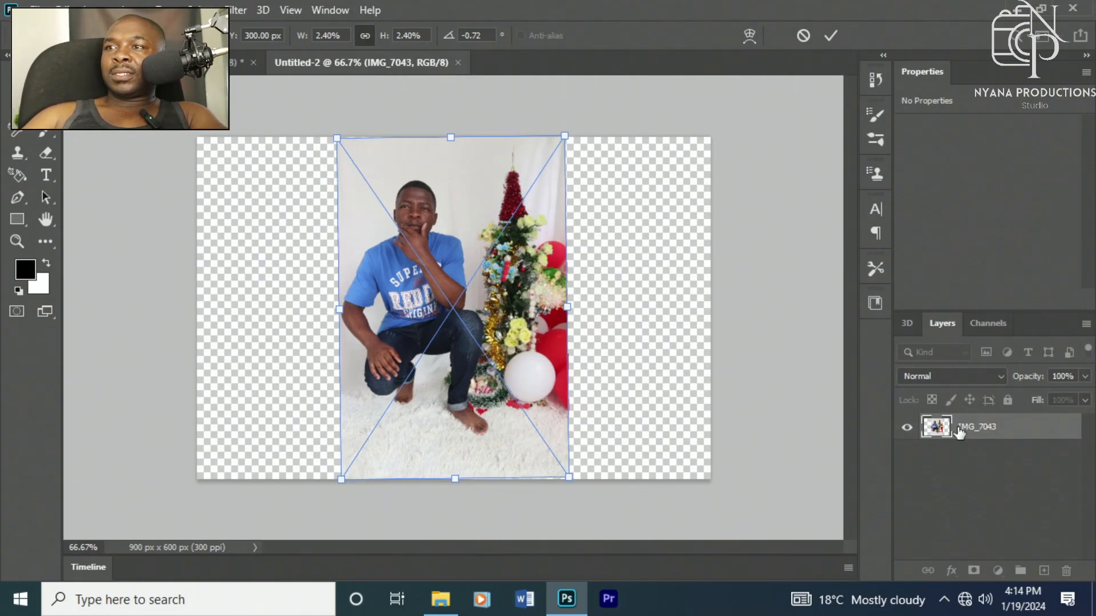
pyautogui.press('Return')
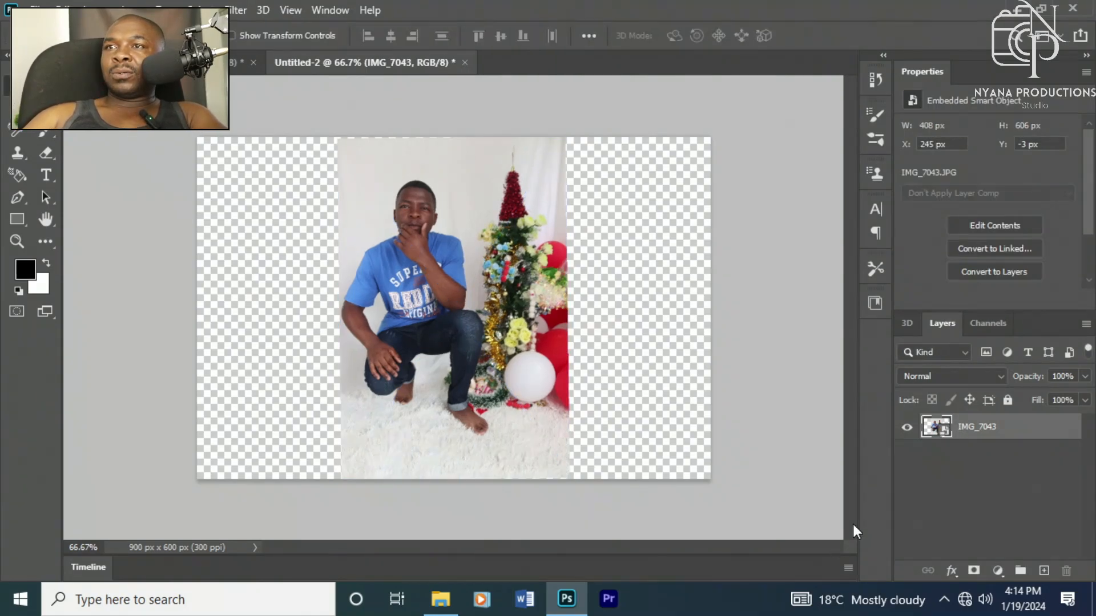
# Step: Place the png.psd logo file from Documents into the document
pyautogui.click(444, 606)
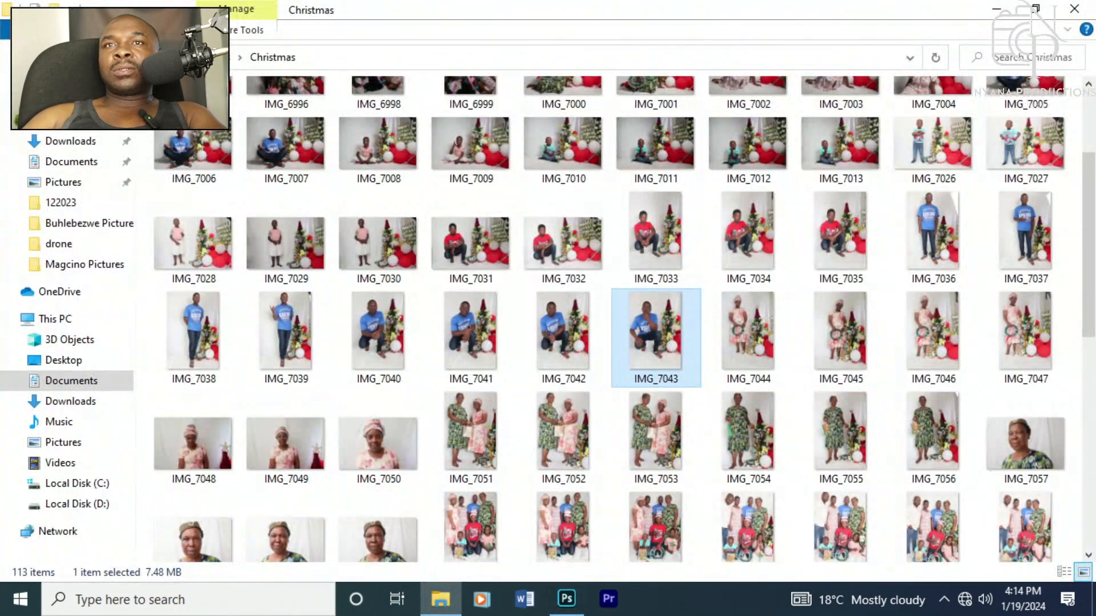
pyautogui.hotkey('alt', 'Left')
pyautogui.moveTo(946, 460); pyautogui.dragTo(400, 171)
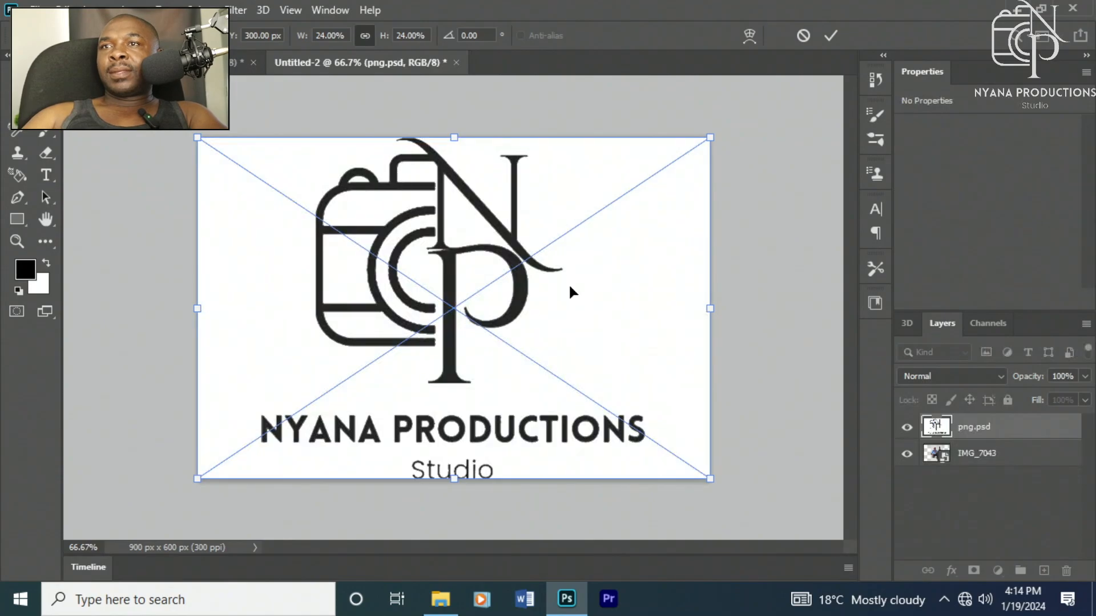
# Step: Scale the logo down to about 2% and move it to the top-right corner of the photo, then commit it
pyautogui.moveTo(689, 477); pyautogui.dragTo(244, 254)
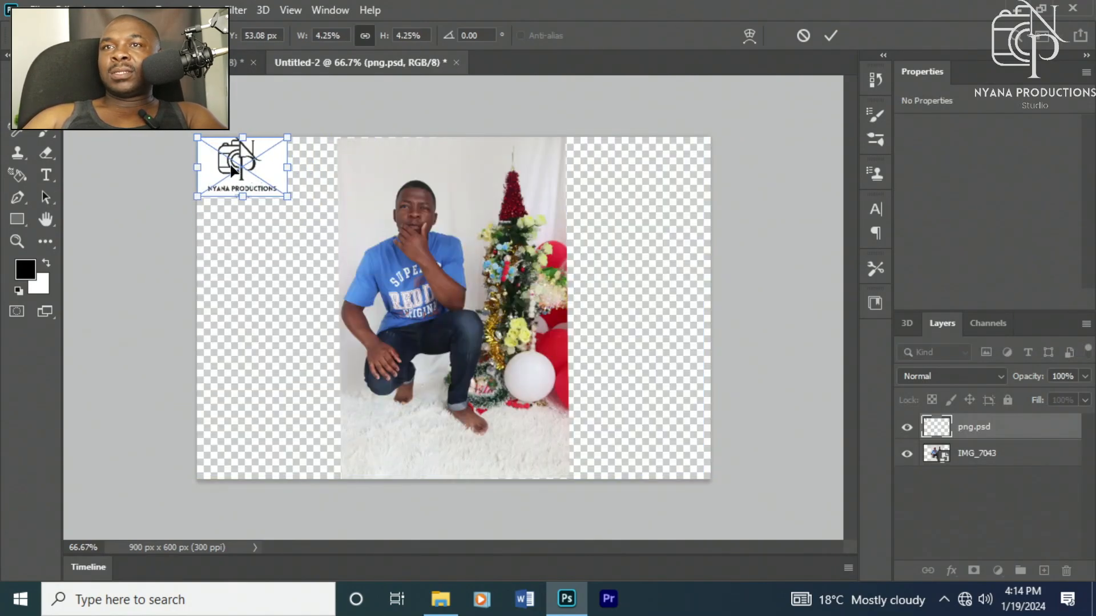
pyautogui.moveTo(237, 169); pyautogui.dragTo(373, 179)
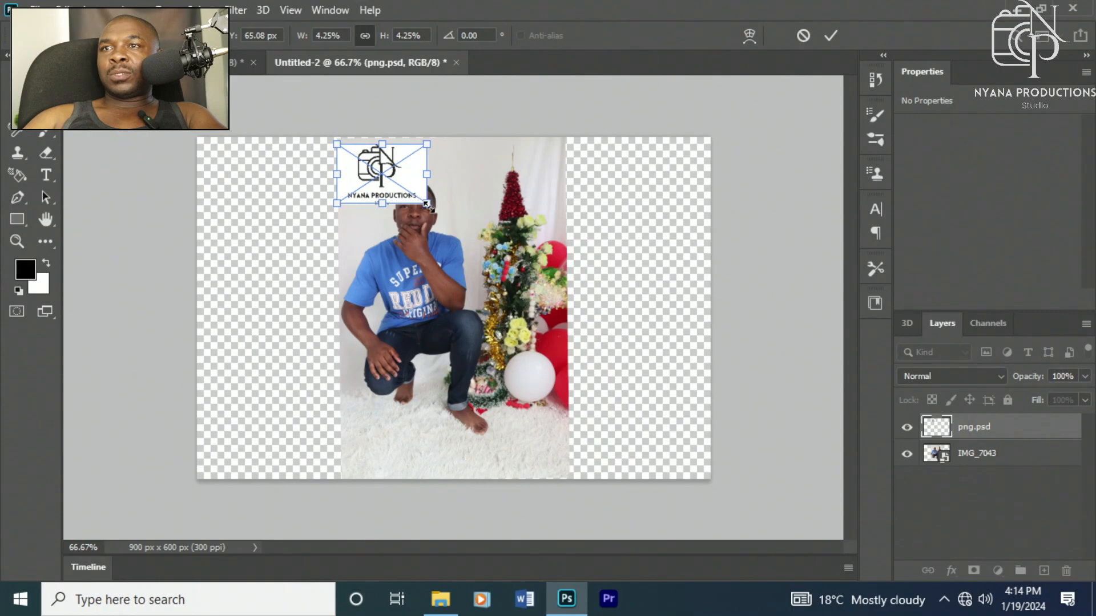
pyautogui.moveTo(426, 203); pyautogui.dragTo(551, 162)
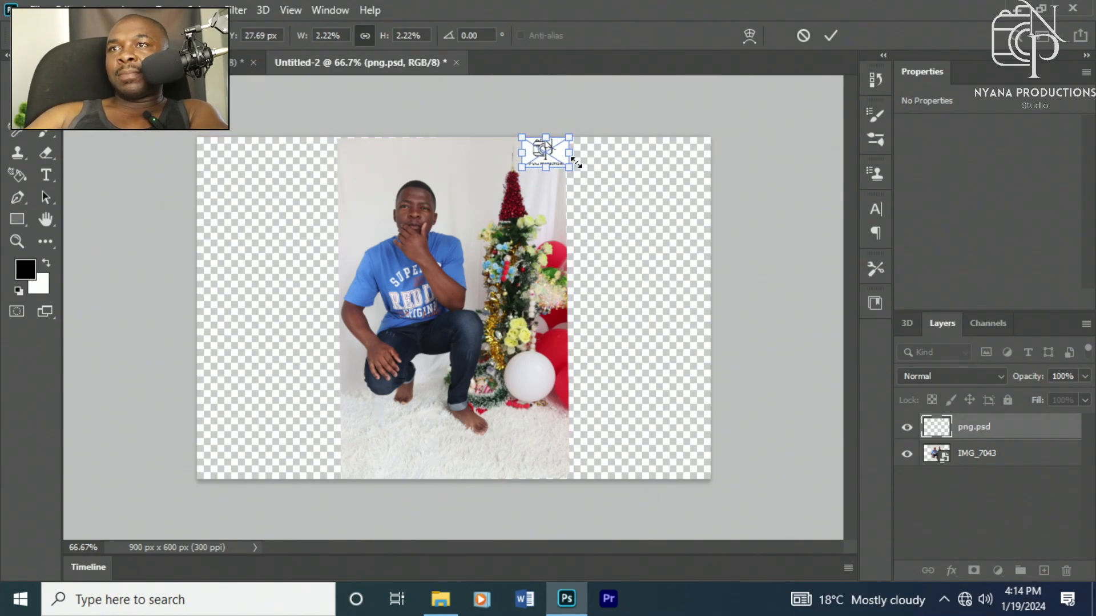
pyautogui.rightClick(544, 155)
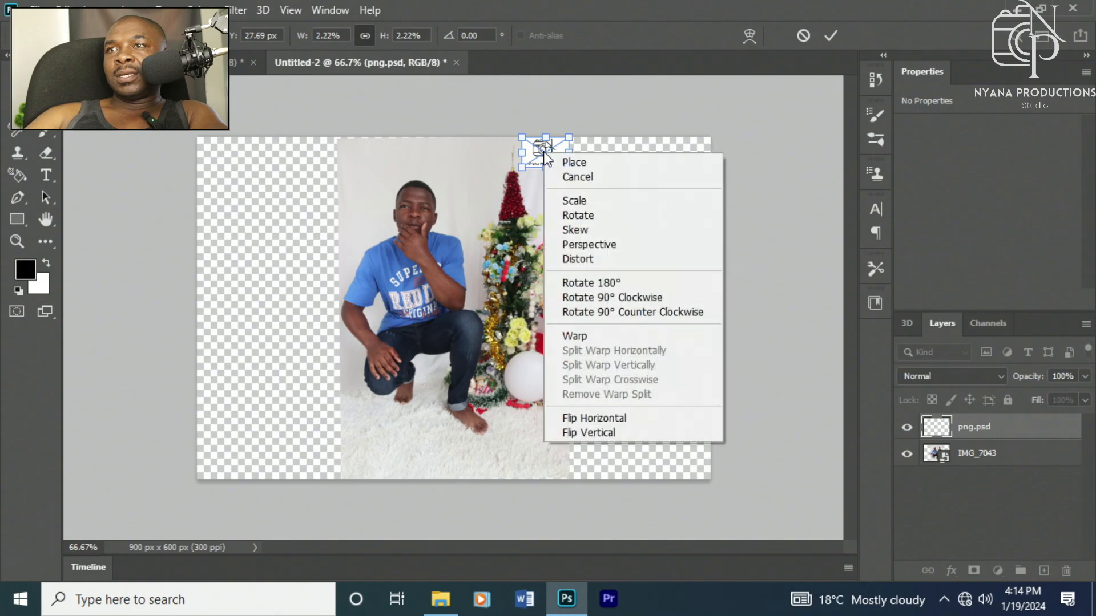
pyautogui.click(473, 178)
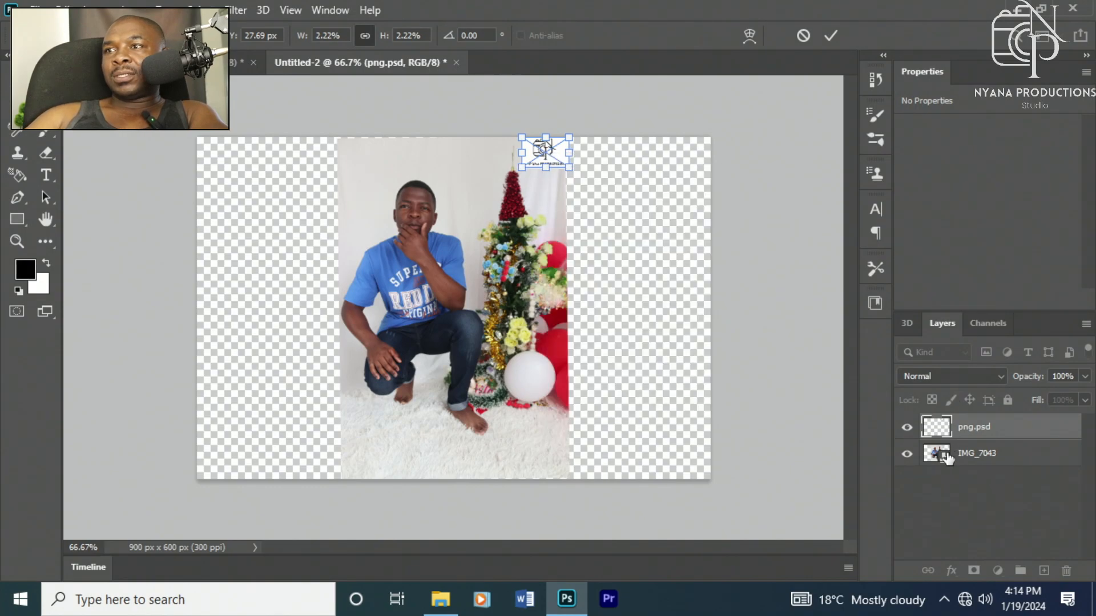
pyautogui.click(962, 458)
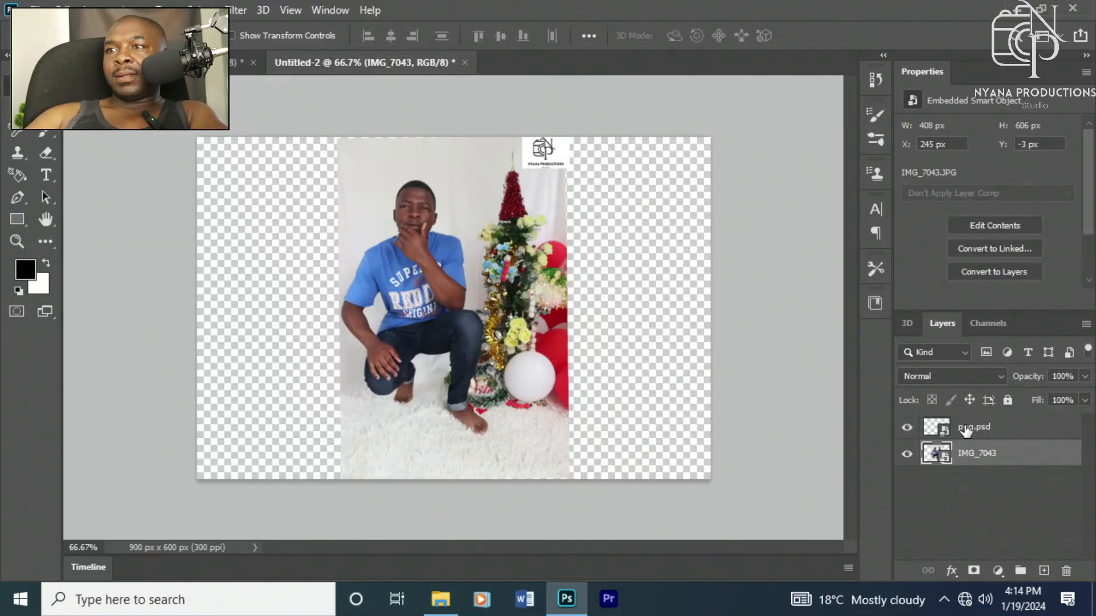
# Step: Set the logo layer's Blending Options Blend If This Layer white slider to 246
pyautogui.click(965, 429)
pyautogui.rightClick(982, 425)
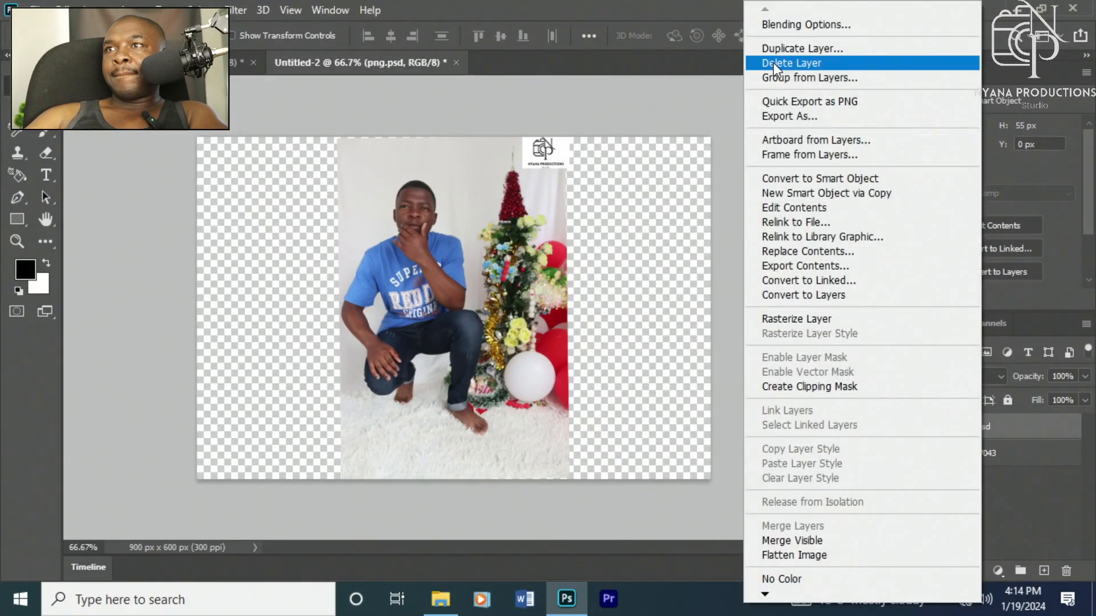
pyautogui.click(778, 19)
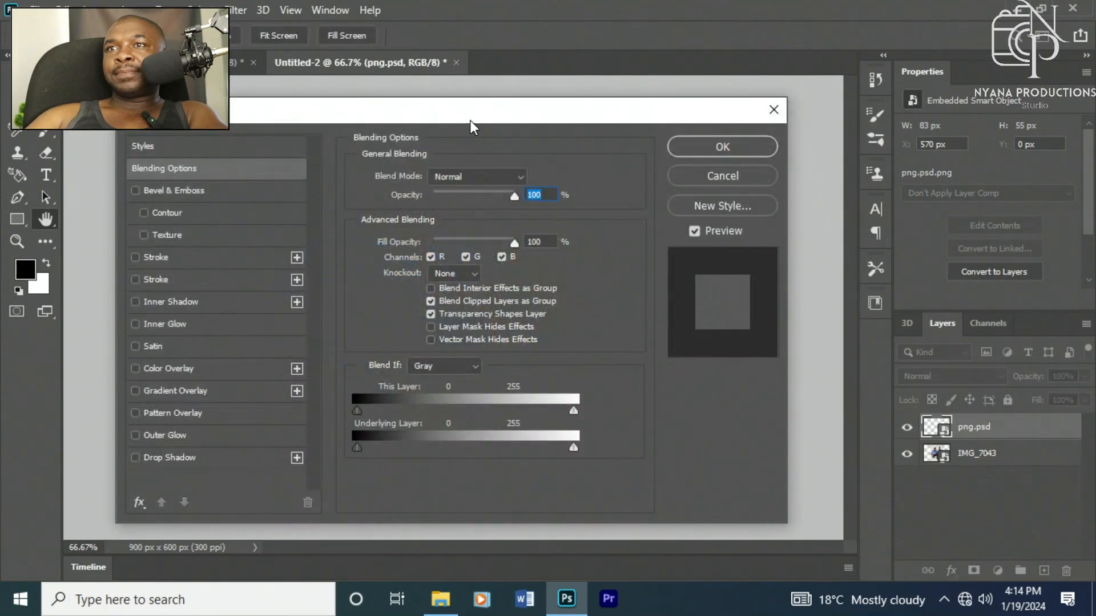
pyautogui.moveTo(471, 127); pyautogui.dragTo(409, 215)
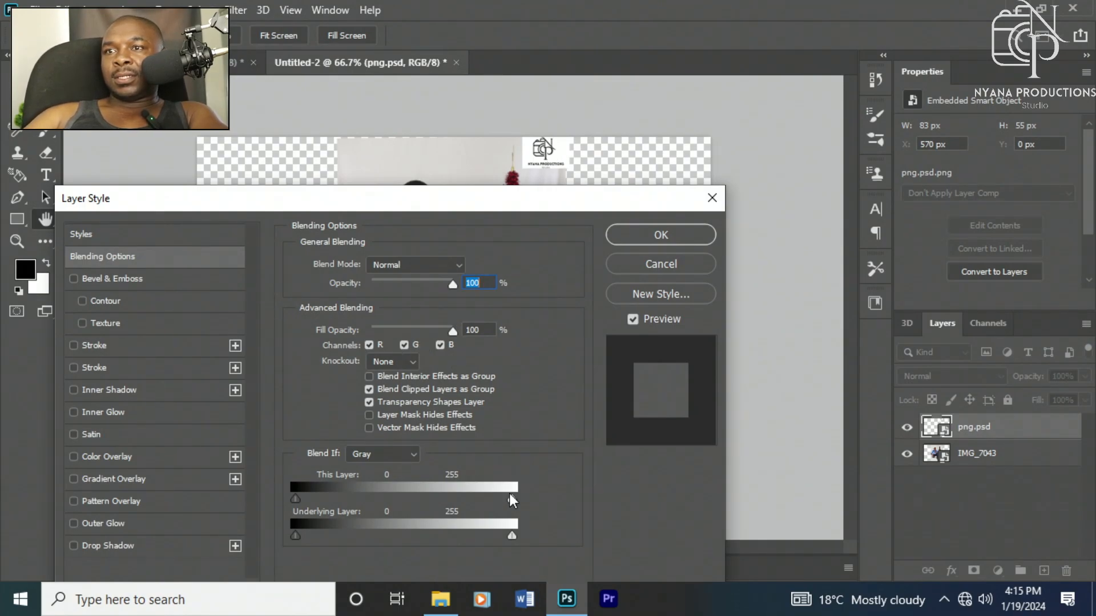
pyautogui.moveTo(512, 500)
pyautogui.mouseDown()
pyautogui.moveTo(492, 495)
pyautogui.moveTo(528, 498)
pyautogui.moveTo(505, 504)
pyautogui.mouseUp()
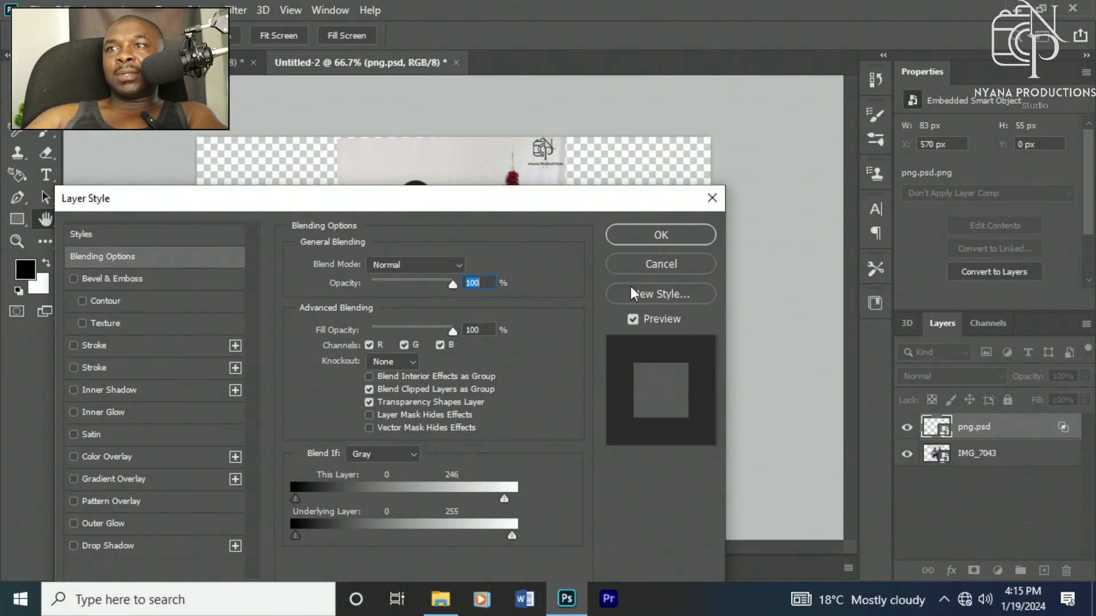
pyautogui.click(643, 242)
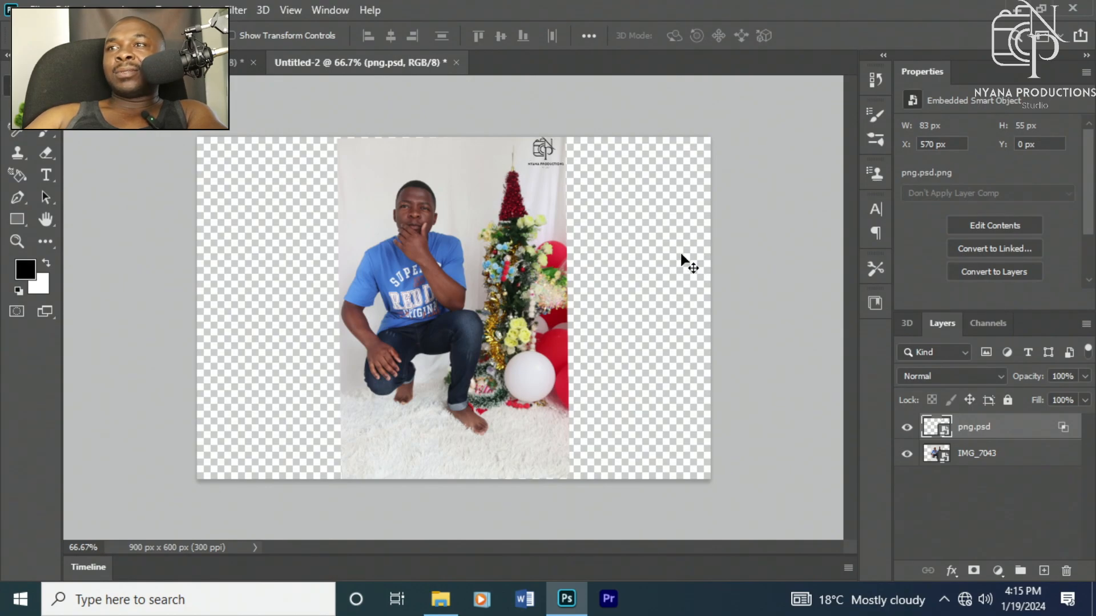
# Step: Select both layers and create a 3D Cylinder mesh from preset
pyautogui.keyDown('shift'); pyautogui.click(973, 464); pyautogui.keyUp('shift')
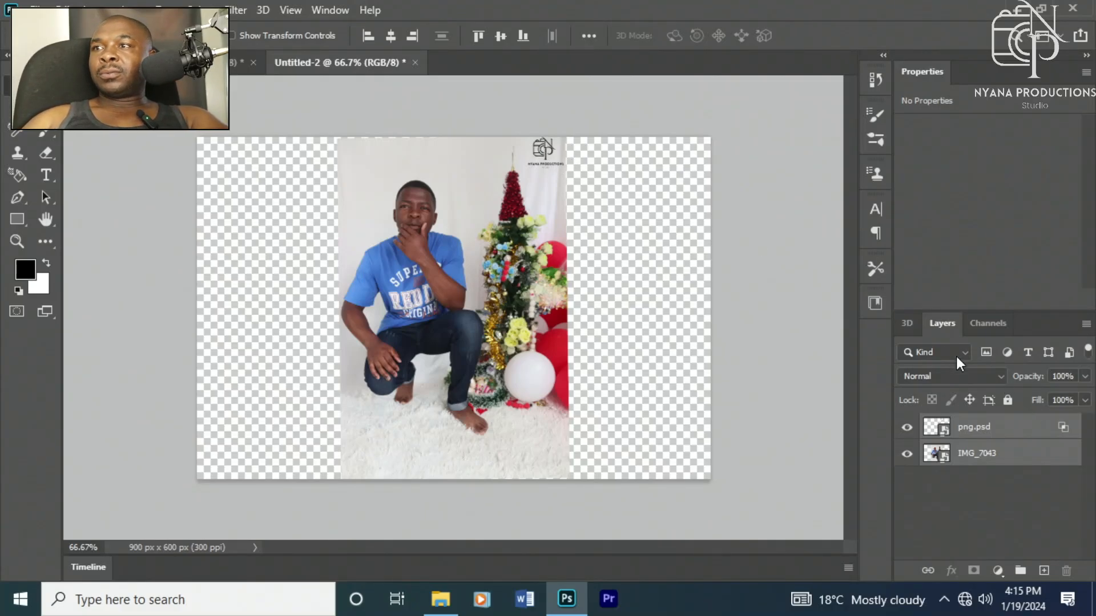
pyautogui.click(906, 325)
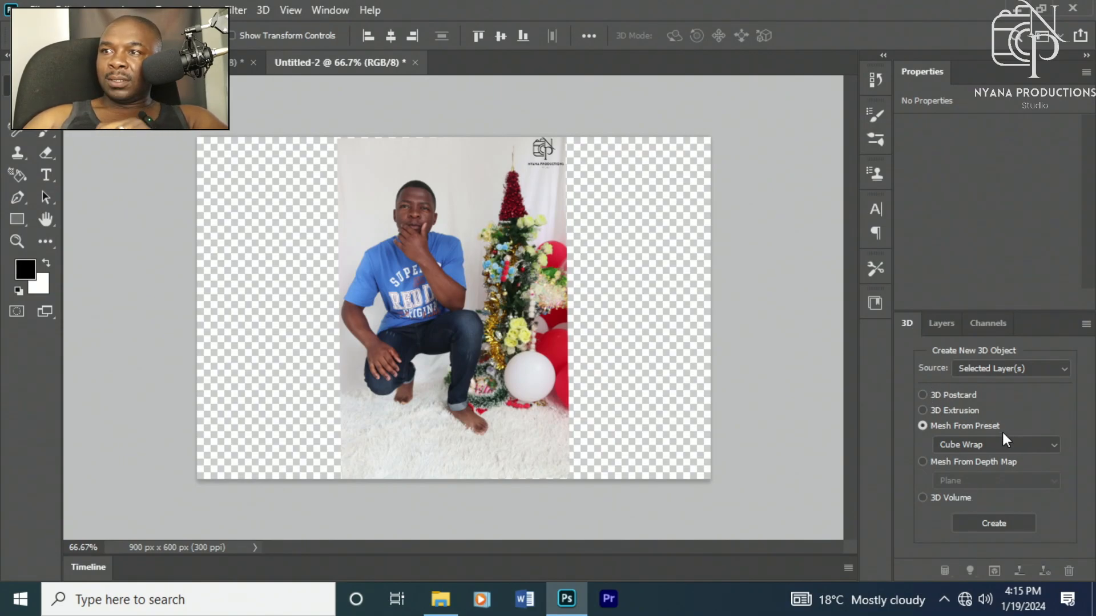
pyautogui.click(1012, 444)
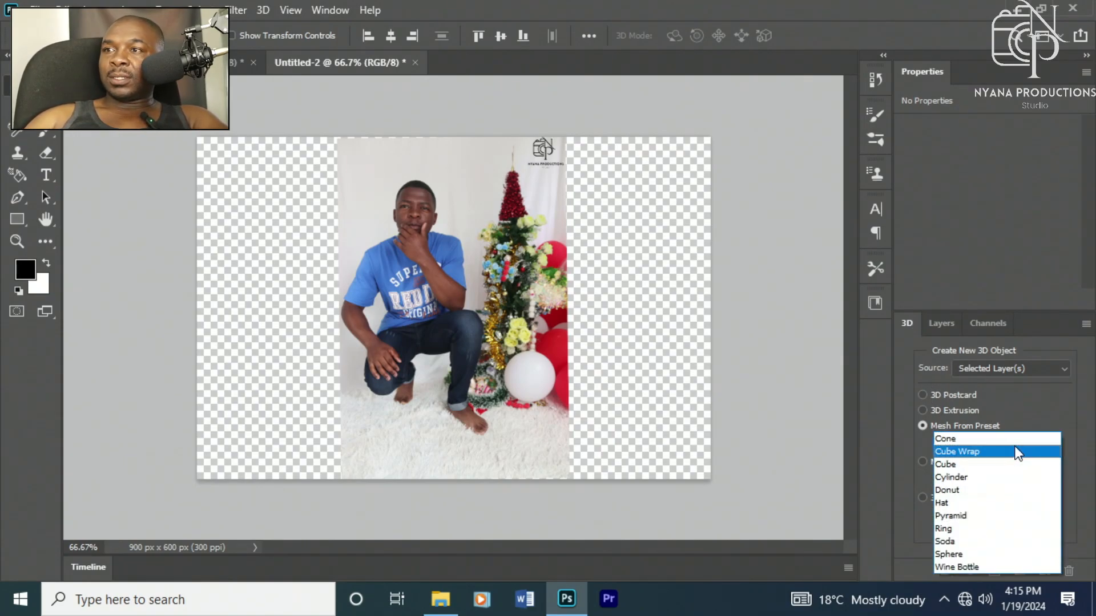
pyautogui.click(952, 477)
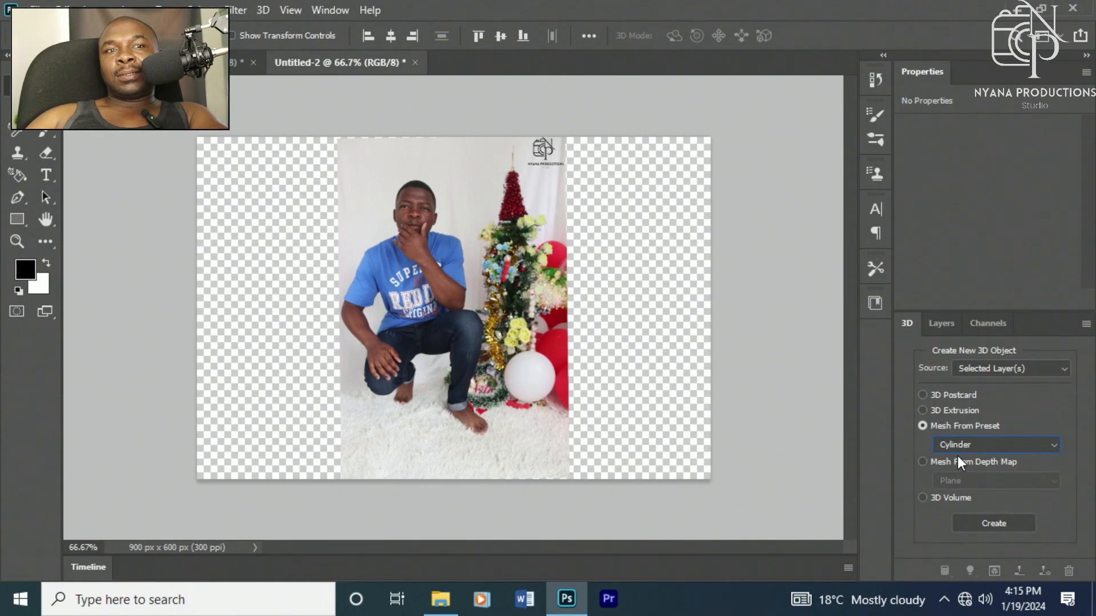
pyautogui.click(988, 524)
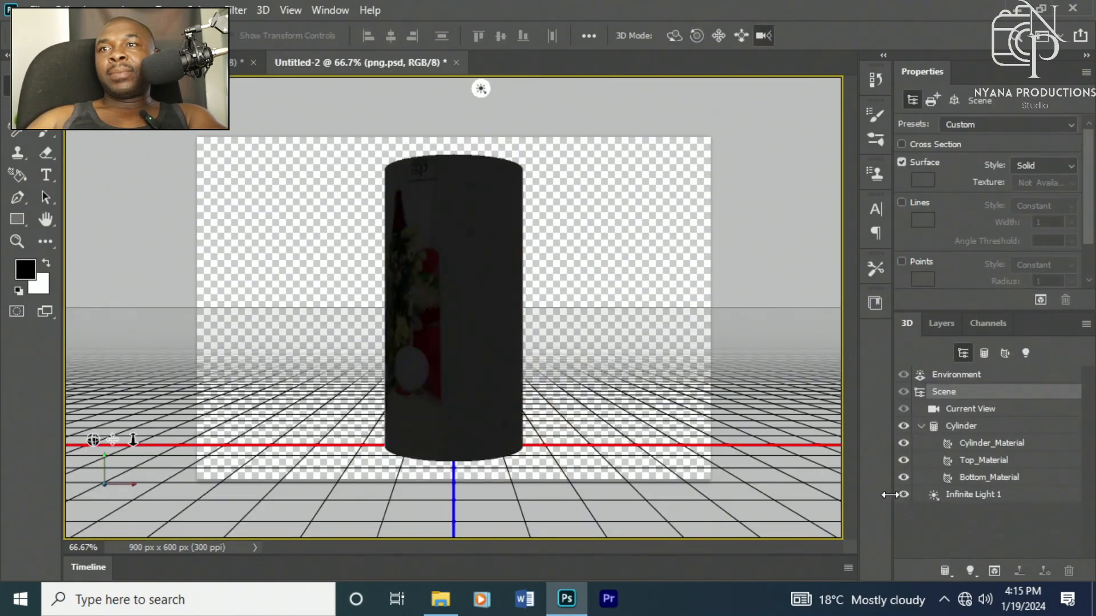
# Step: Rotate the cylinder around its Y axis so the photo faces forward
pyautogui.moveTo(432, 273); pyautogui.dragTo(482, 288)
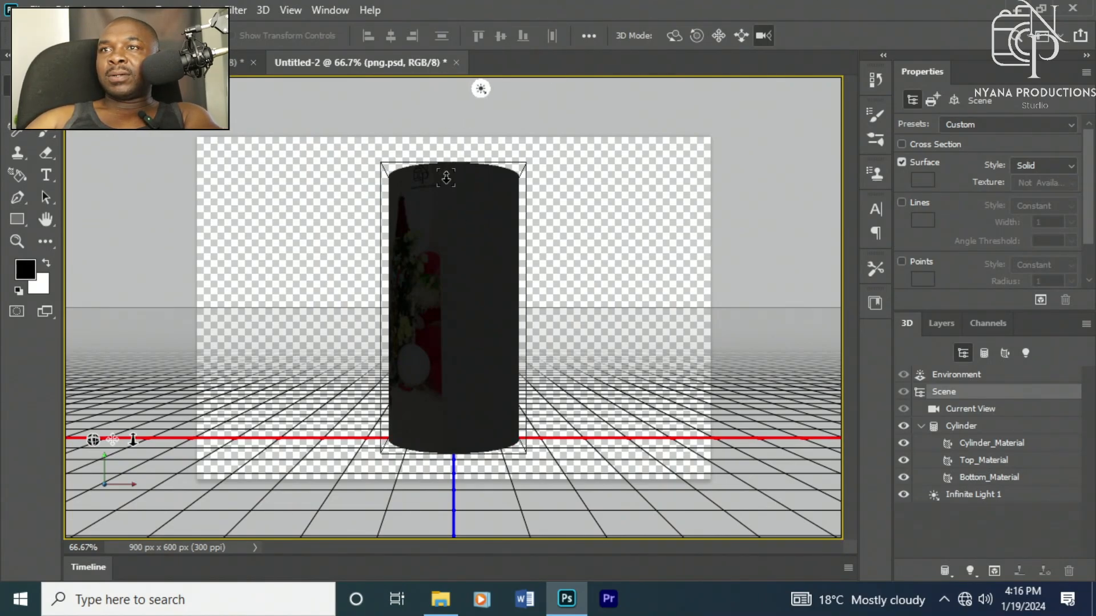
pyautogui.click(449, 310)
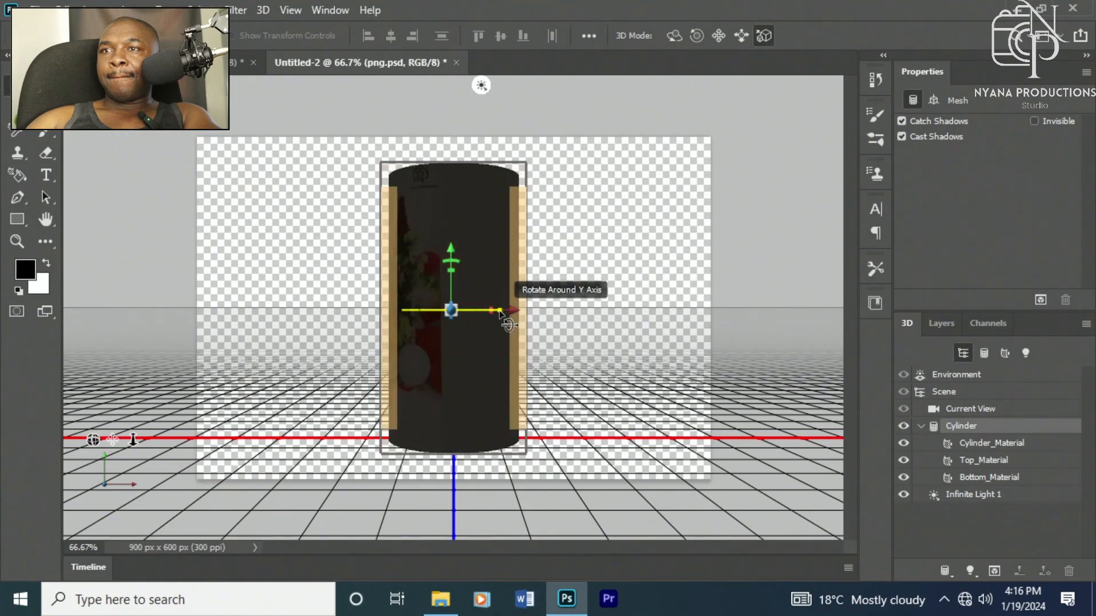
pyautogui.moveTo(499, 313); pyautogui.dragTo(320, 407)
pyautogui.click(610, 216)
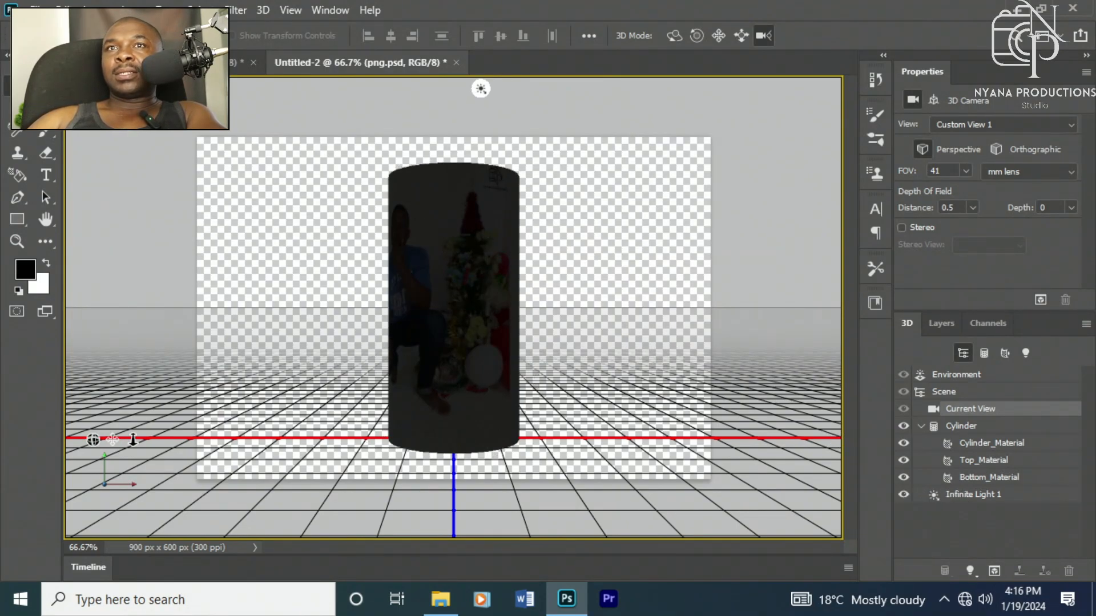
# Step: Quick-export the 3D cylinder scene as a PNG file named Cylinder
pyautogui.click(39, 10)
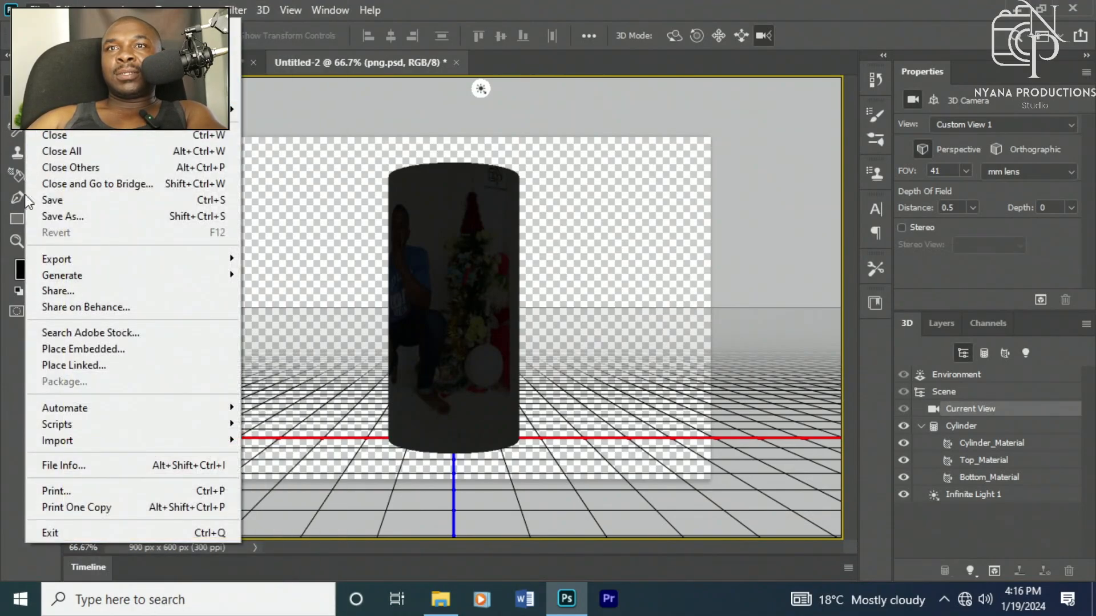
pyautogui.moveTo(91, 260)
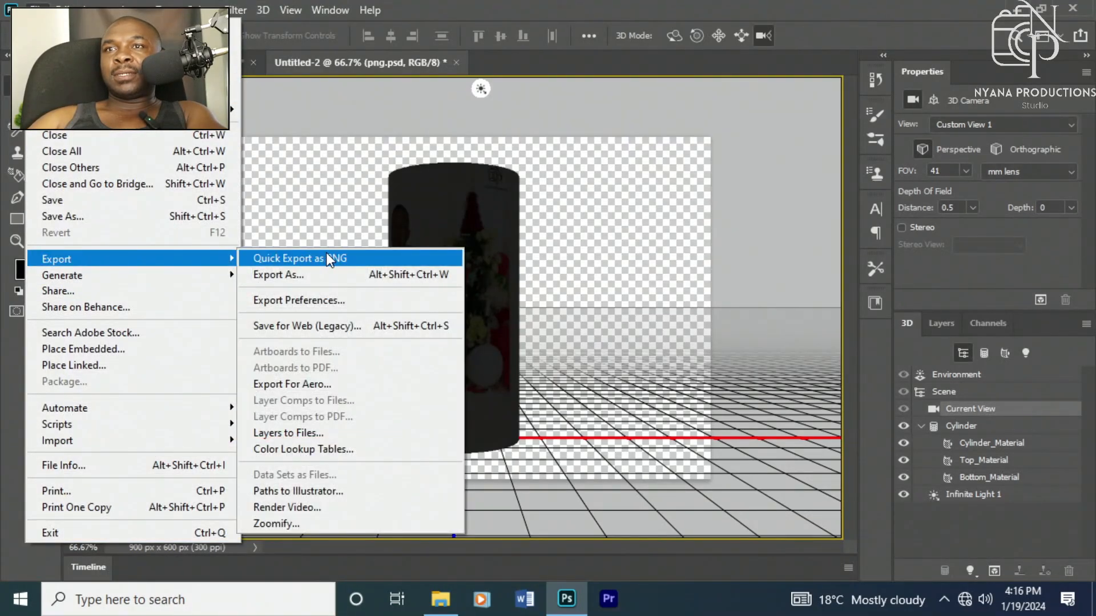
pyautogui.click(326, 255)
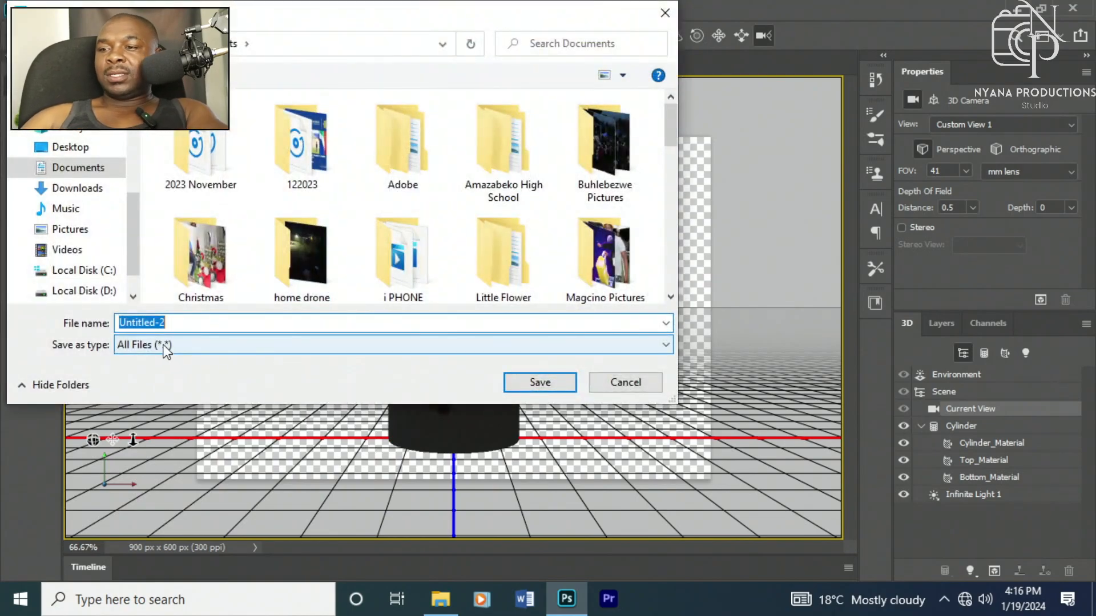
pyautogui.press('BackSpace')
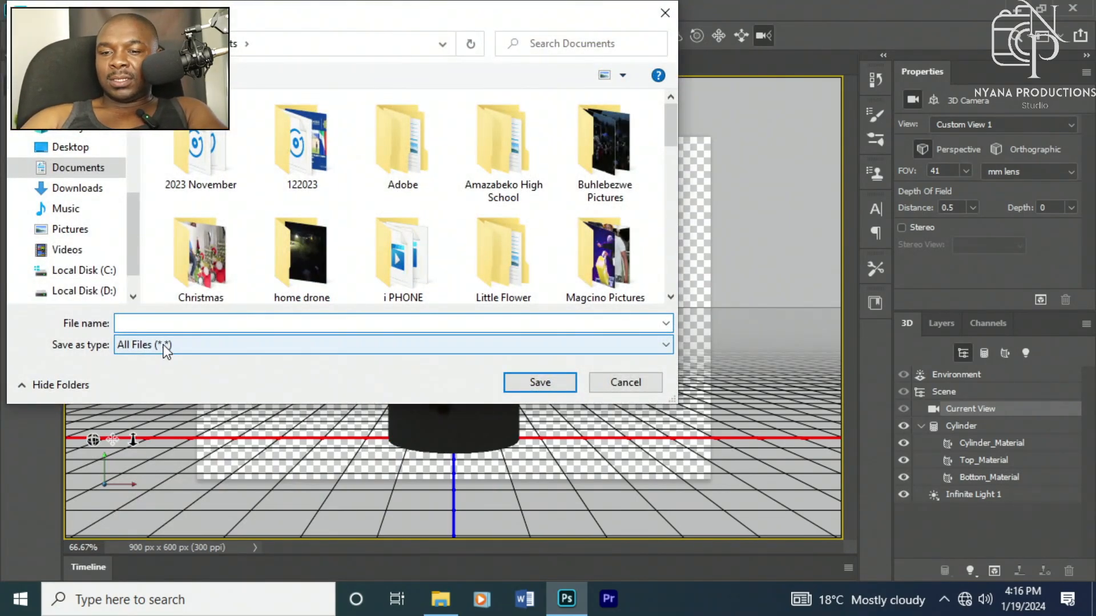
pyautogui.write('C')
pyautogui.write('y')
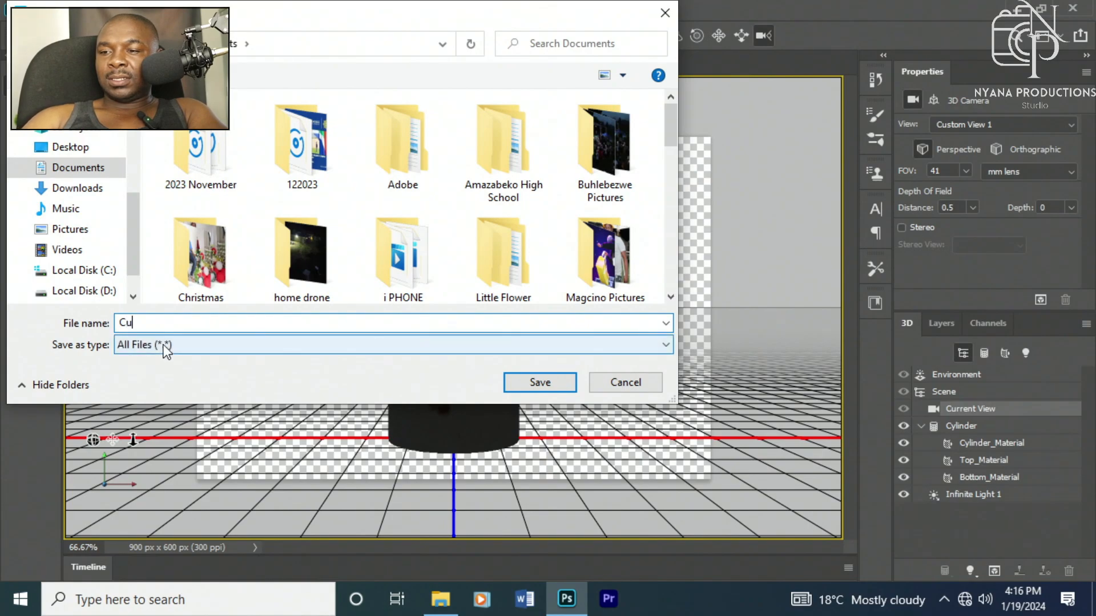
pyautogui.press('BackSpace')
pyautogui.write('yl')
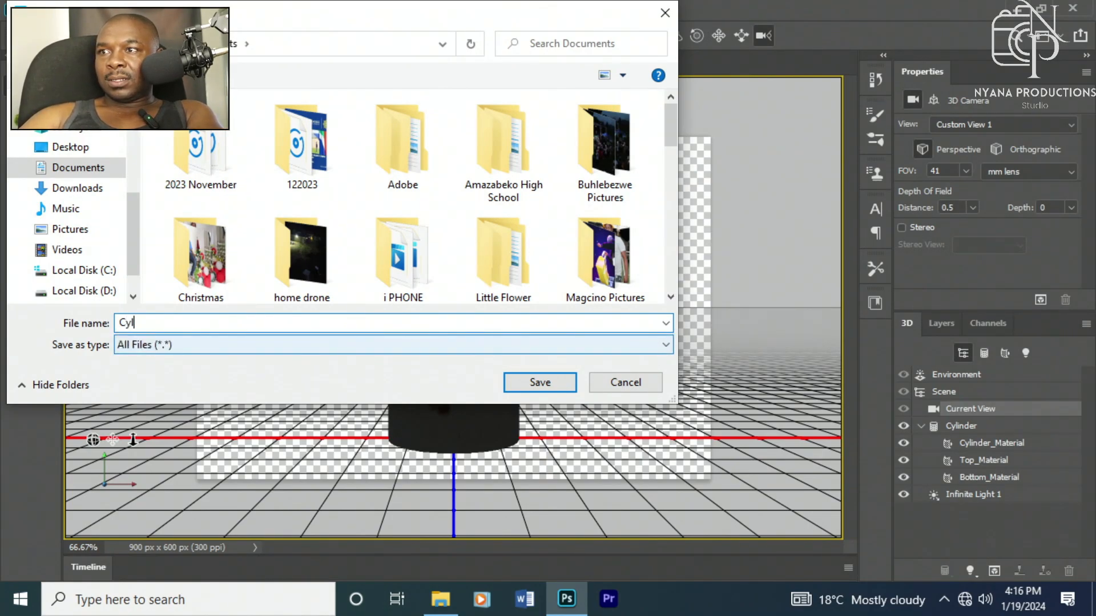
pyautogui.write('inde')
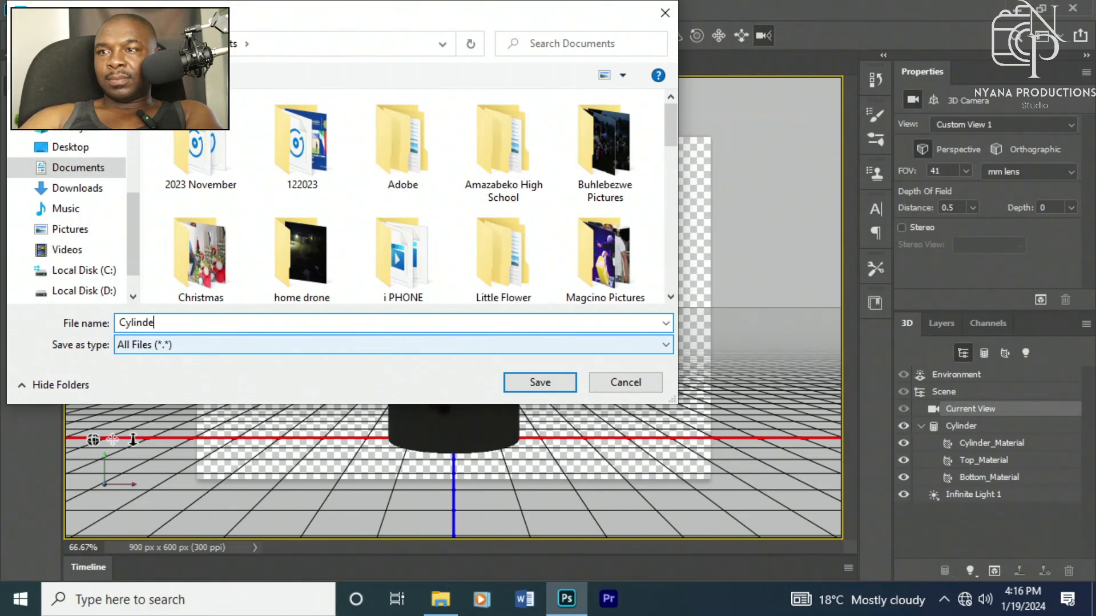
pyautogui.write('r')
pyautogui.click(532, 382)
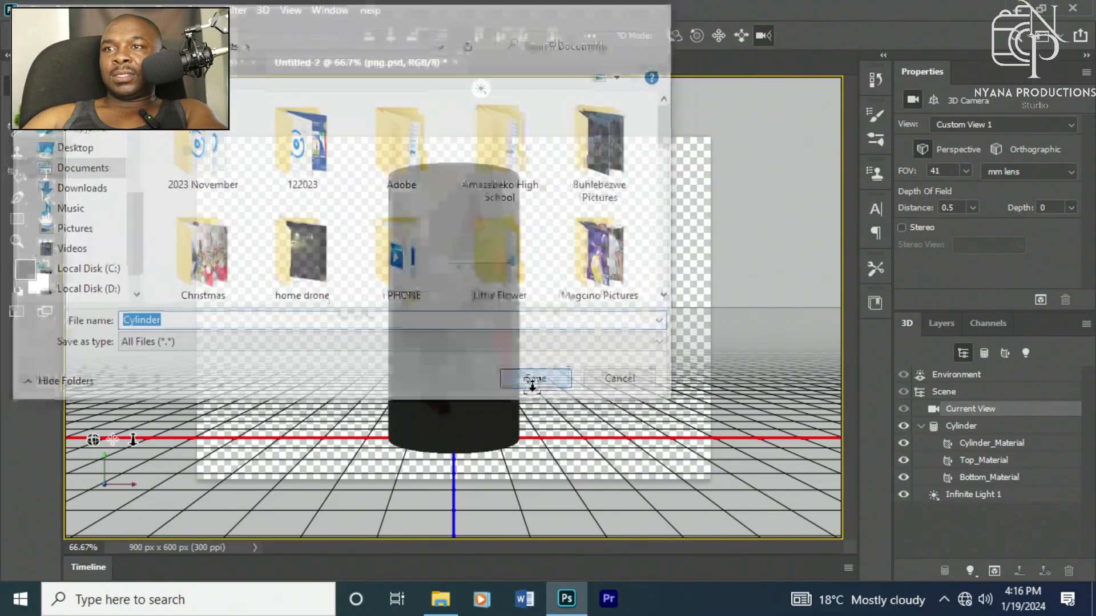
pyautogui.click(36, 11)
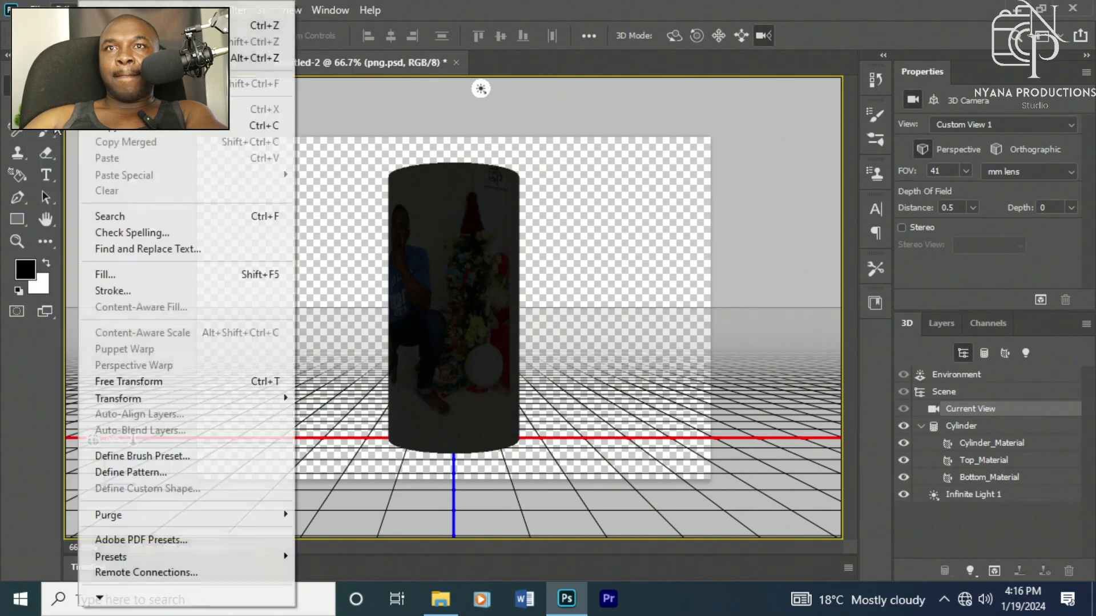
pyautogui.click(37, 10)
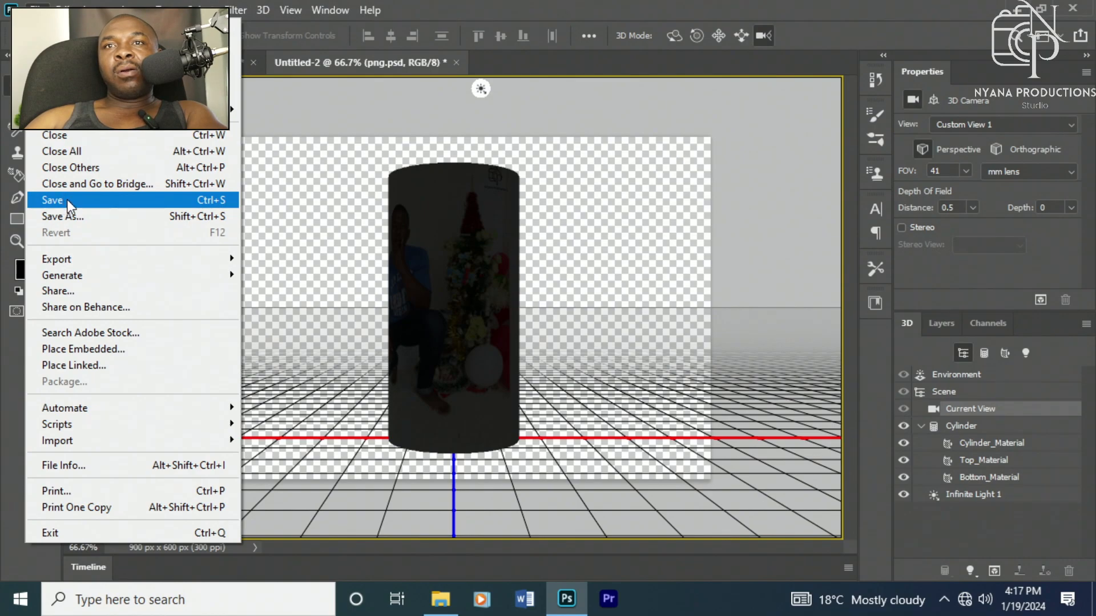
pyautogui.click(67, 215)
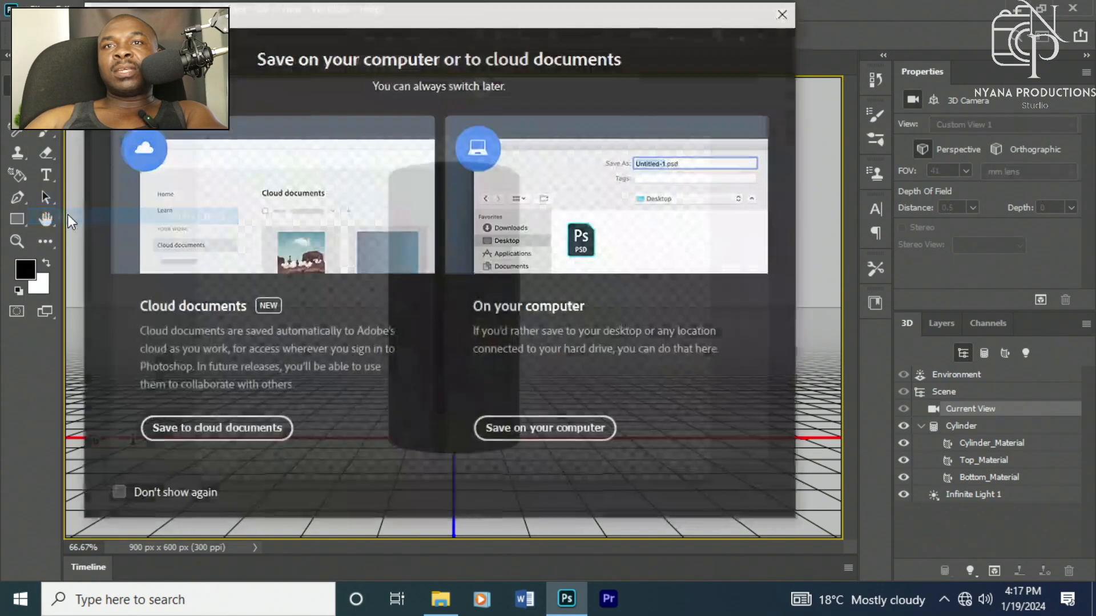
pyautogui.click(784, 13)
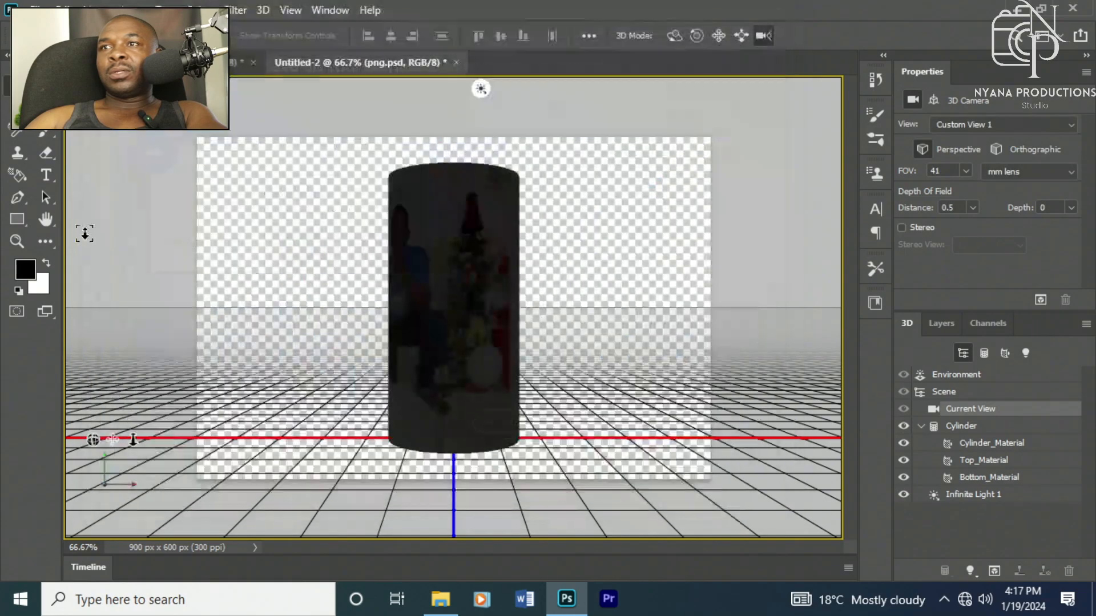
# Step: Start Save As to the computer and name the file Cylinder
pyautogui.click(37, 10)
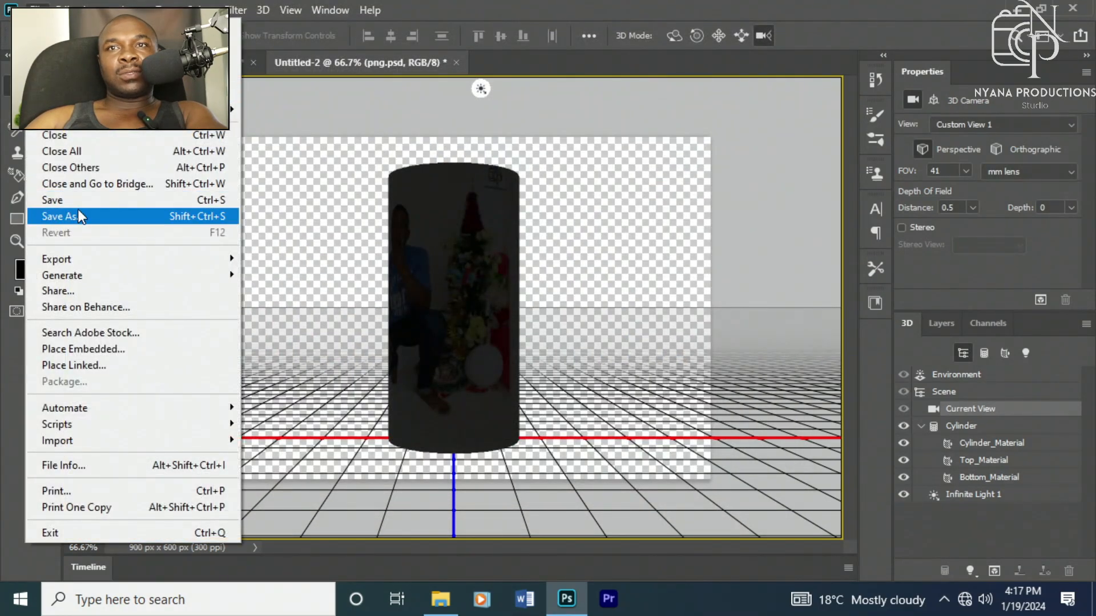
pyautogui.click(74, 200)
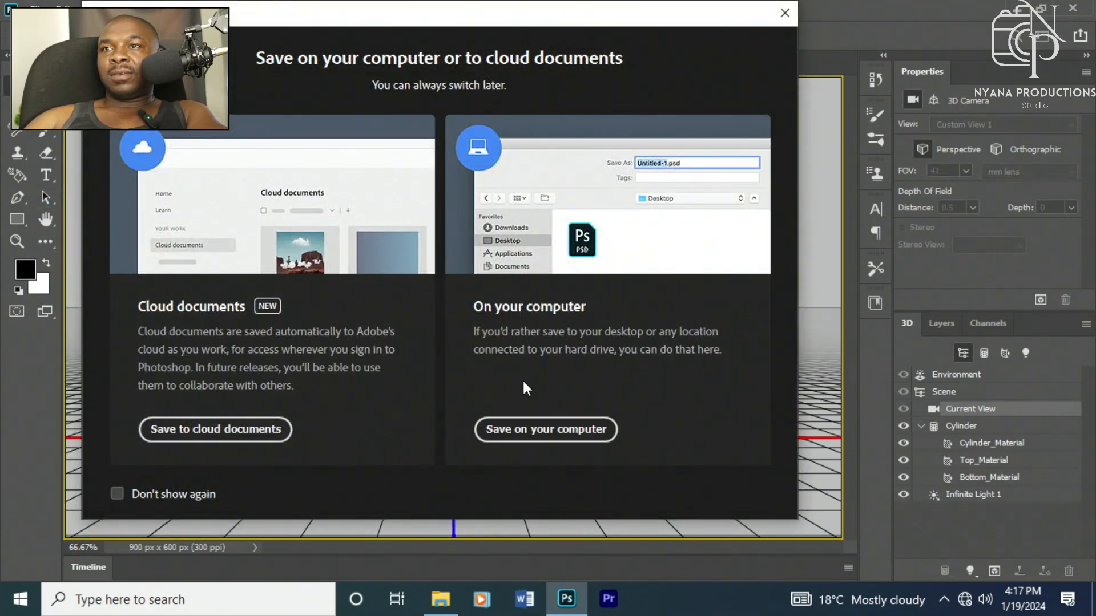
pyautogui.click(515, 431)
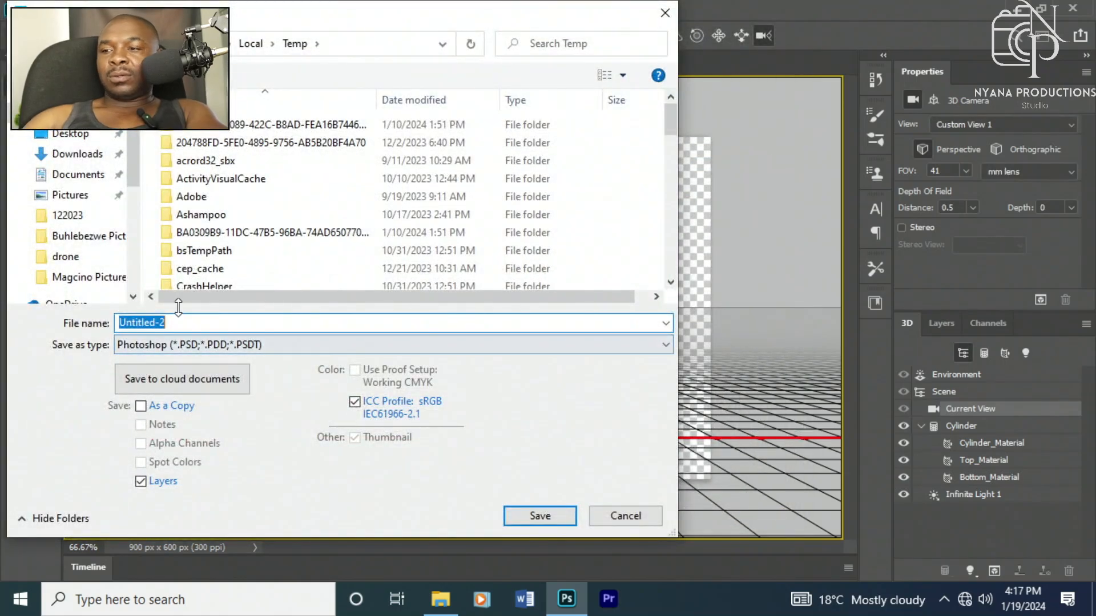
pyautogui.press('BackSpace')
pyautogui.write('Cl')
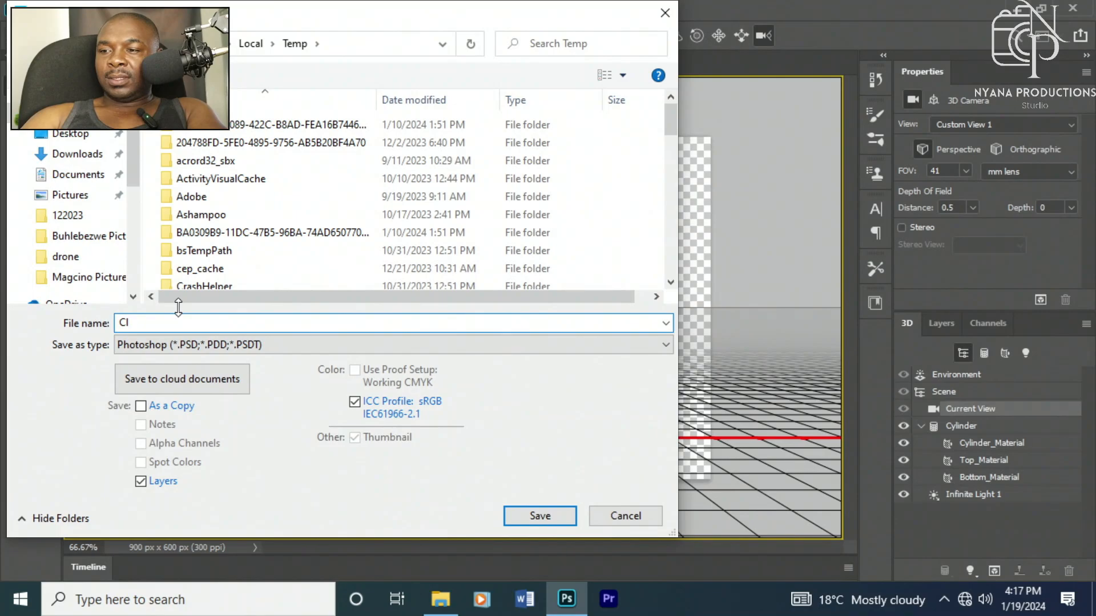
pyautogui.press('BackSpace')
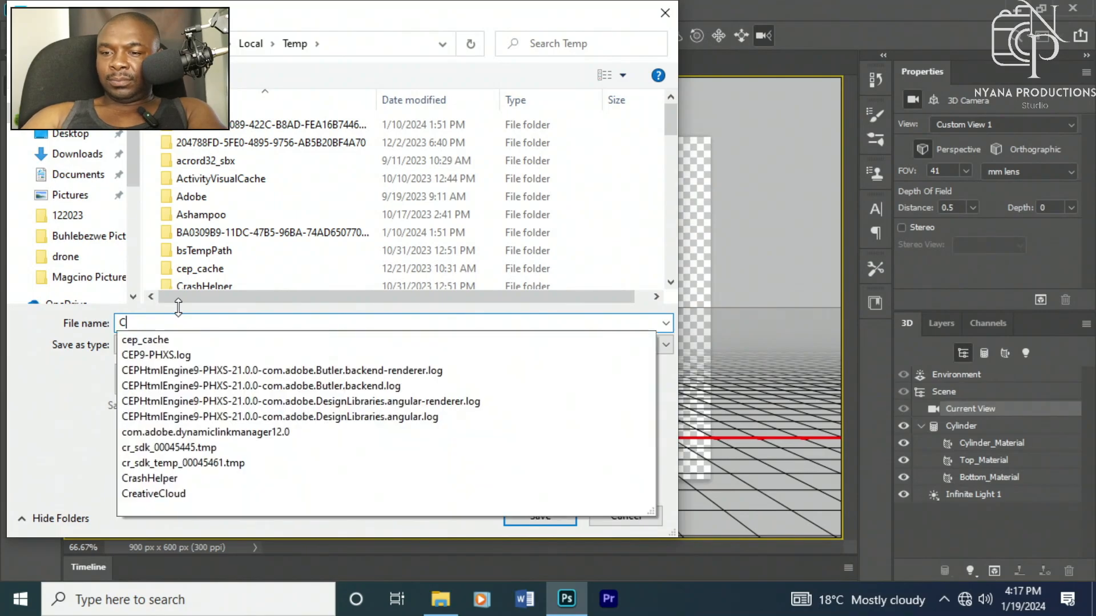
pyautogui.write('y')
pyautogui.press('BackSpace')
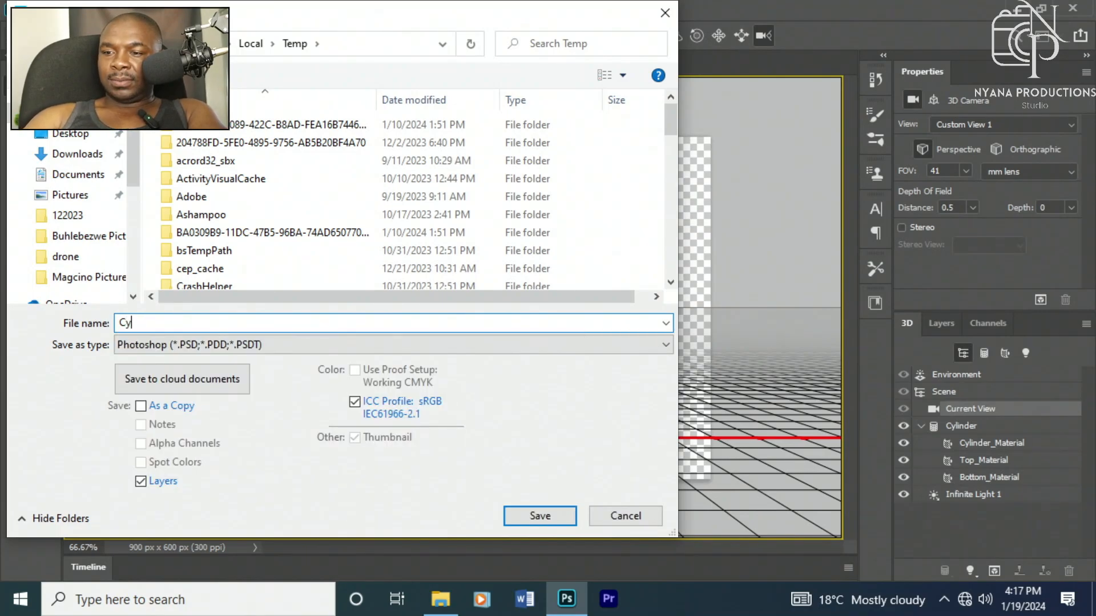
pyautogui.write('linder')
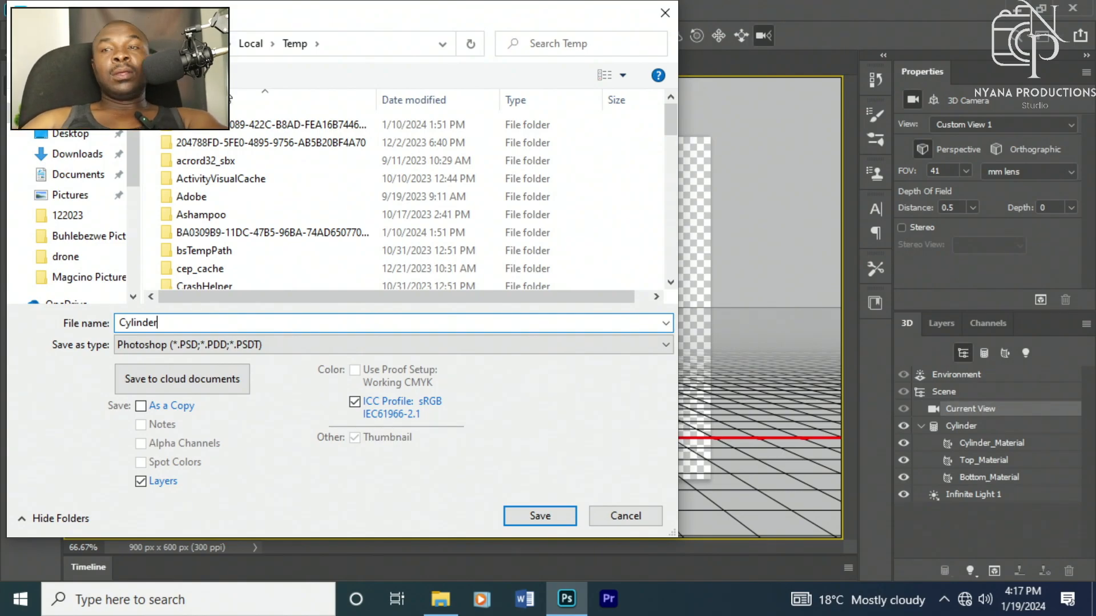
# Step: Choose the JPEG format and save the file with High quality 9
pyautogui.click(247, 343)
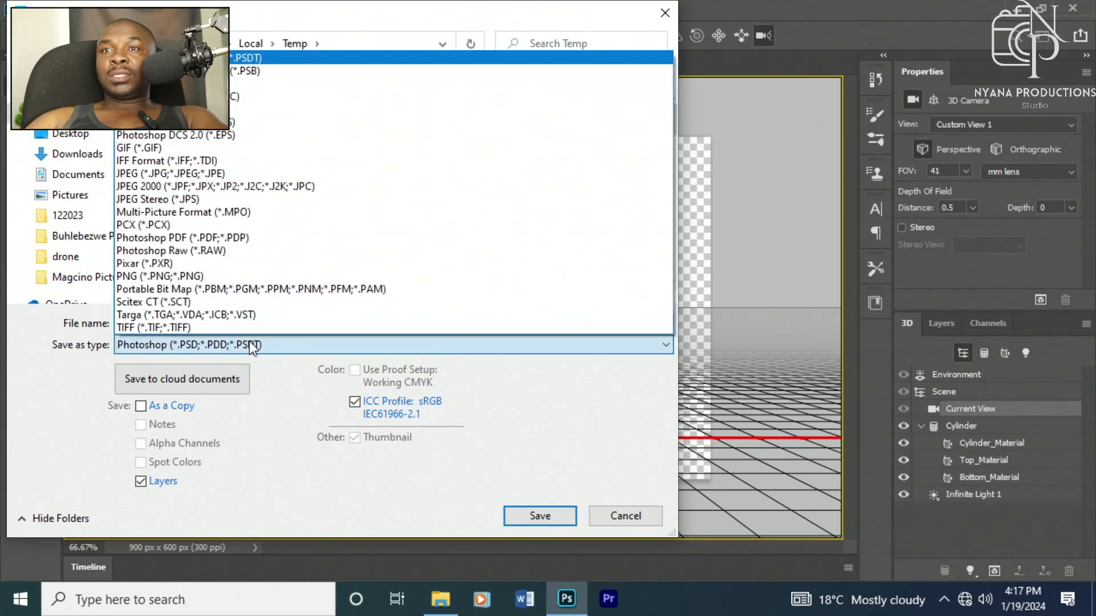
pyautogui.click(210, 176)
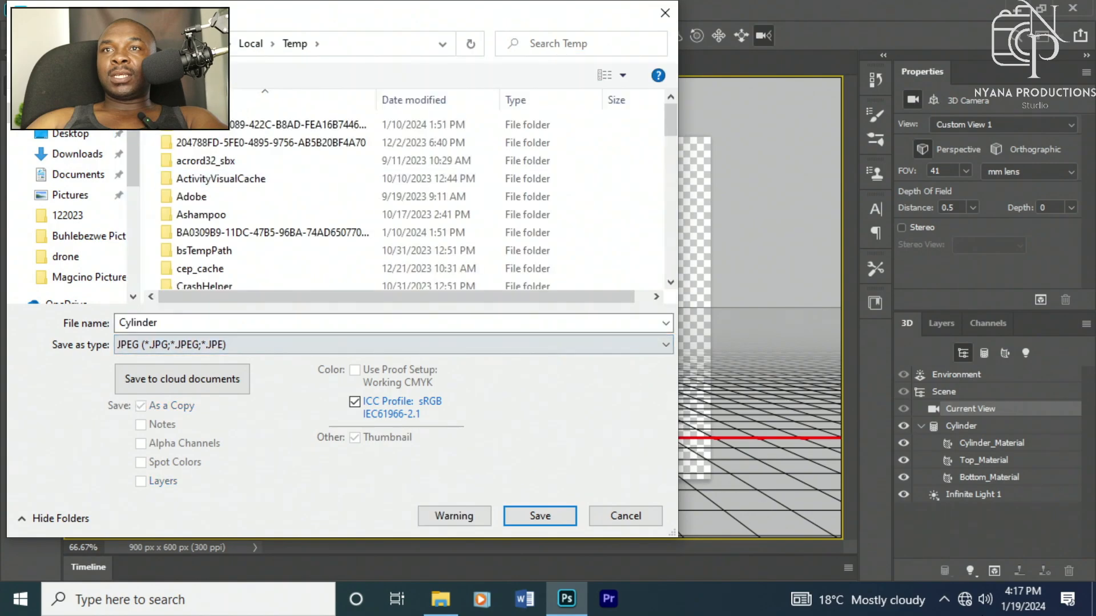
pyautogui.click(537, 517)
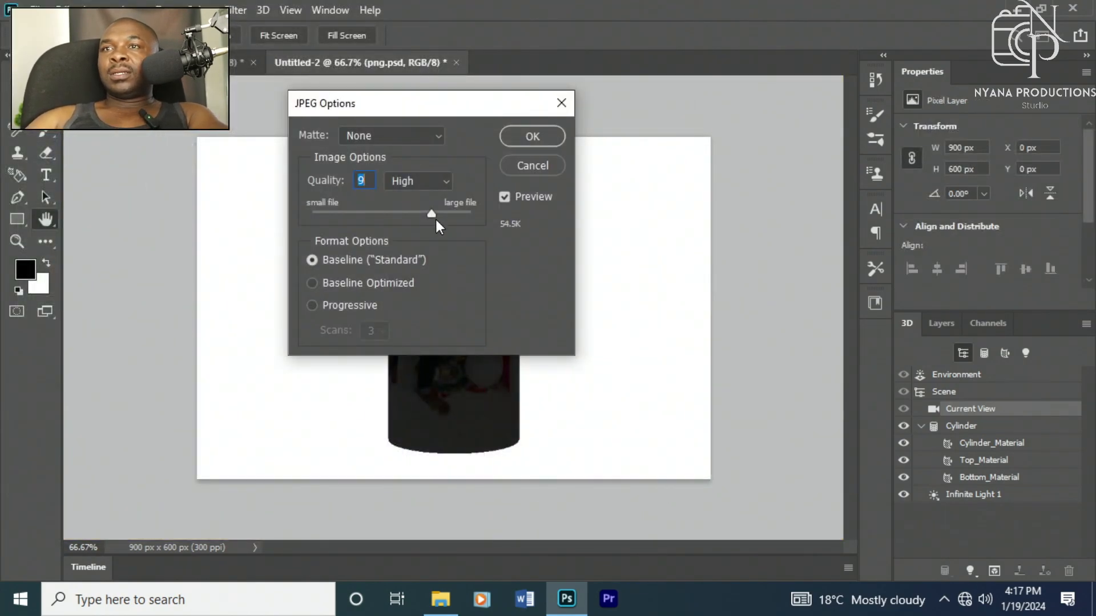
pyautogui.click(439, 137)
pyautogui.click(444, 136)
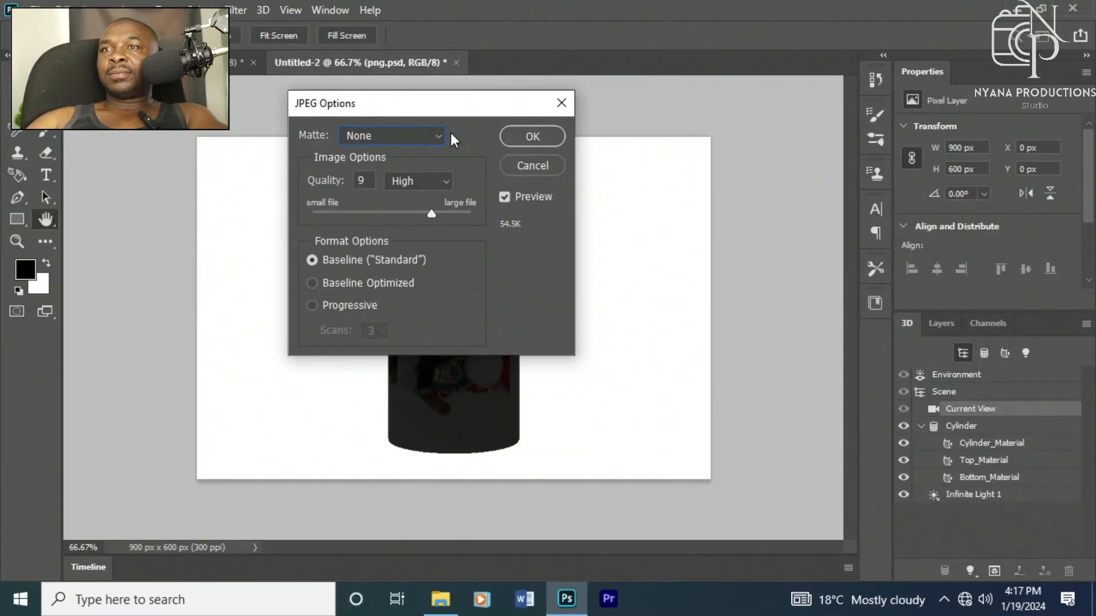
pyautogui.click(531, 140)
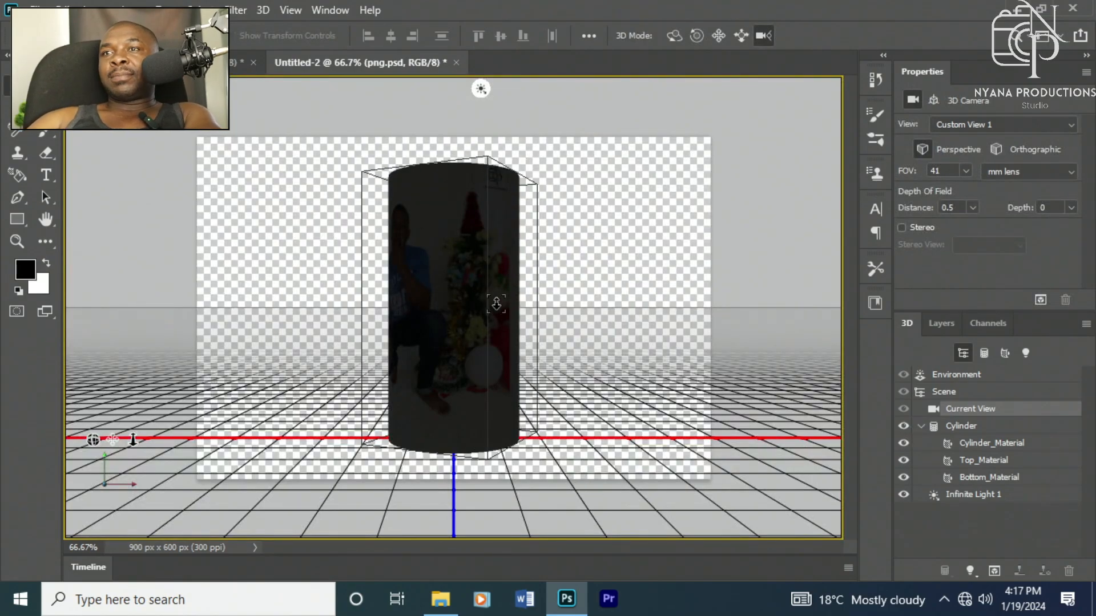
pyautogui.moveTo(420, 350); pyautogui.dragTo(483, 347)
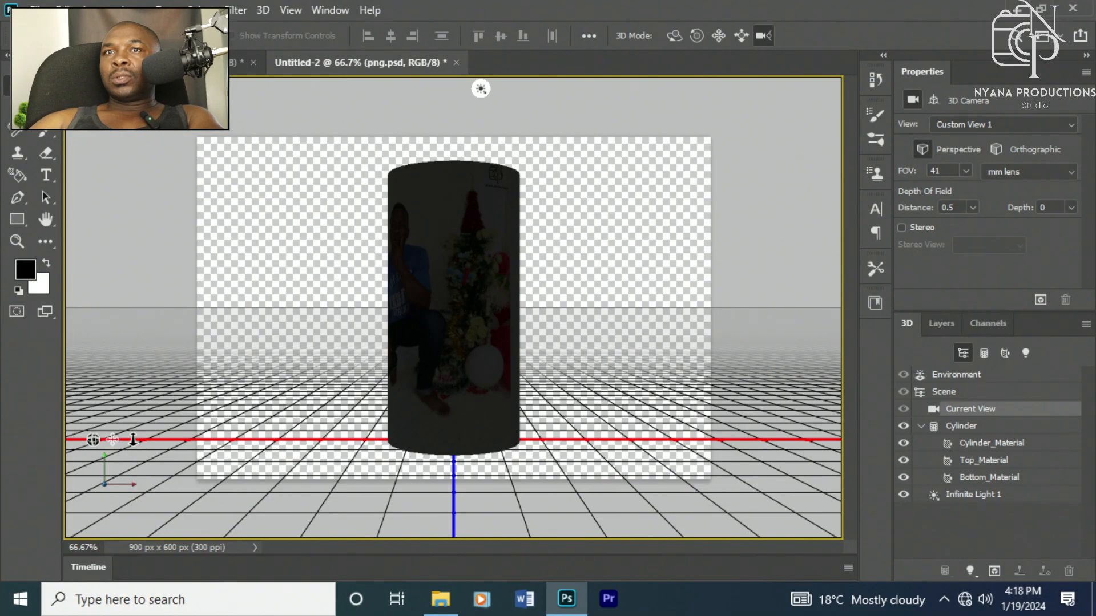
pyautogui.click(35, 10)
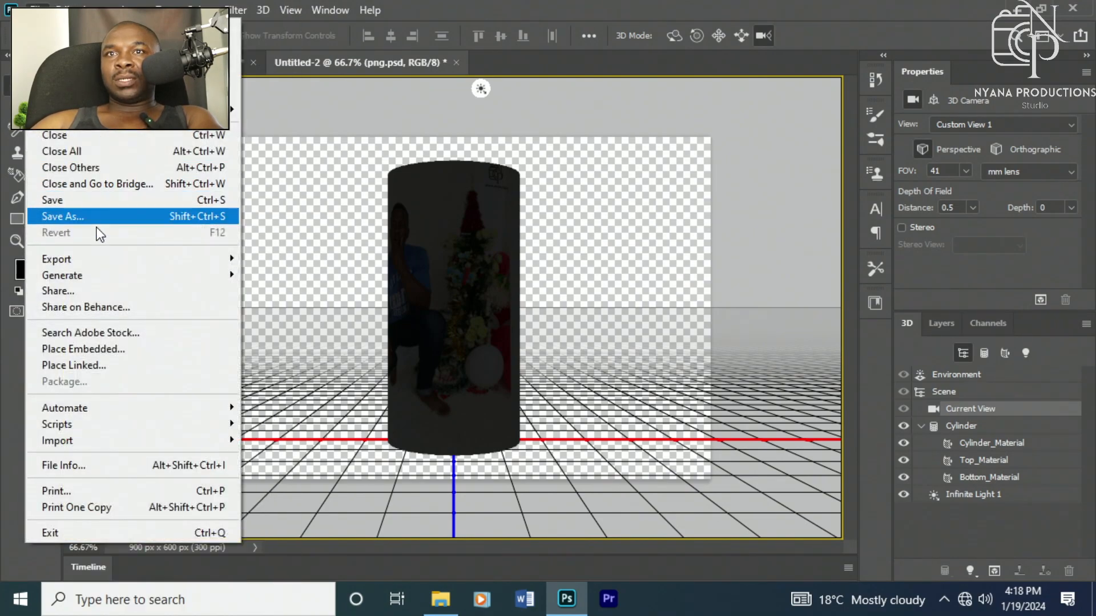
pyautogui.click(80, 216)
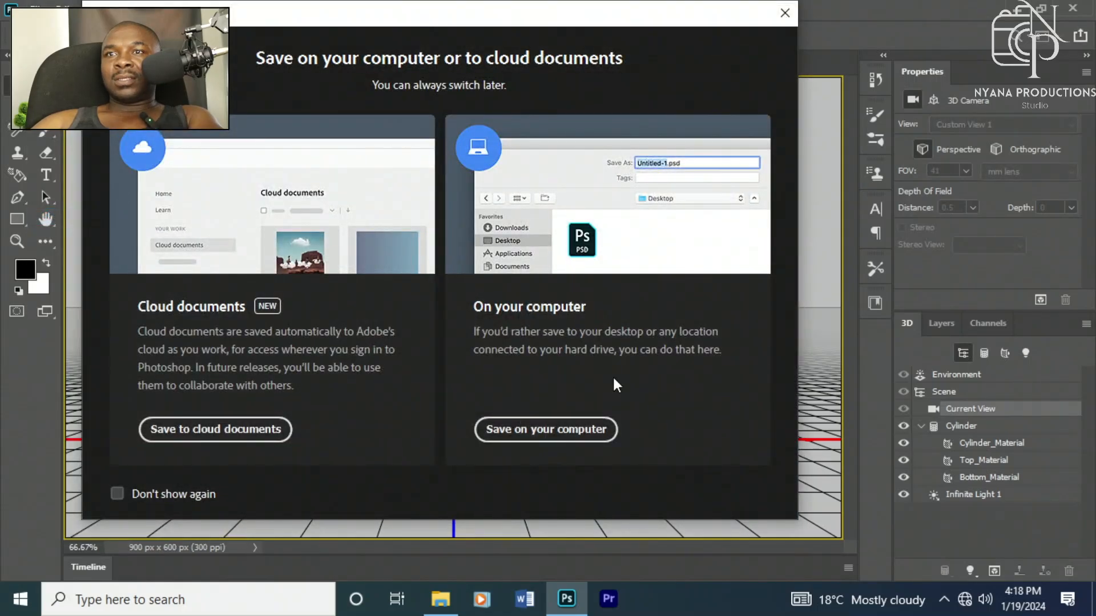
pyautogui.click(532, 430)
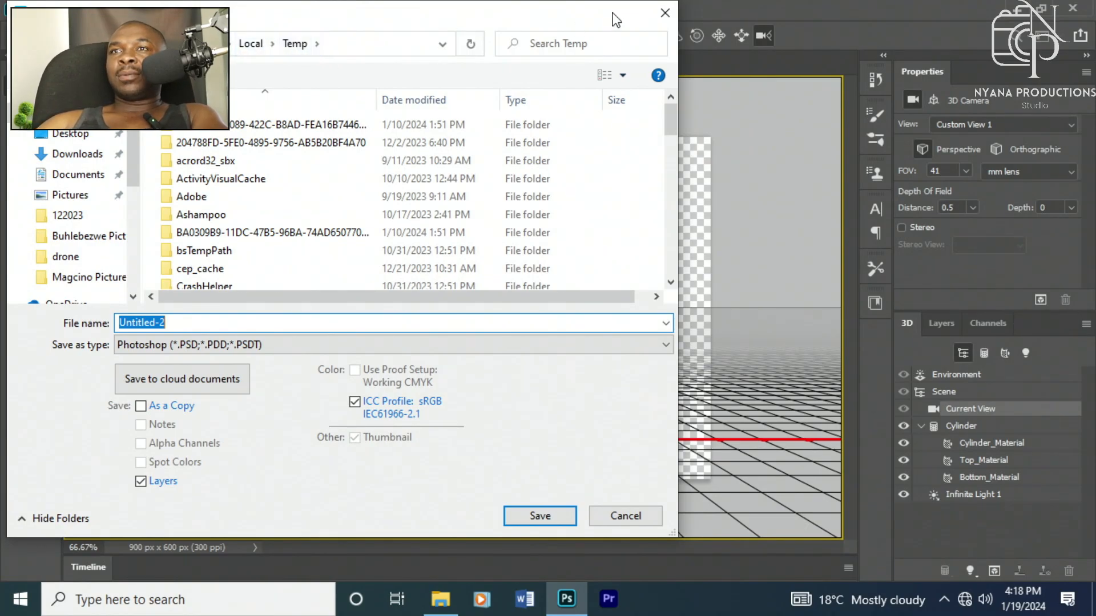
pyautogui.click(665, 13)
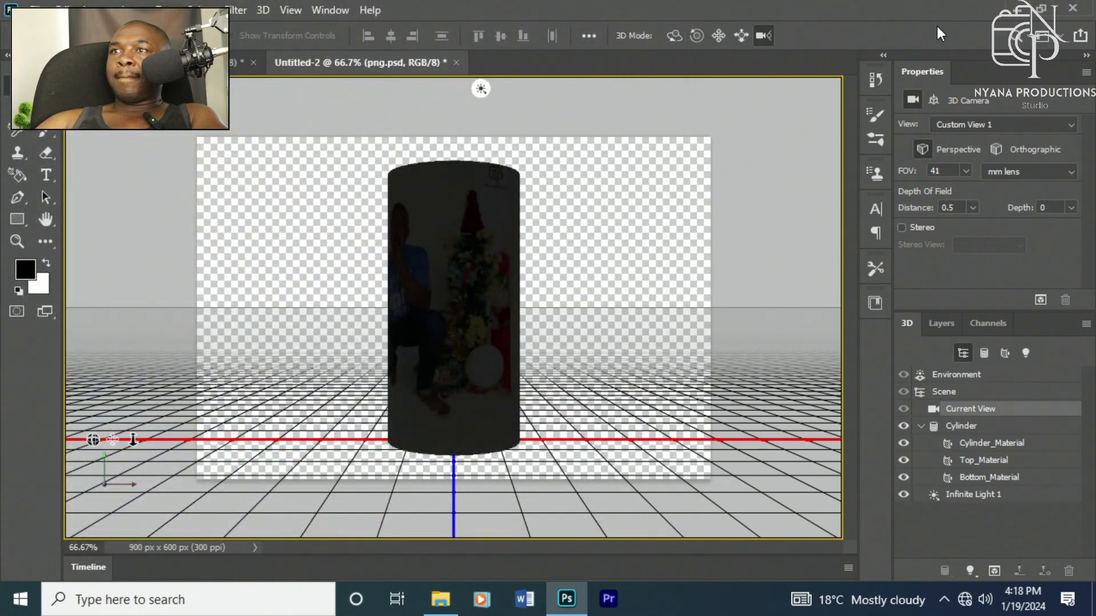
# Step: Minimize the open windows and open Local Disk (C:) from This PC on the desktop
pyautogui.click(1020, 8)
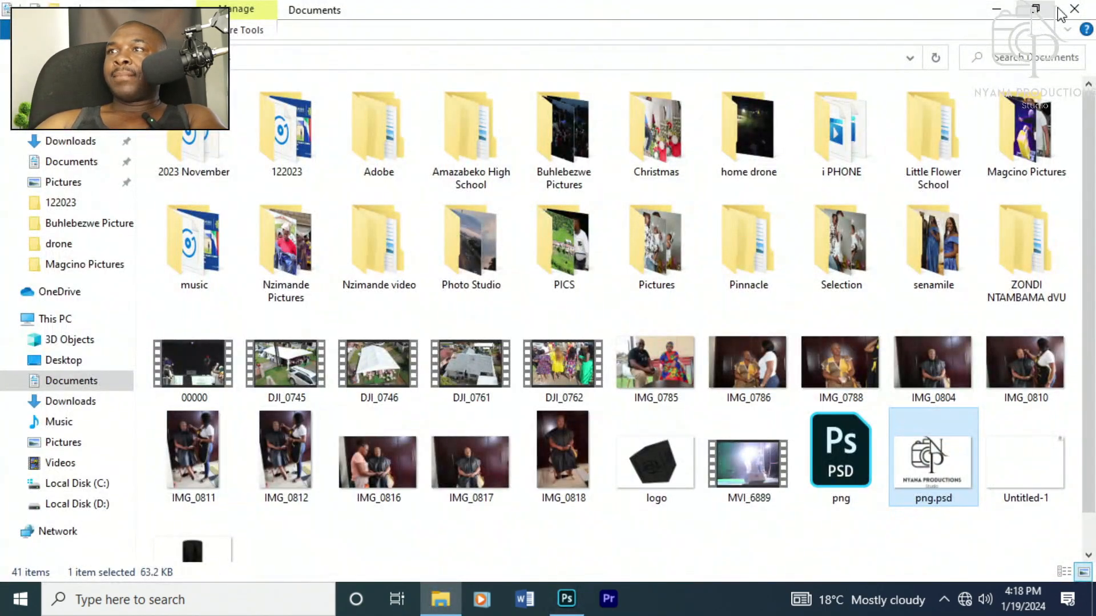
pyautogui.click(996, 9)
pyautogui.rightClick(388, 215)
pyautogui.click(410, 264)
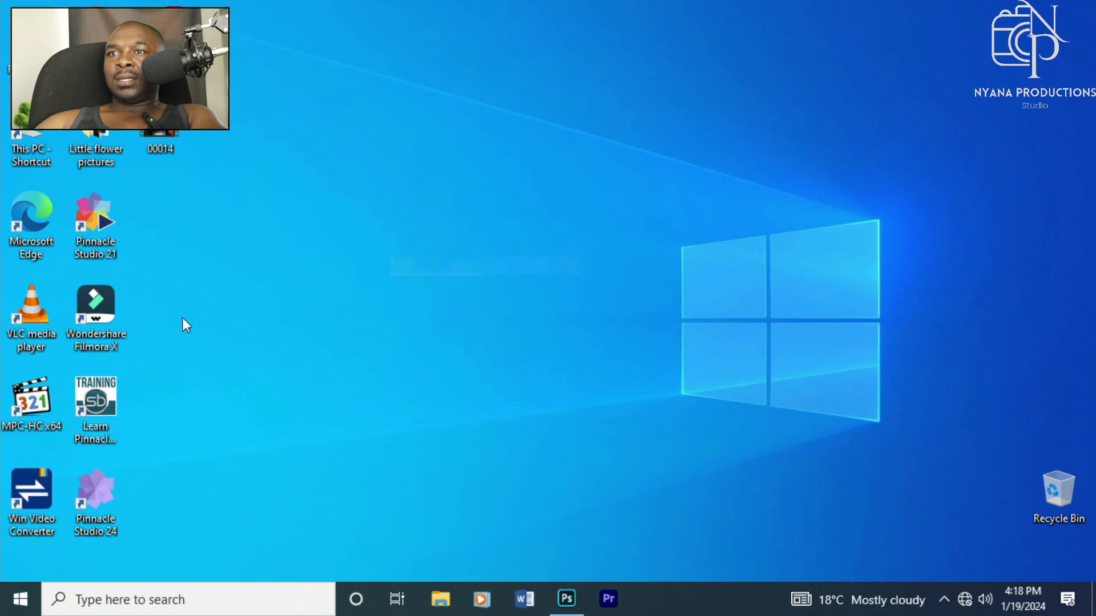
pyautogui.doubleClick(39, 144)
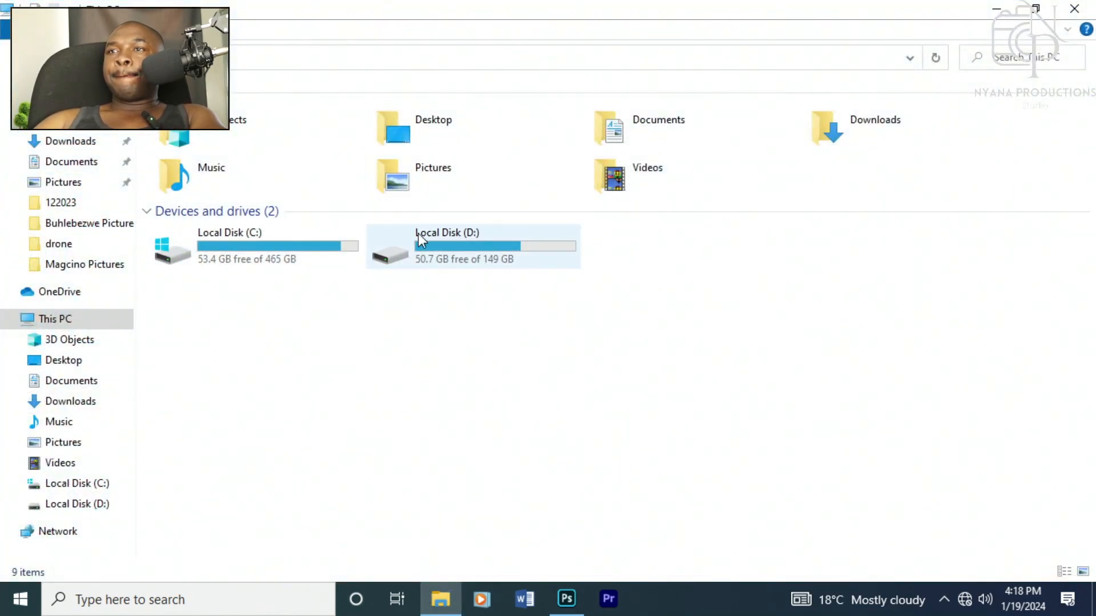
pyautogui.doubleClick(268, 247)
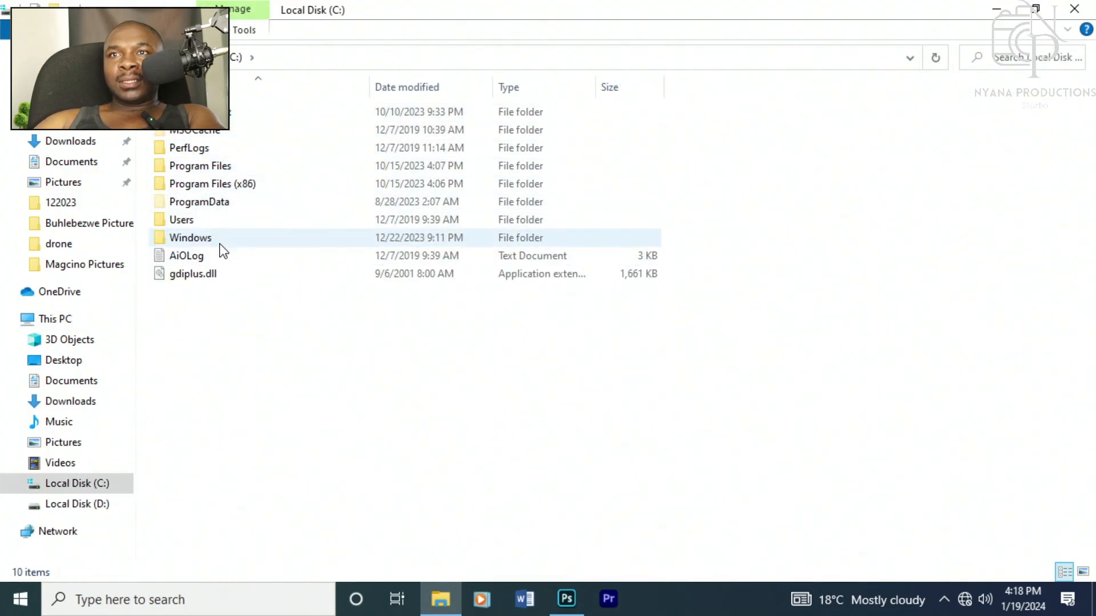
# Step: Browse through Users into the user's AppData, Local and Temp folders and scroll through its files
pyautogui.doubleClick(194, 223)
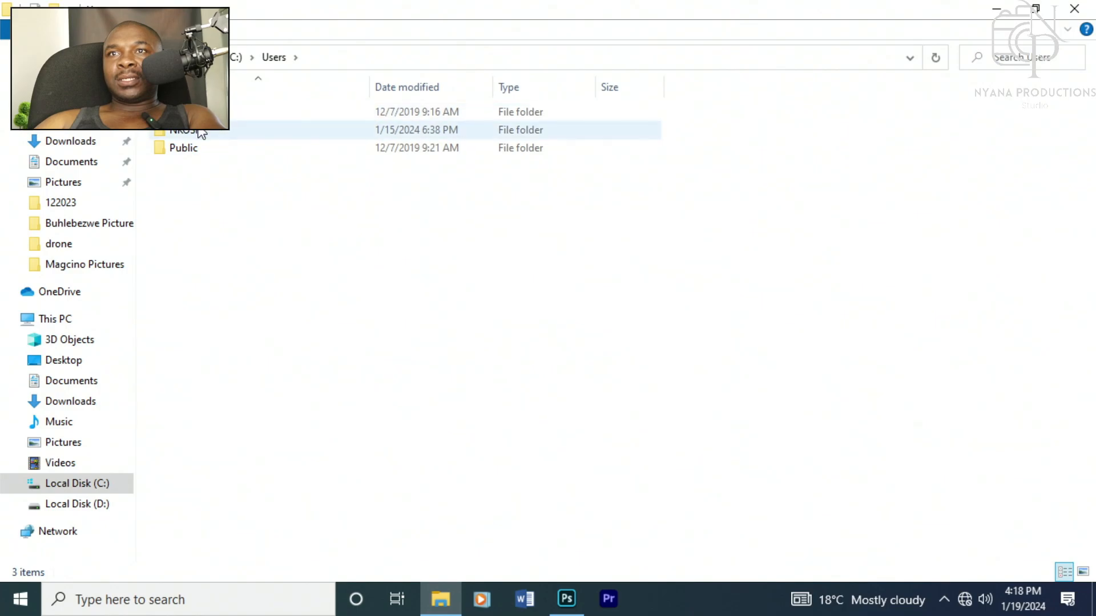
pyautogui.doubleClick(201, 130)
pyautogui.doubleClick(196, 133)
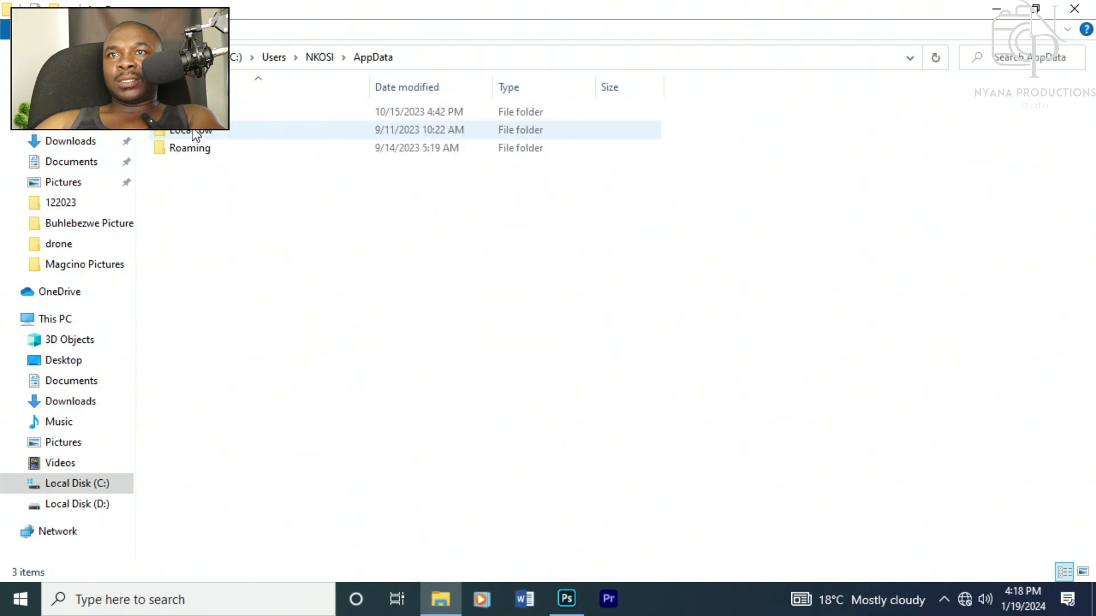
pyautogui.click(200, 112)
pyautogui.doubleClick(200, 112)
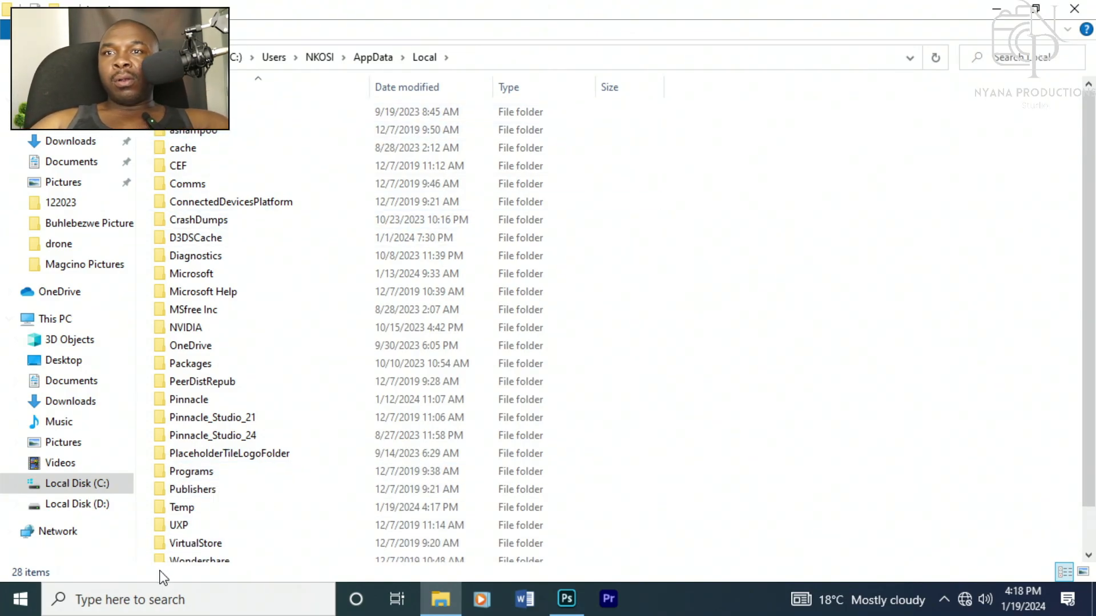
pyautogui.click(204, 513)
pyautogui.doubleClick(203, 513)
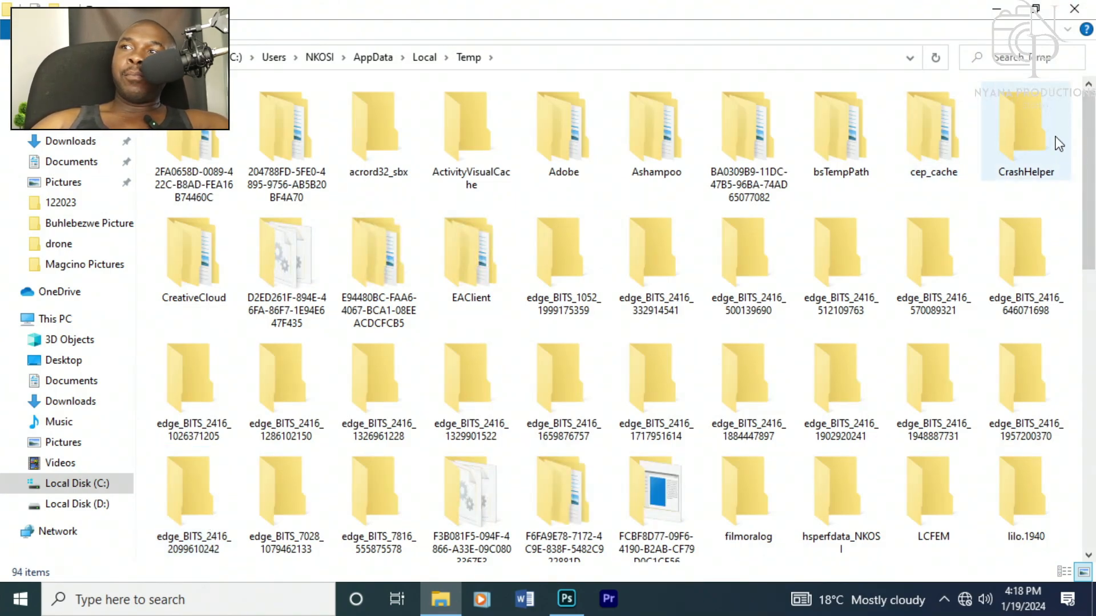
pyautogui.moveTo(1089, 154); pyautogui.dragTo(1092, 328)
# Step: Preview the exported logo and Cylinder images in the photo viewer, closing each afterwards
pyautogui.click(930, 387)
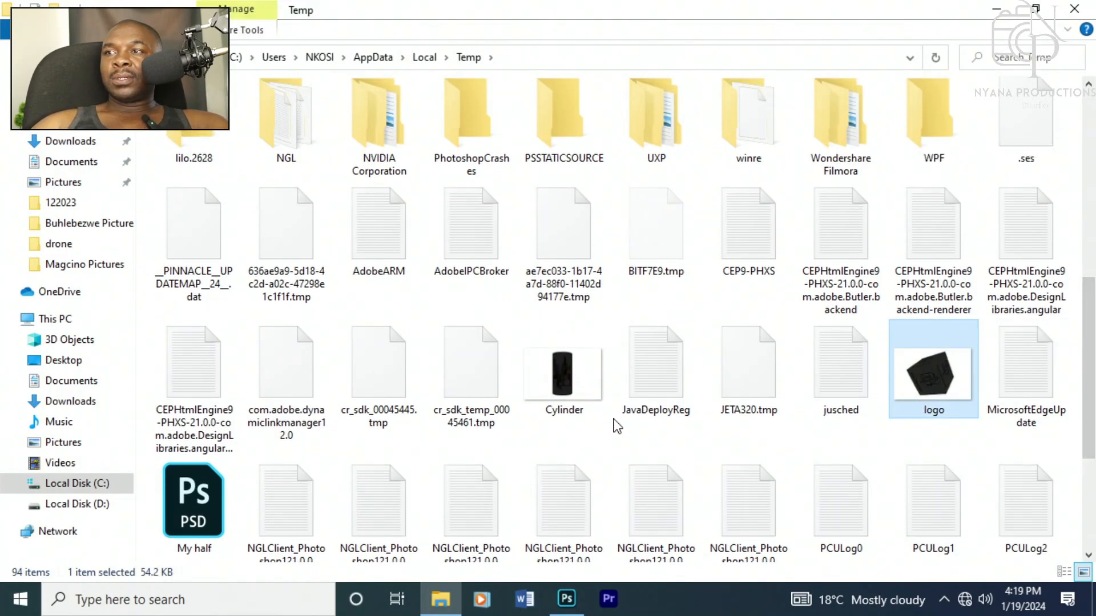
pyautogui.click(553, 370)
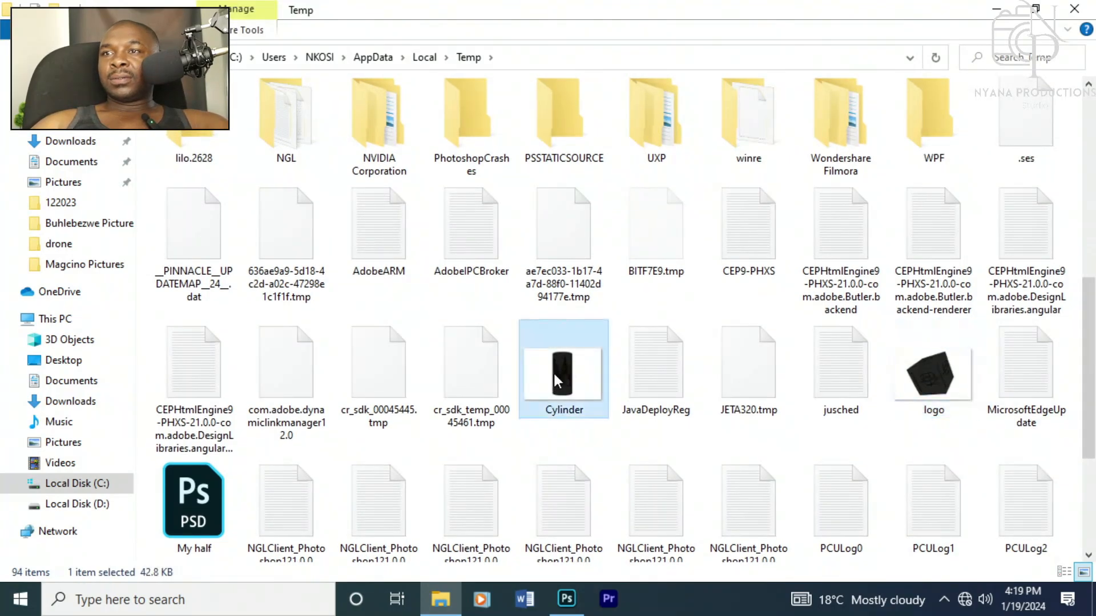
pyautogui.doubleClick(927, 381)
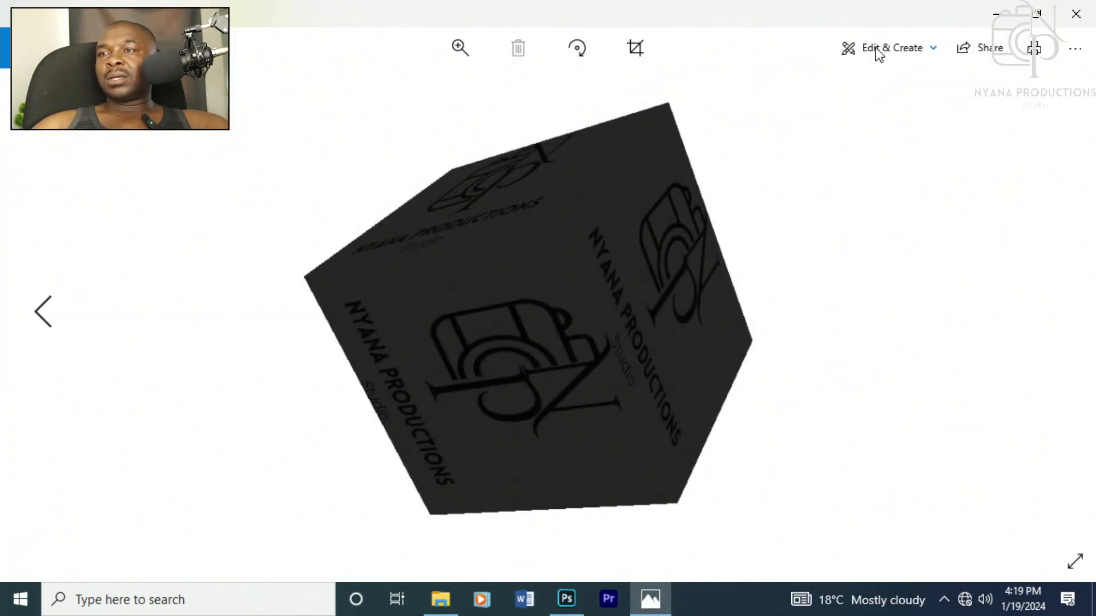
pyautogui.click(1076, 16)
pyautogui.doubleClick(582, 374)
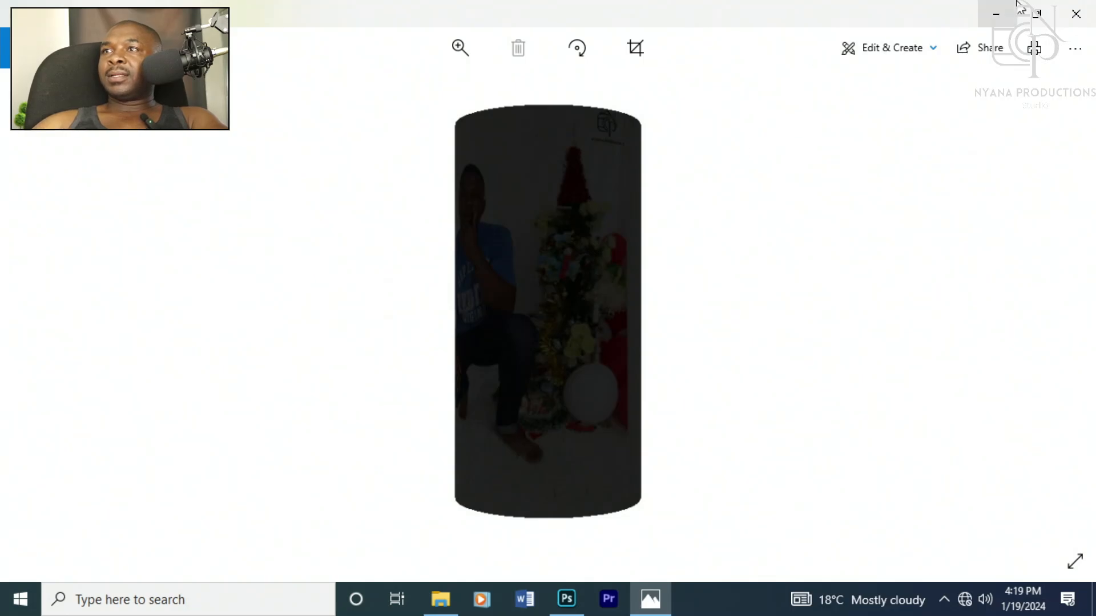
pyautogui.click(1076, 14)
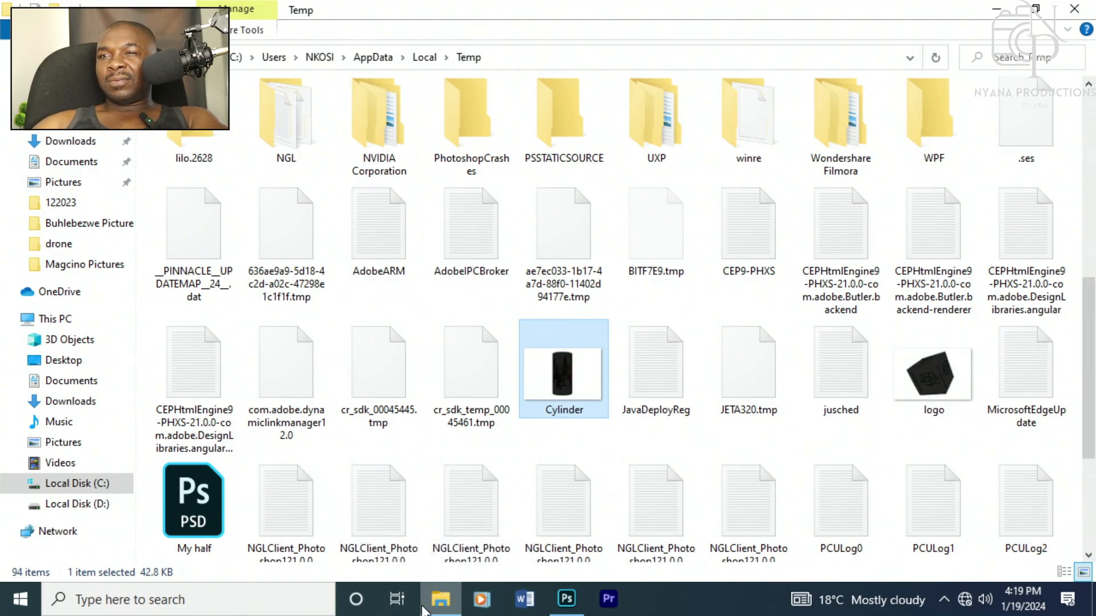
# Step: Switch back to Photoshop, opening and dismissing the New Document dialog
pyautogui.moveTo(425, 610)
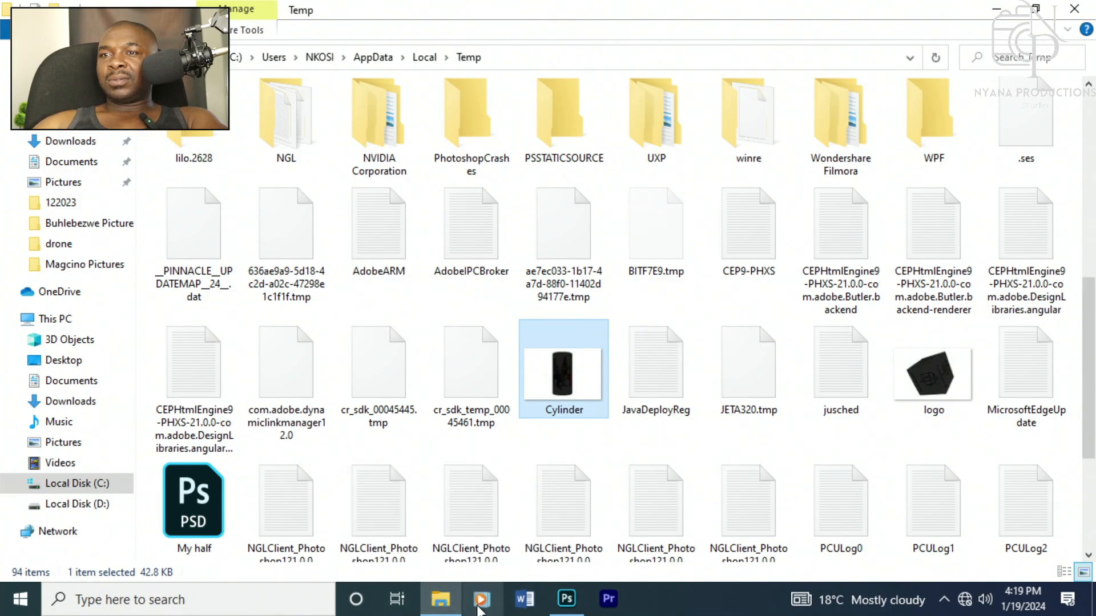
pyautogui.click(566, 599)
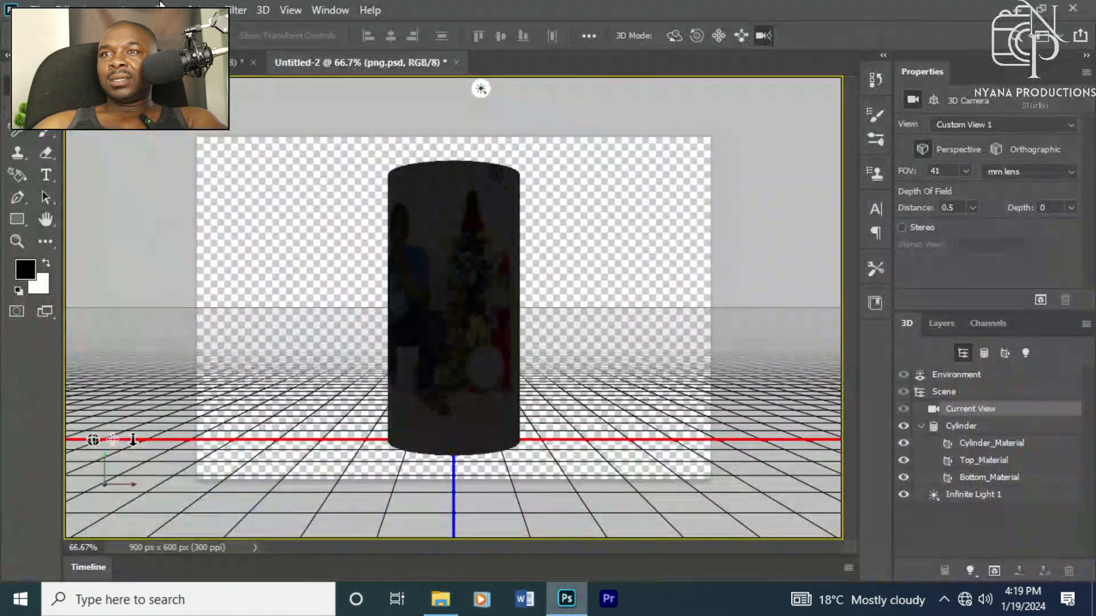
pyautogui.click(37, 10)
pyautogui.click(46, 25)
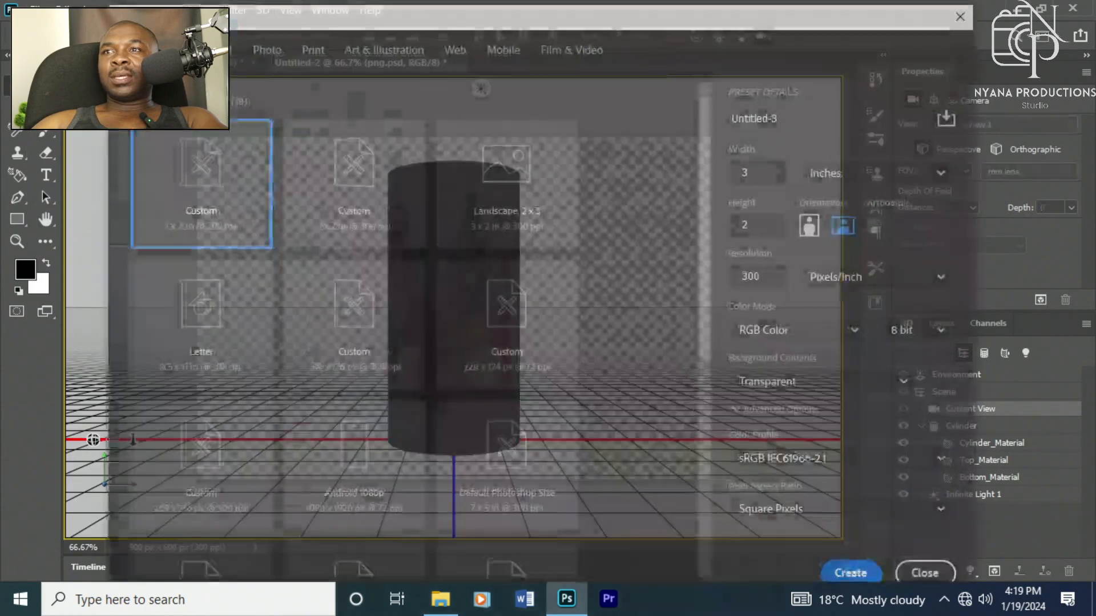
pyautogui.press('Escape')
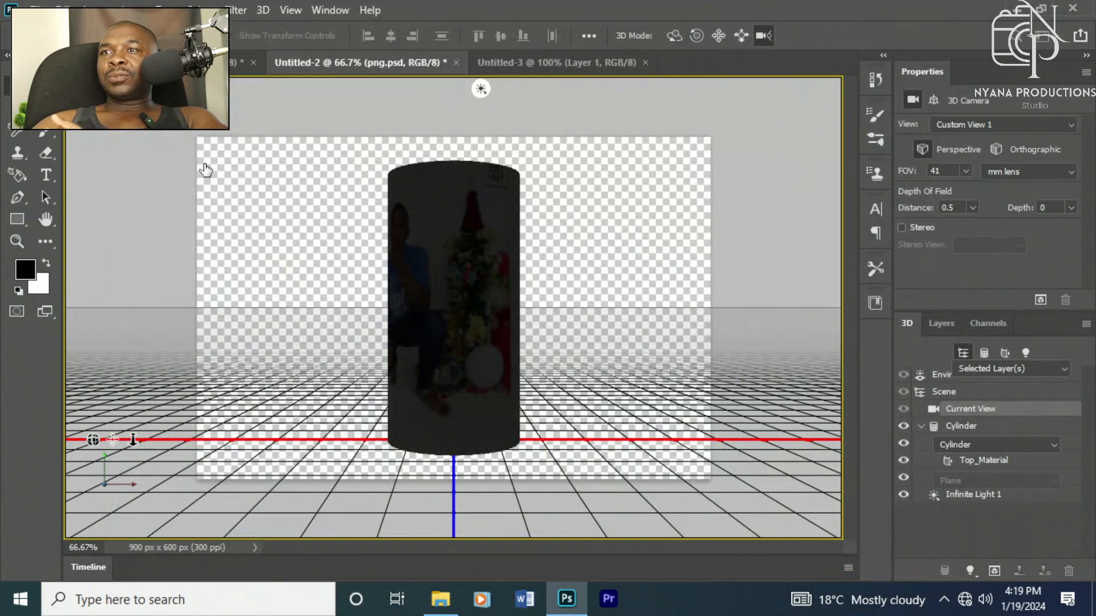
# Step: Switch to the Untitled-3 document and view its layer blend mode options
pyautogui.hotkey('ctrl', 'Tab')
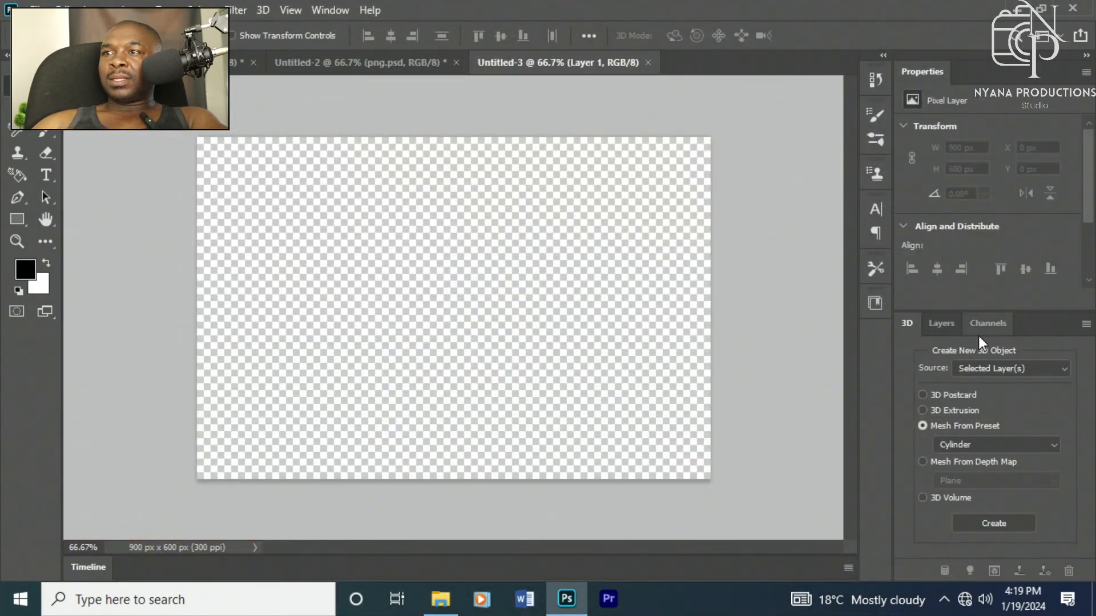
pyautogui.click(948, 332)
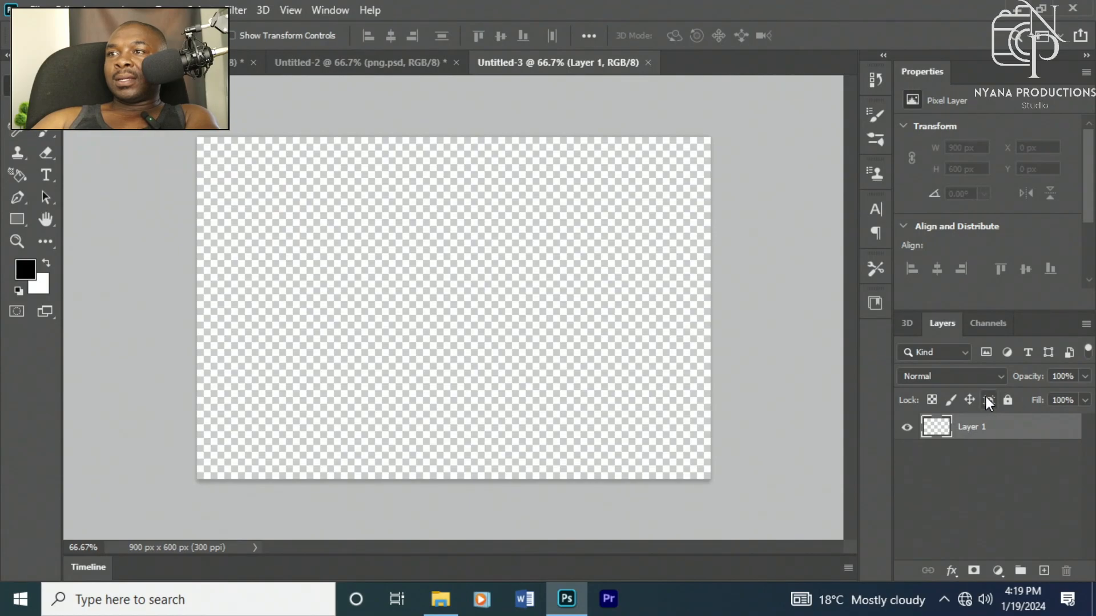
pyautogui.click(995, 377)
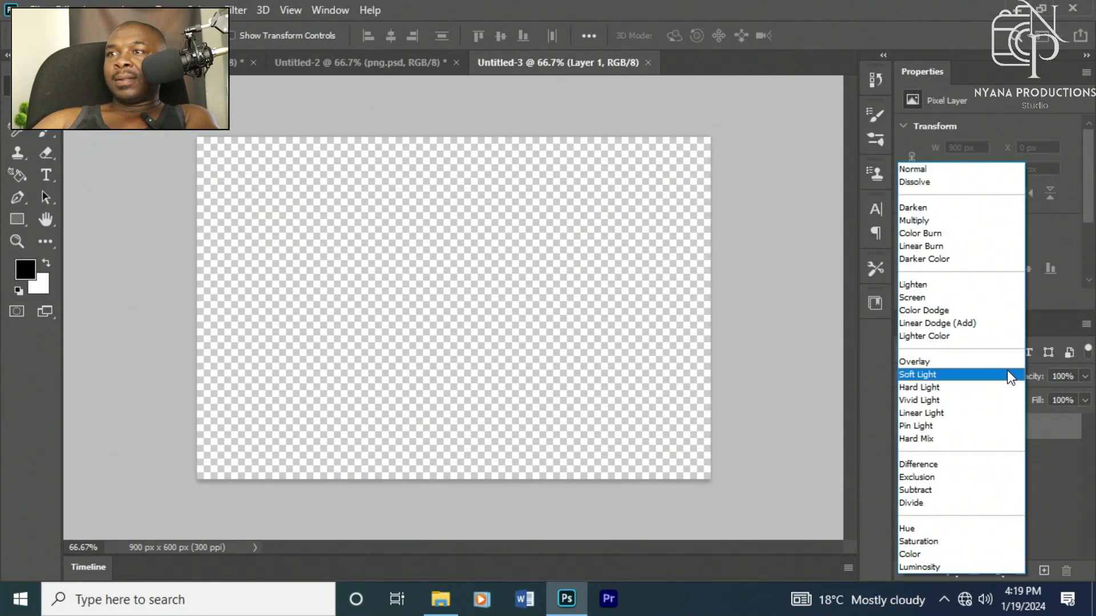
pyautogui.click(925, 167)
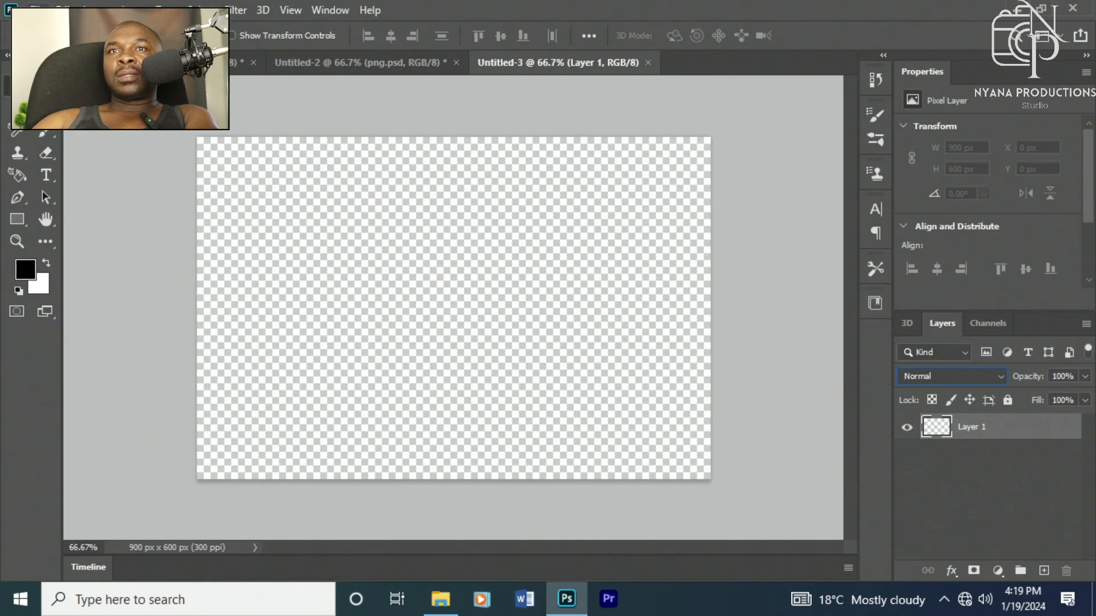
# Step: Create a new 3 x 2 inch, 300 ppi document with a custom red #ff4e4e background
pyautogui.click(38, 9)
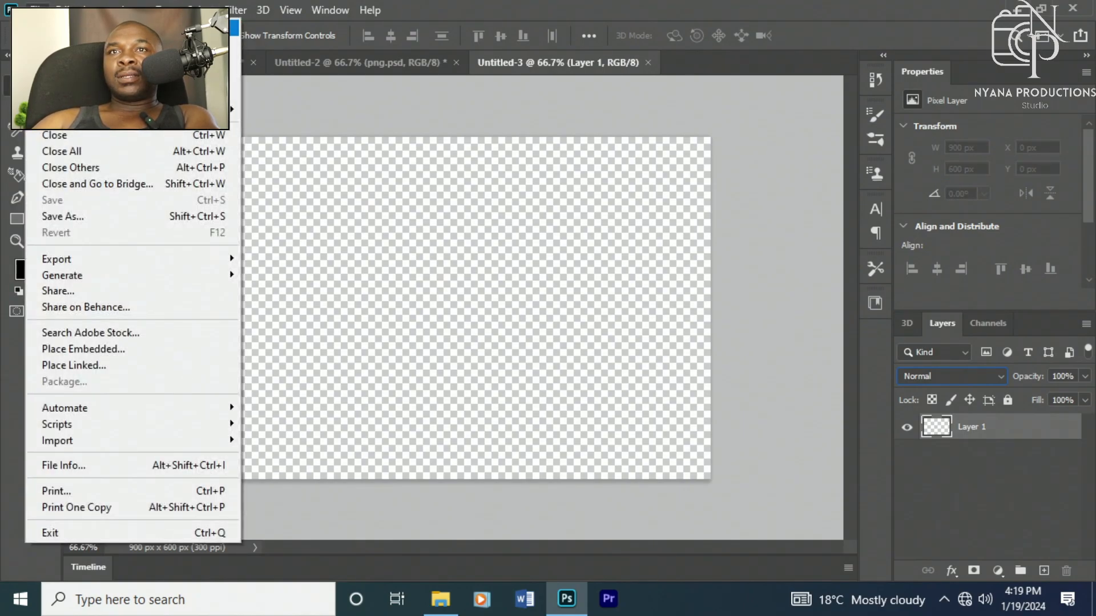
pyautogui.click(55, 27)
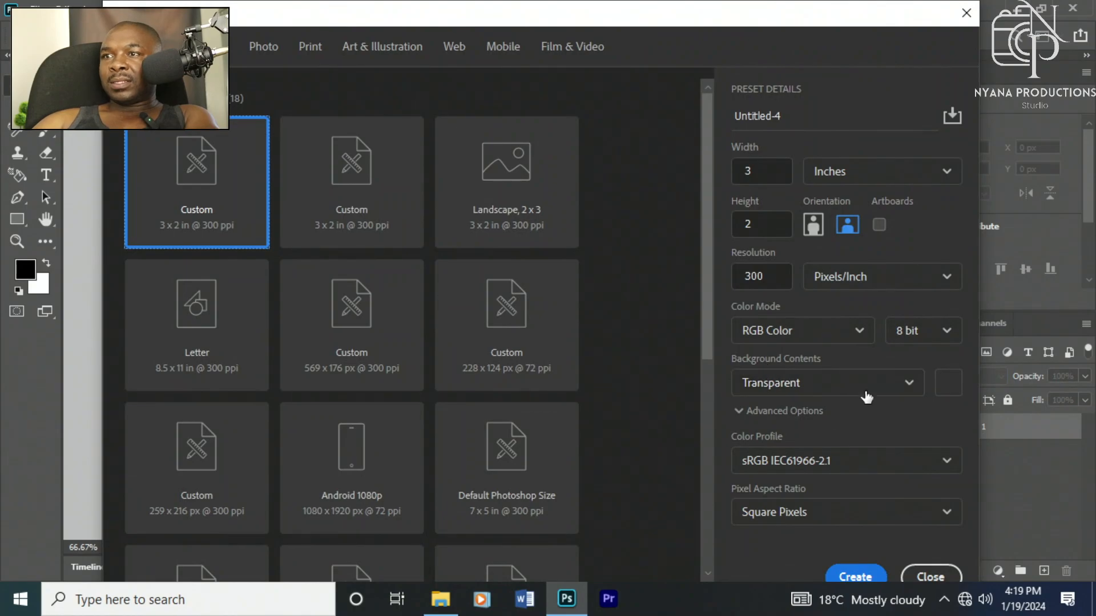
pyautogui.click(909, 382)
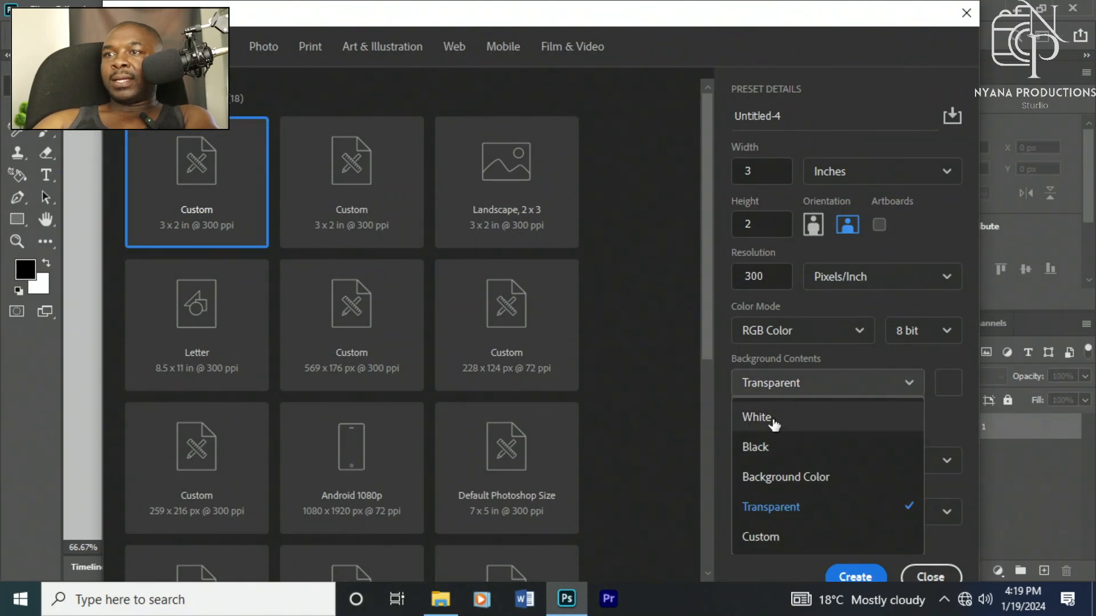
pyautogui.click(766, 538)
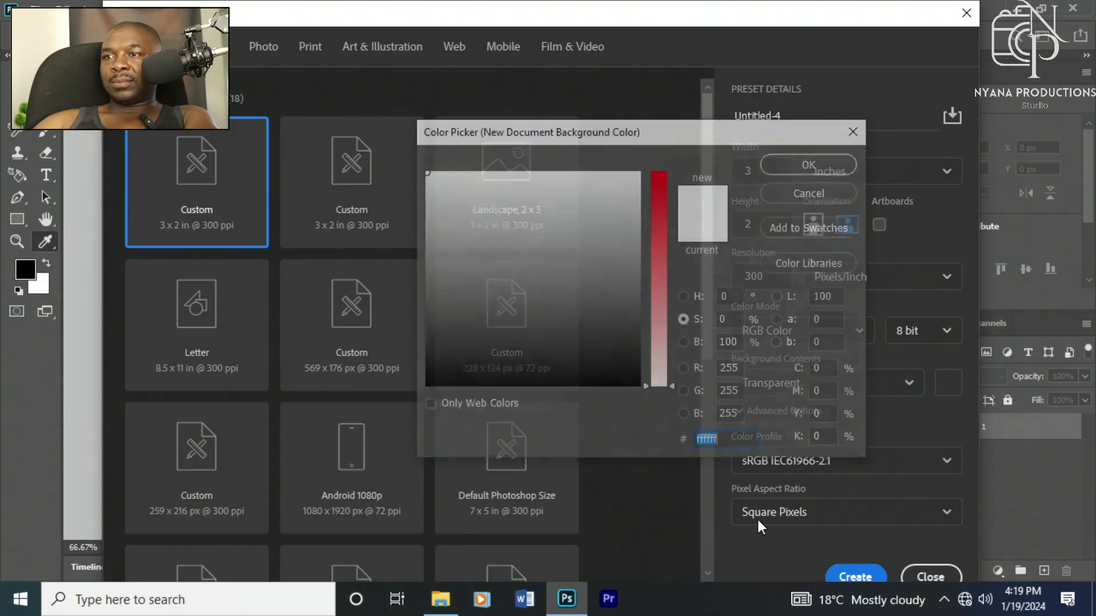
pyautogui.moveTo(666, 265); pyautogui.dragTo(666, 236)
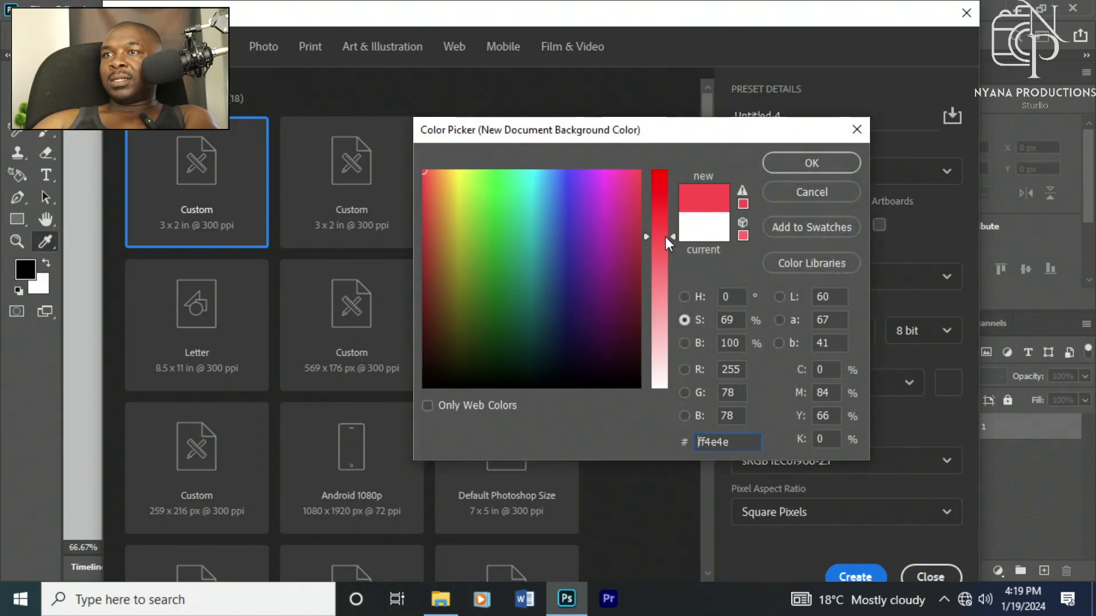
pyautogui.click(783, 160)
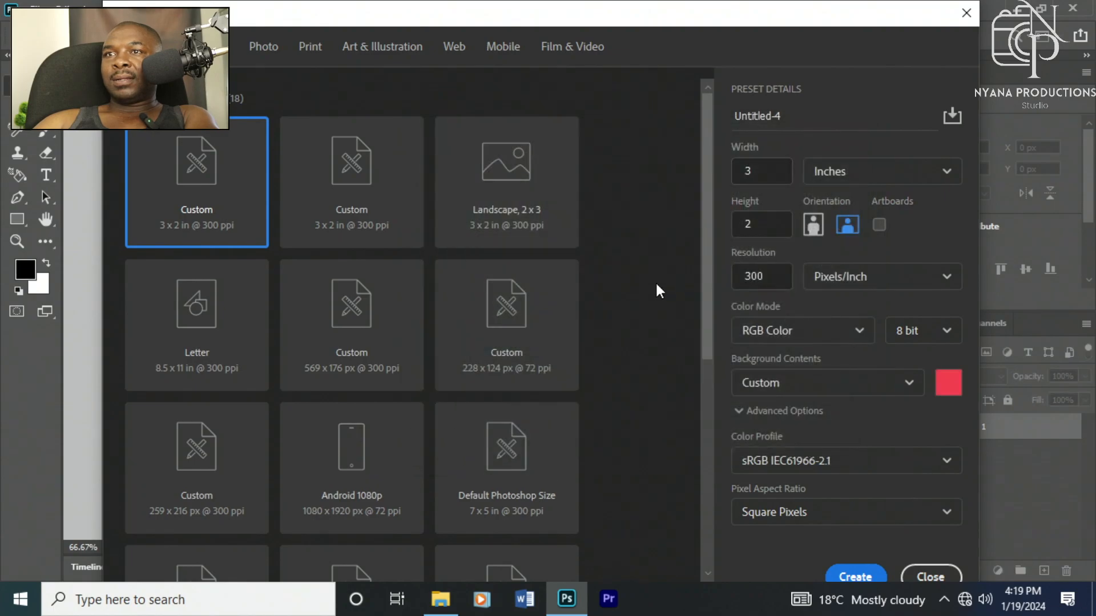
pyautogui.click(861, 577)
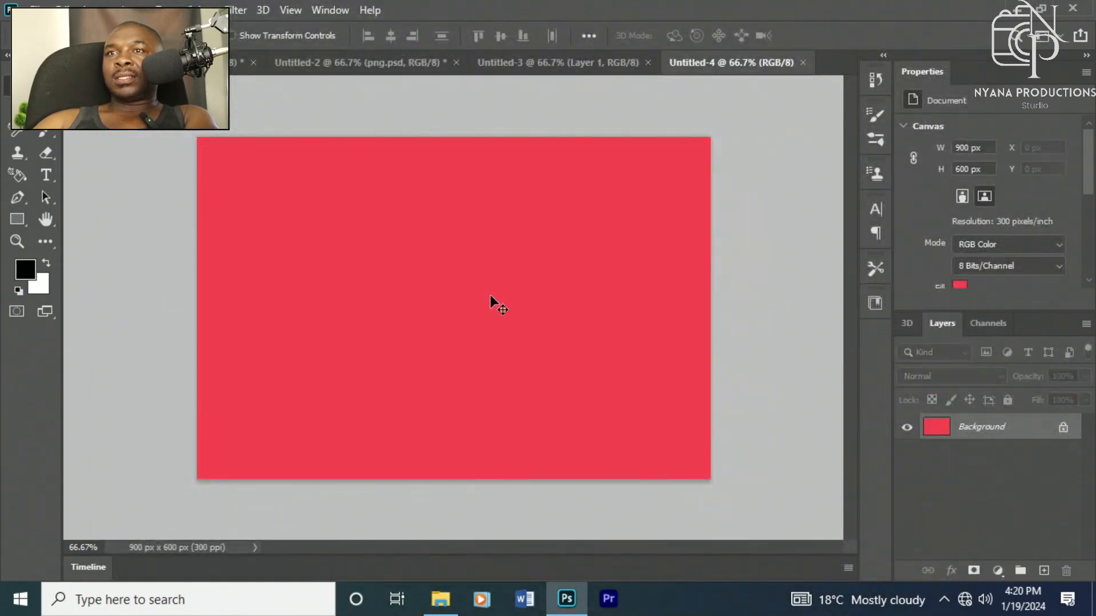
# Step: Place the exported Cylinder image into the new document by dragging it from the Temp folder
pyautogui.click(439, 600)
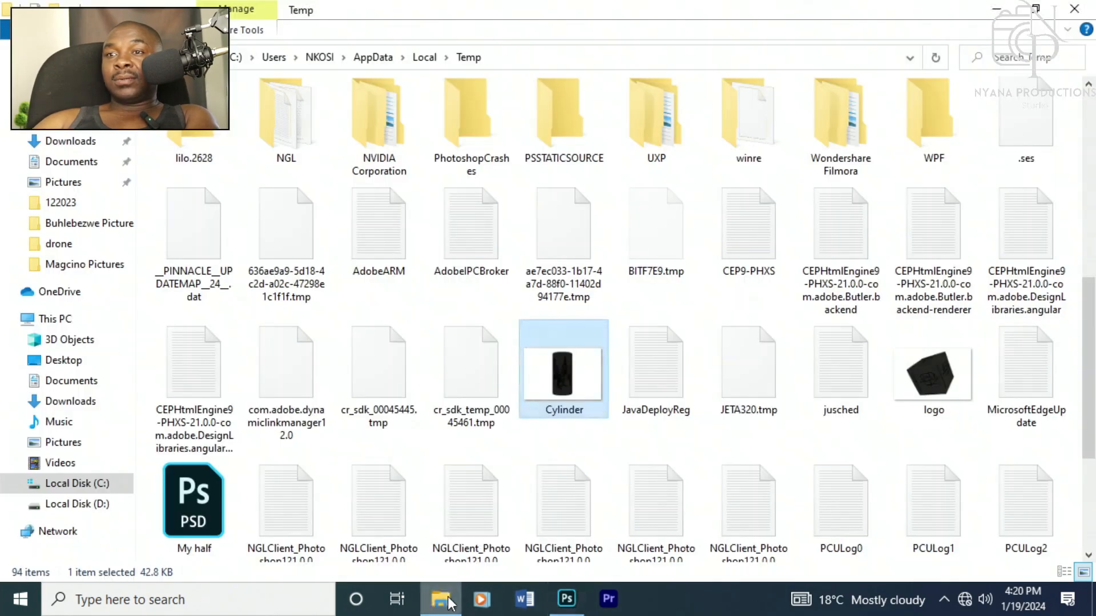
pyautogui.moveTo(587, 606); pyautogui.dragTo(461, 350)
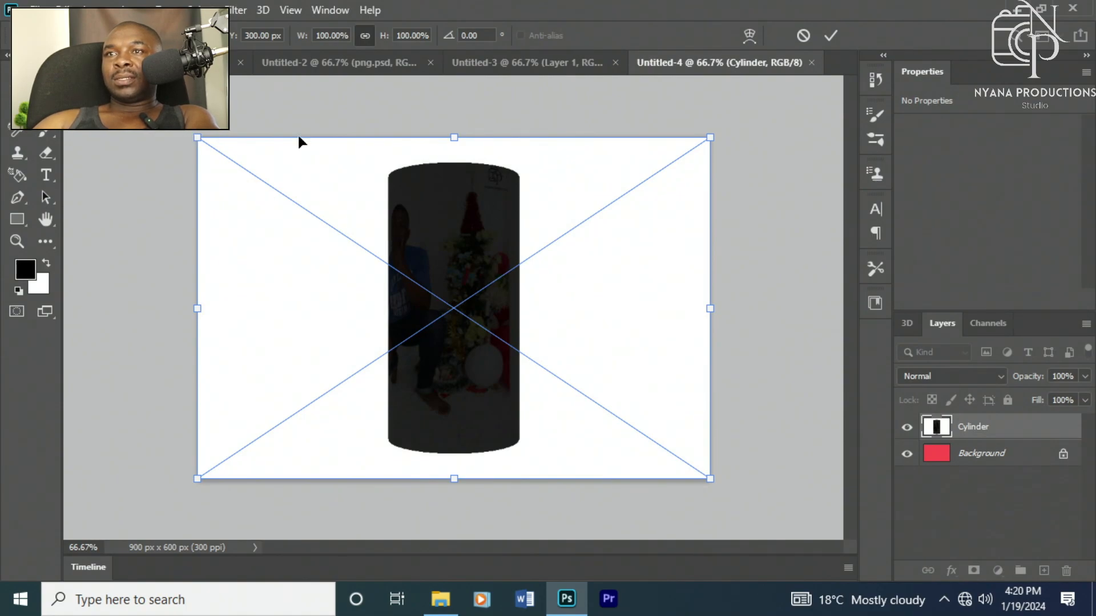
# Step: Try adjusting the Cylinder layer's fill and opacity sliders
pyautogui.click(1084, 401)
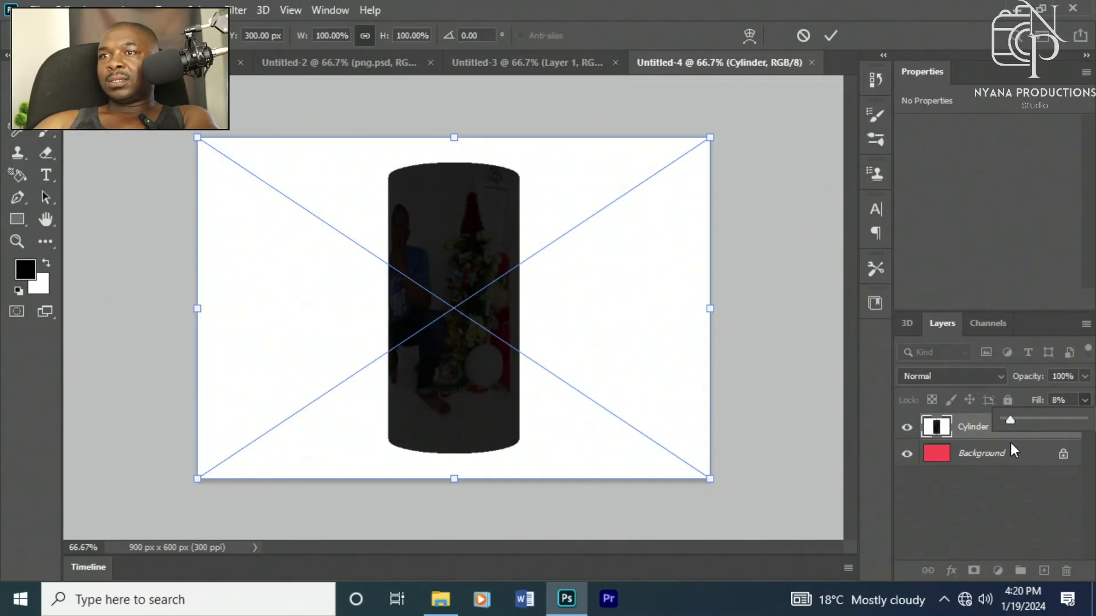
pyautogui.moveTo(1011, 445); pyautogui.dragTo(1093, 427)
pyautogui.click(1084, 377)
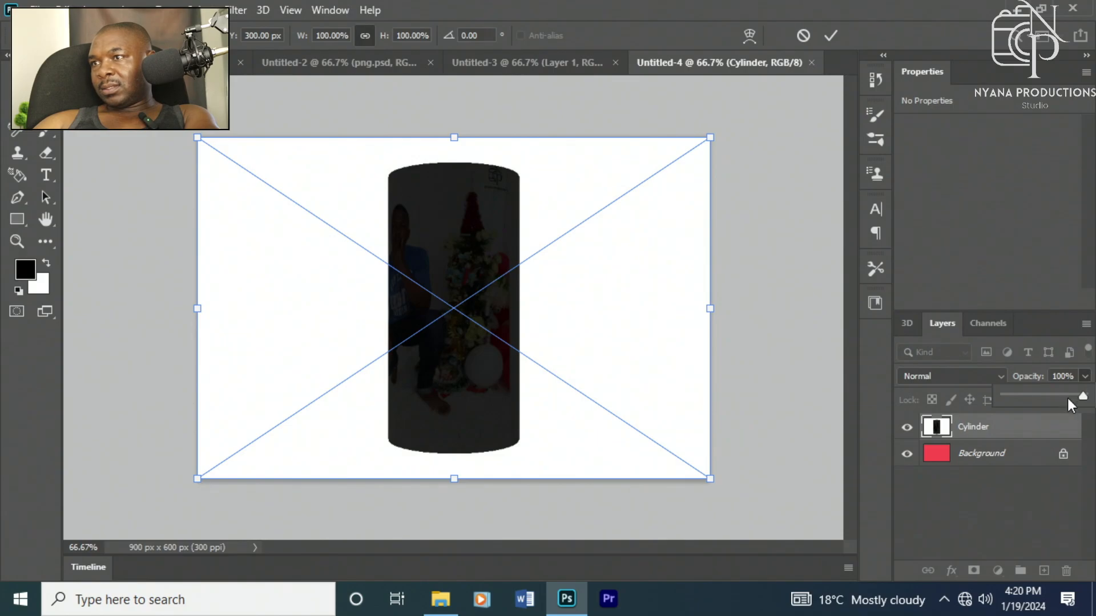
pyautogui.moveTo(1039, 413); pyautogui.dragTo(1093, 399)
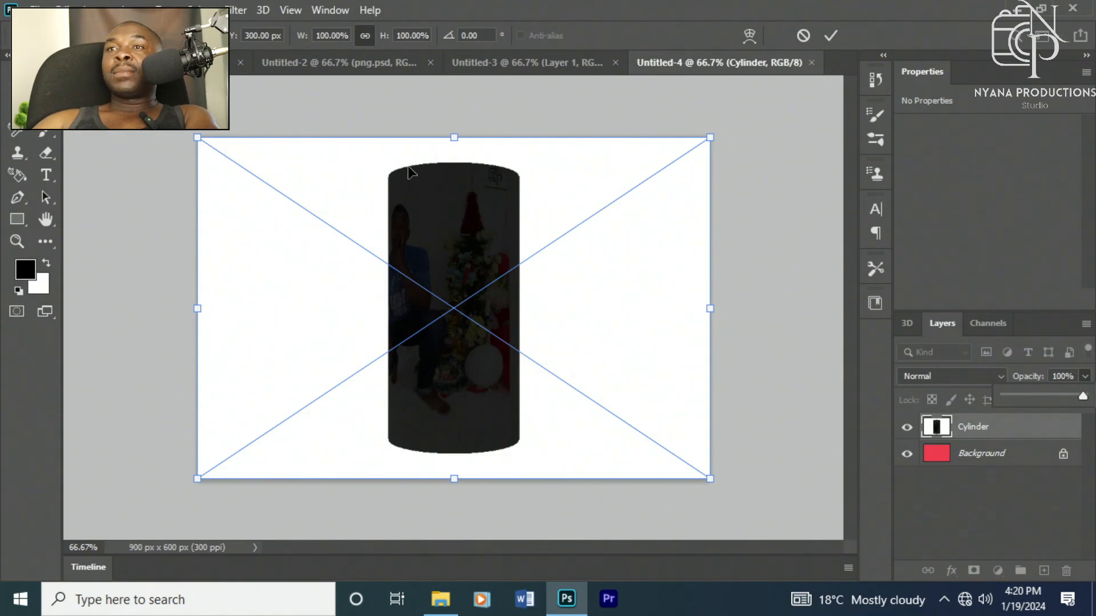
# Step: Move and resize the placed Cylinder image to fill the canvas, about 101% scale, and commit the transform
pyautogui.moveTo(293, 200); pyautogui.dragTo(323, 239)
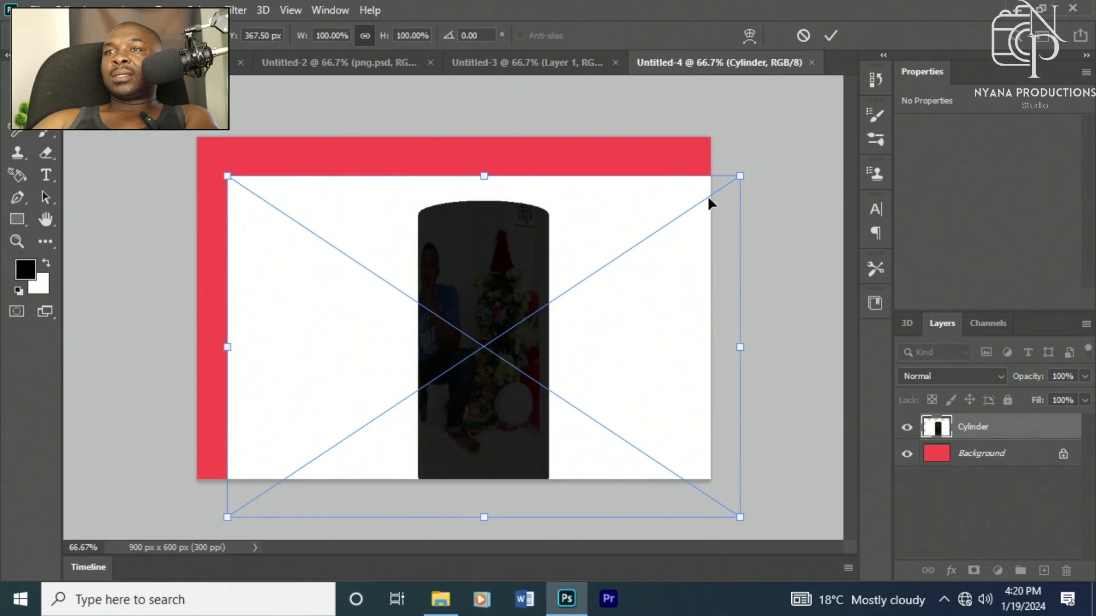
pyautogui.moveTo(740, 176)
pyautogui.mouseDown()
pyautogui.moveTo(656, 225)
pyautogui.moveTo(727, 183)
pyautogui.mouseUp()
pyautogui.moveTo(474, 238); pyautogui.dragTo(456, 199)
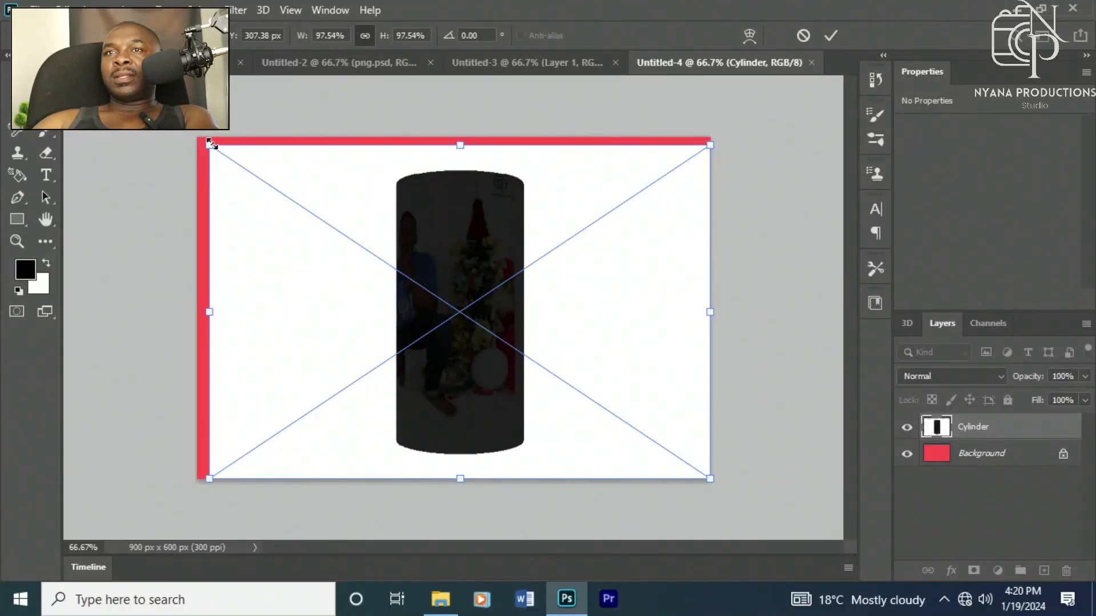
pyautogui.moveTo(210, 142); pyautogui.dragTo(192, 134)
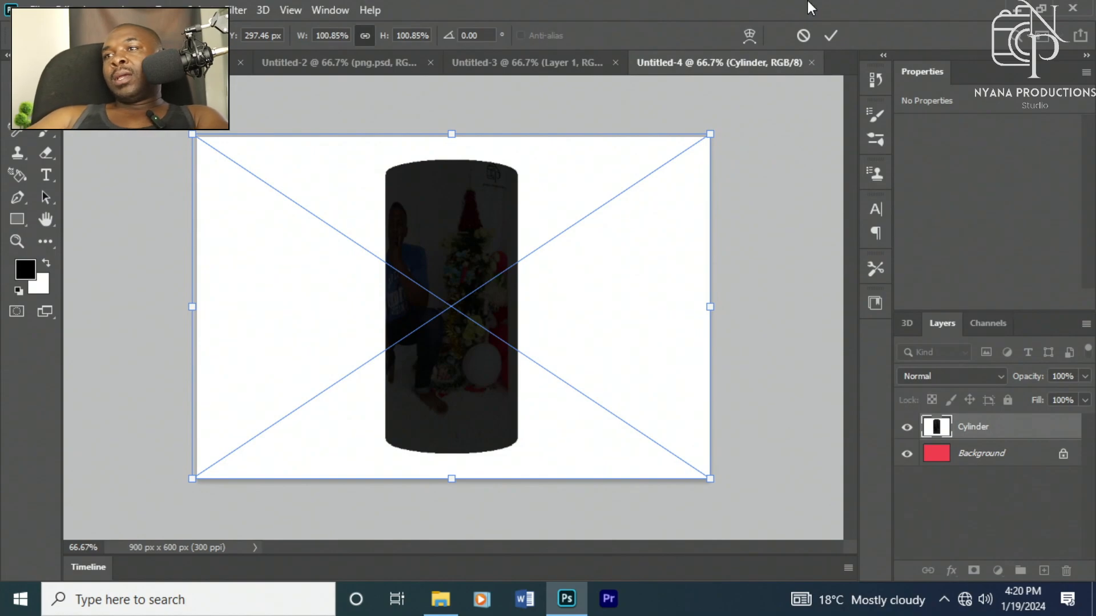
pyautogui.click(967, 474)
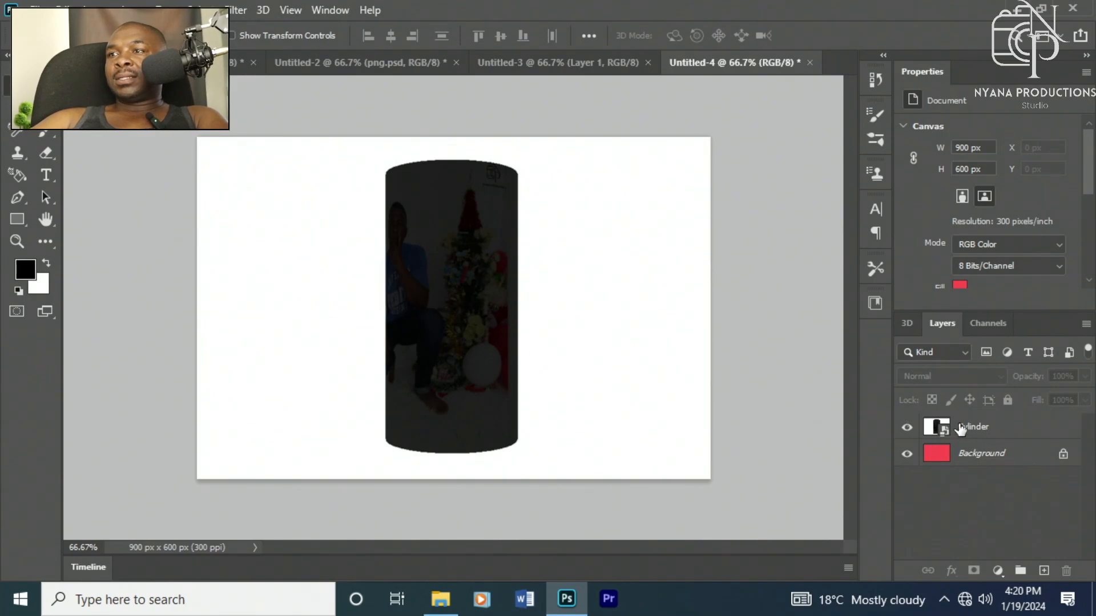
# Step: Open the Cylinder layer's blending options and set the This Layer Blend If white point to 110 to drop out the white
pyautogui.click(982, 424)
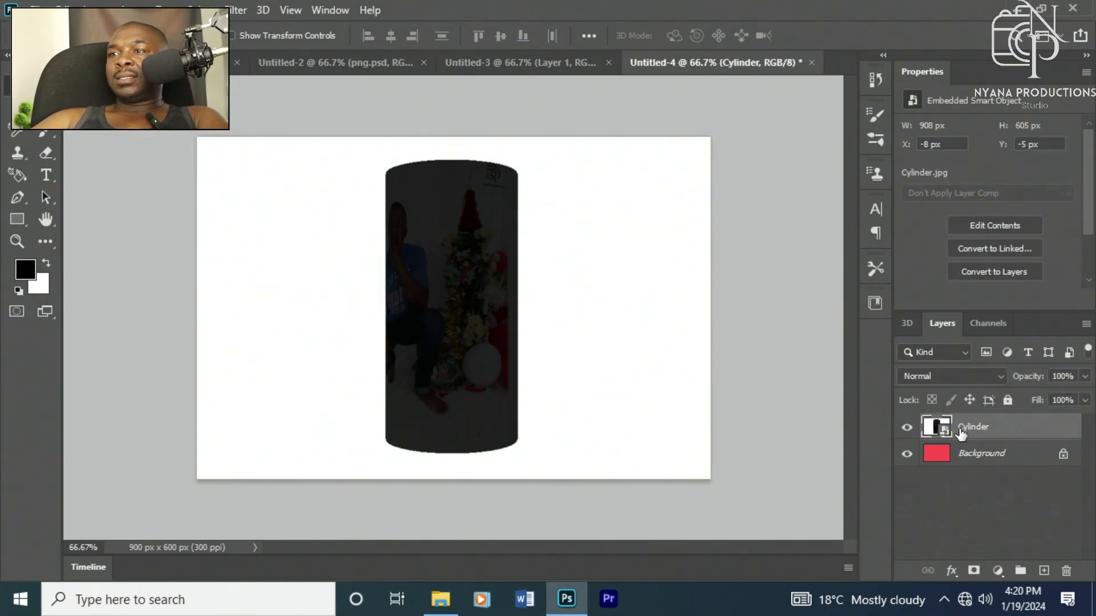
pyautogui.rightClick(968, 429)
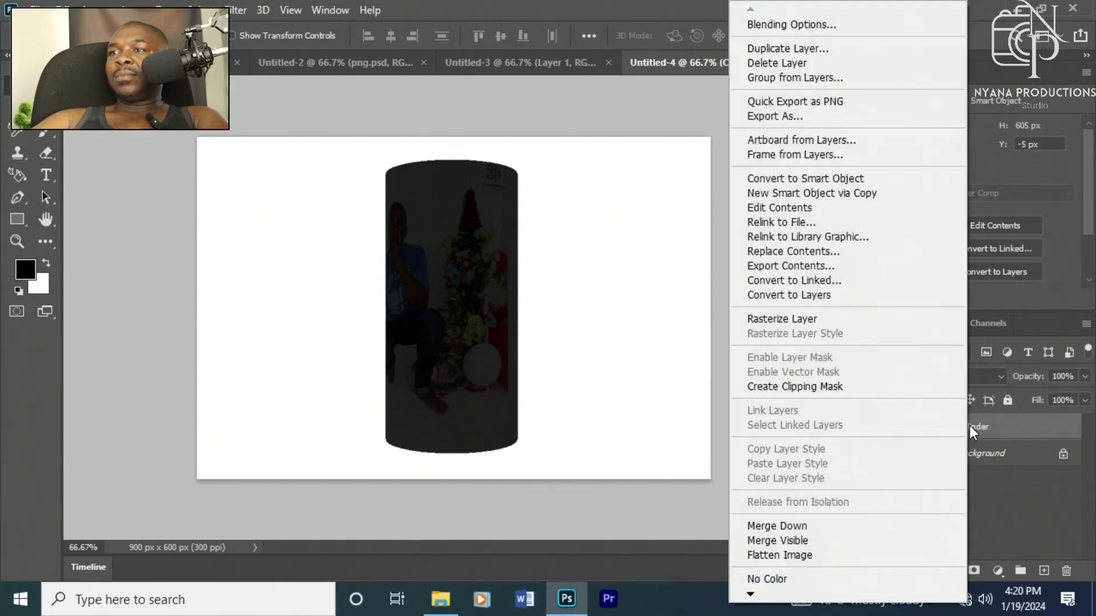
pyautogui.click(766, 24)
pyautogui.moveTo(391, 166); pyautogui.dragTo(424, 333)
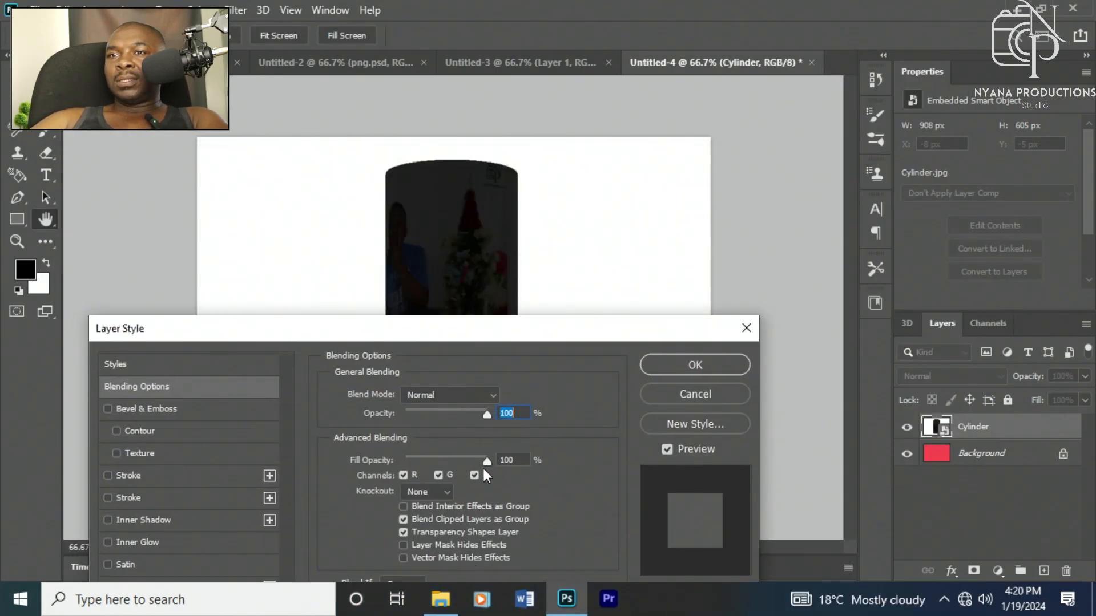
pyautogui.moveTo(486, 461); pyautogui.dragTo(512, 455)
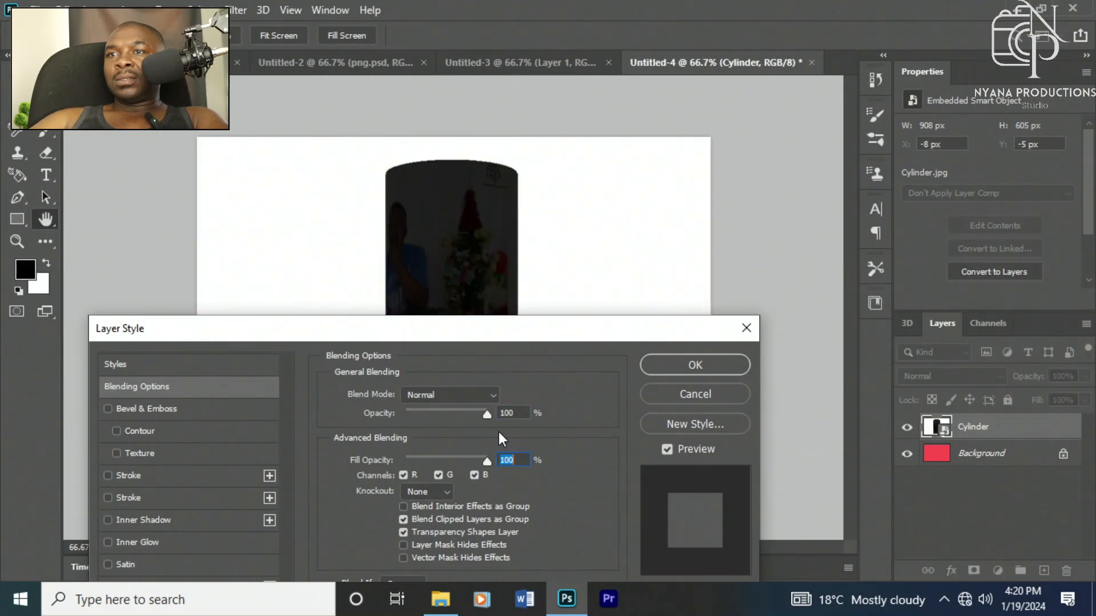
pyautogui.moveTo(485, 410)
pyautogui.mouseDown()
pyautogui.moveTo(466, 412)
pyautogui.moveTo(500, 416)
pyautogui.mouseUp()
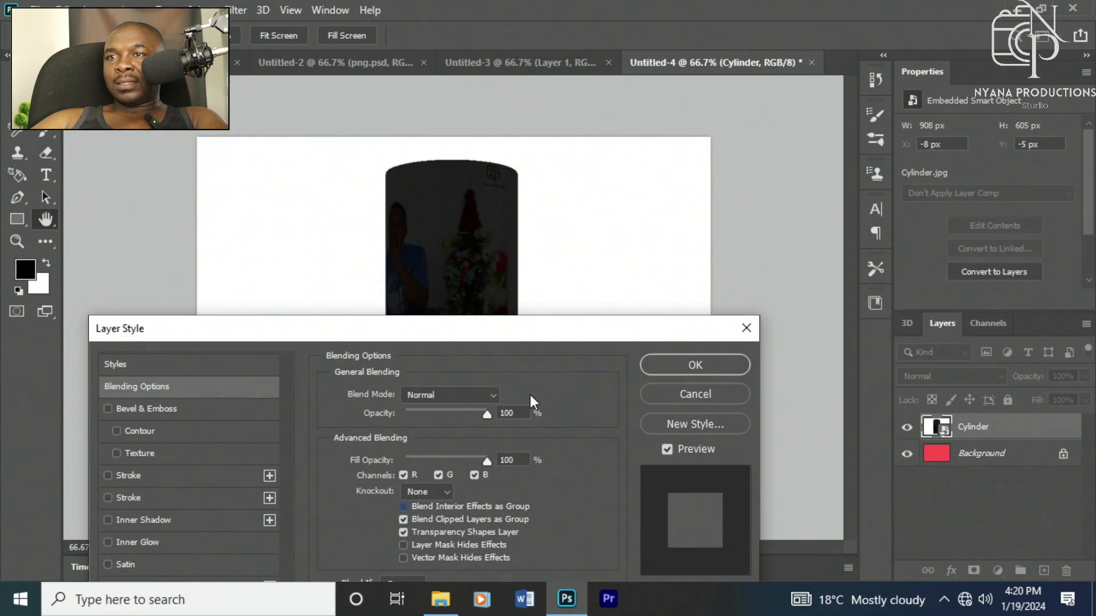
pyautogui.moveTo(535, 335); pyautogui.dragTo(966, 79)
pyautogui.moveTo(976, 373)
pyautogui.mouseDown()
pyautogui.moveTo(916, 374)
pyautogui.moveTo(994, 370)
pyautogui.moveTo(960, 371)
pyautogui.mouseUp()
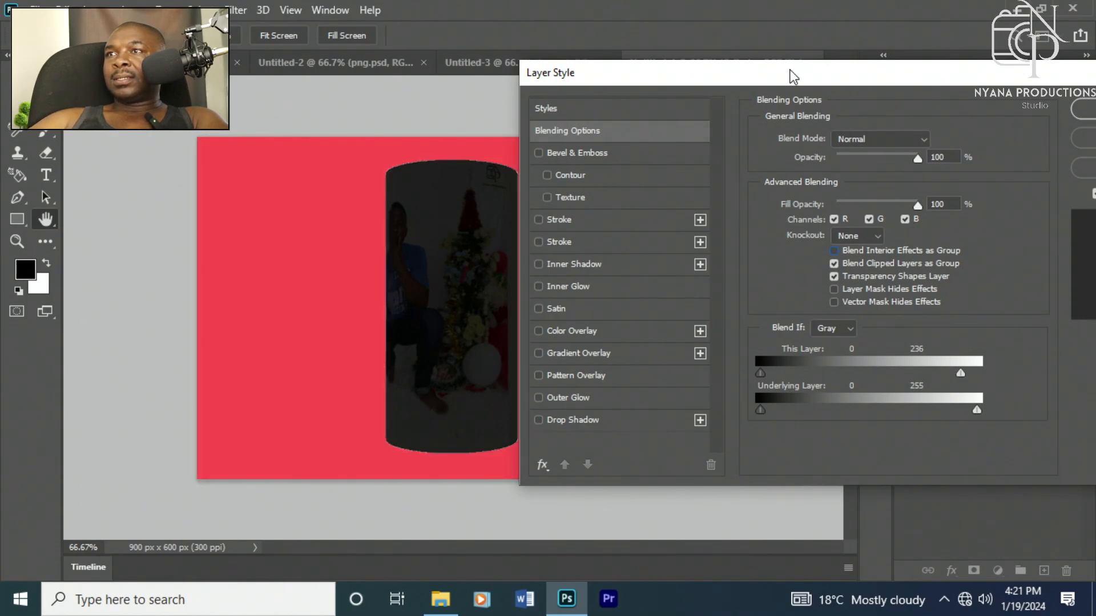
pyautogui.moveTo(788, 74); pyautogui.dragTo(608, 98)
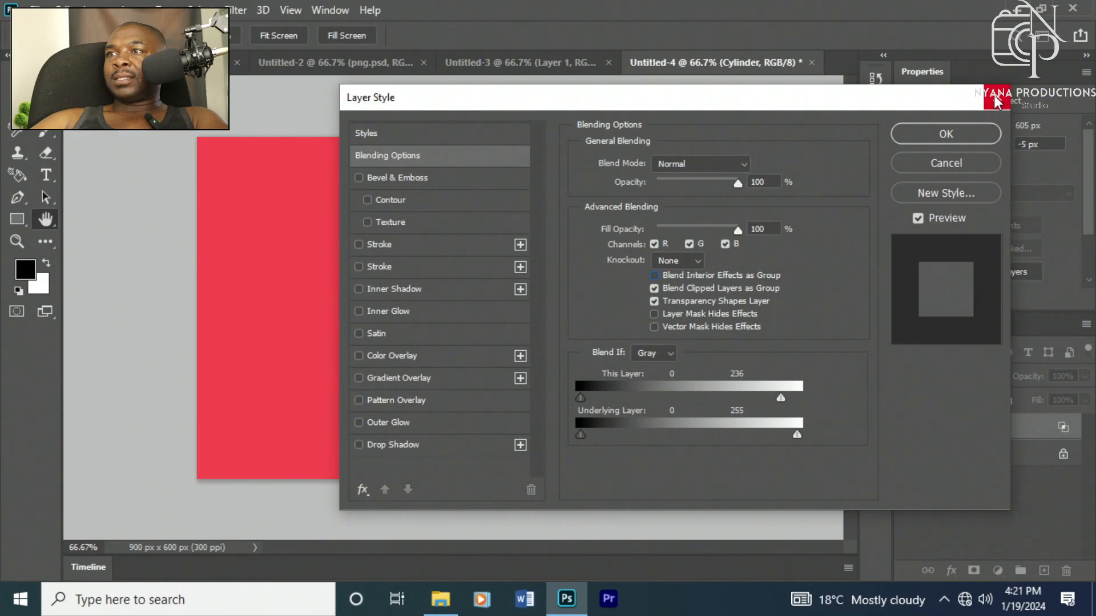
pyautogui.moveTo(851, 109); pyautogui.dragTo(1045, 67)
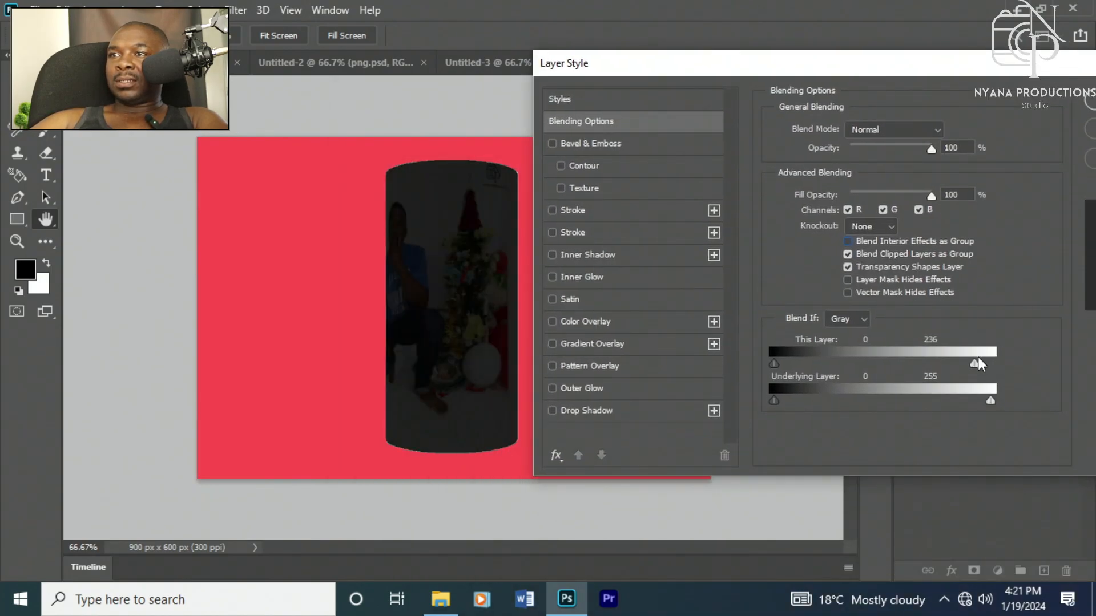
pyautogui.moveTo(987, 358); pyautogui.dragTo(862, 380)
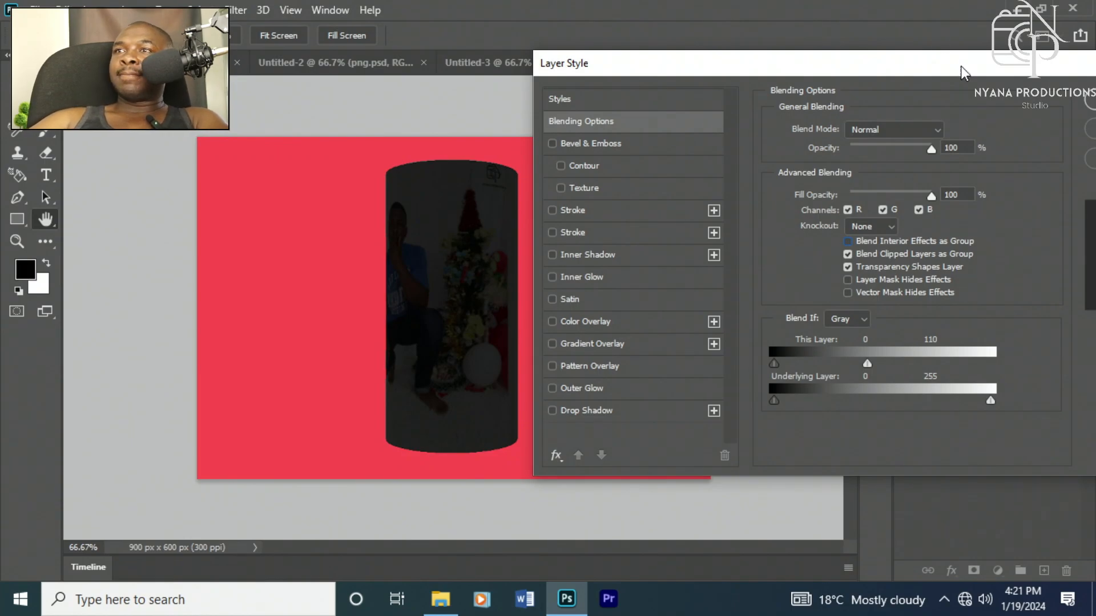
pyautogui.moveTo(963, 73); pyautogui.dragTo(804, 101)
pyautogui.click(973, 133)
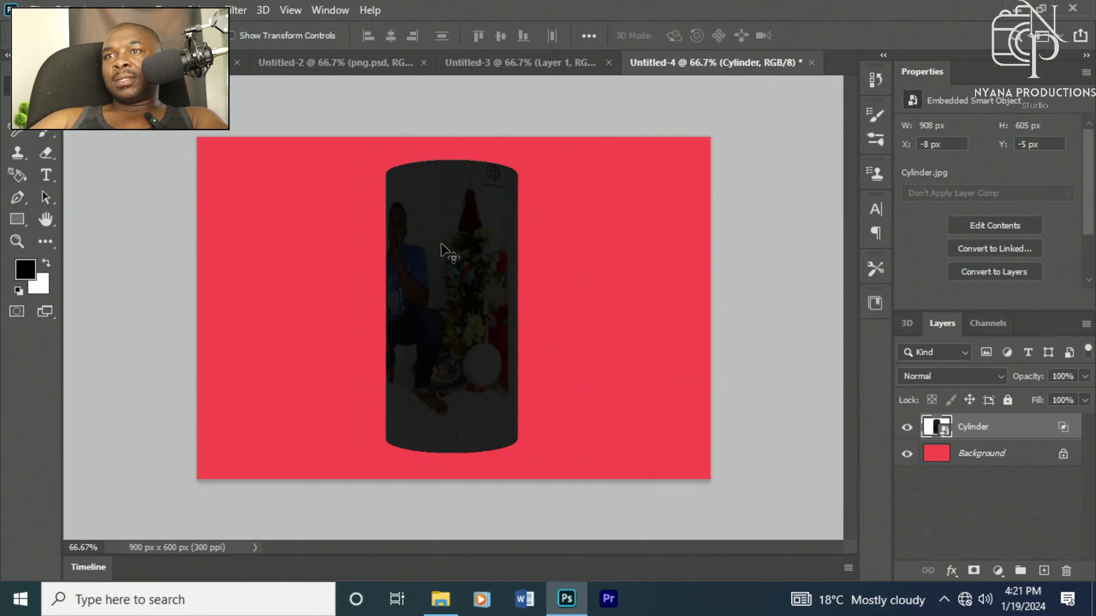
# Step: Open the Cylinder smart object's contents for editing and try to move its locked Background layer
pyautogui.rightClick(450, 271)
pyautogui.click(475, 363)
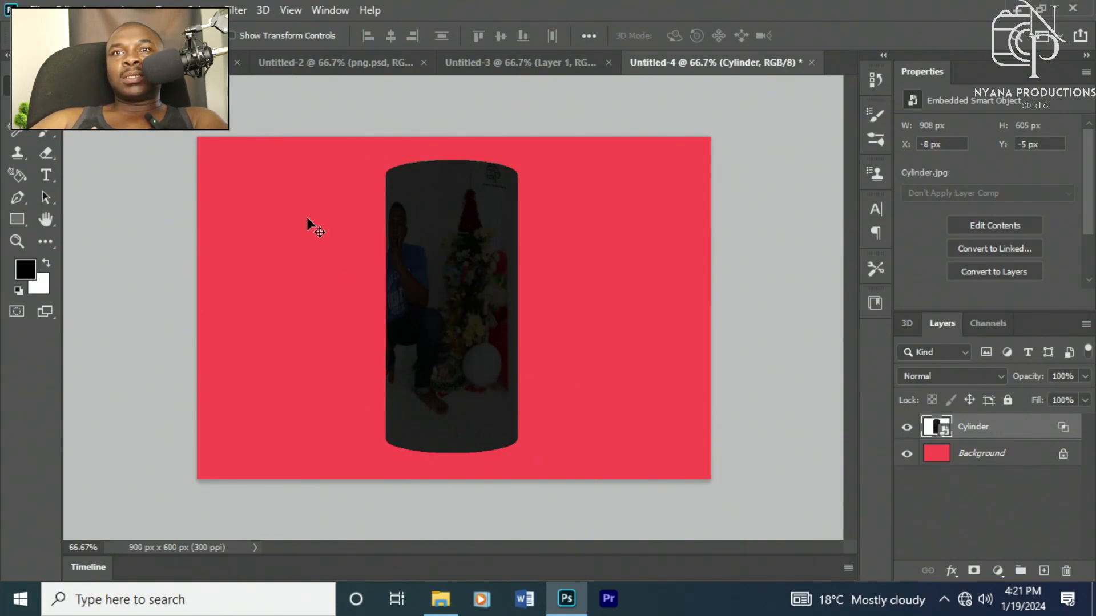
pyautogui.click(968, 454)
pyautogui.click(948, 425)
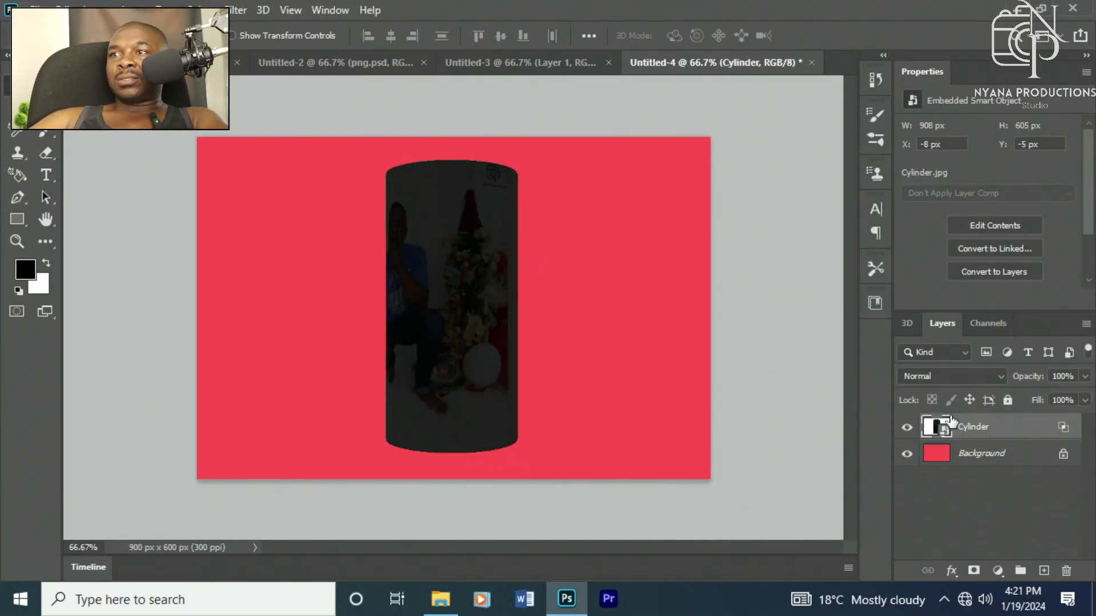
pyautogui.click(968, 225)
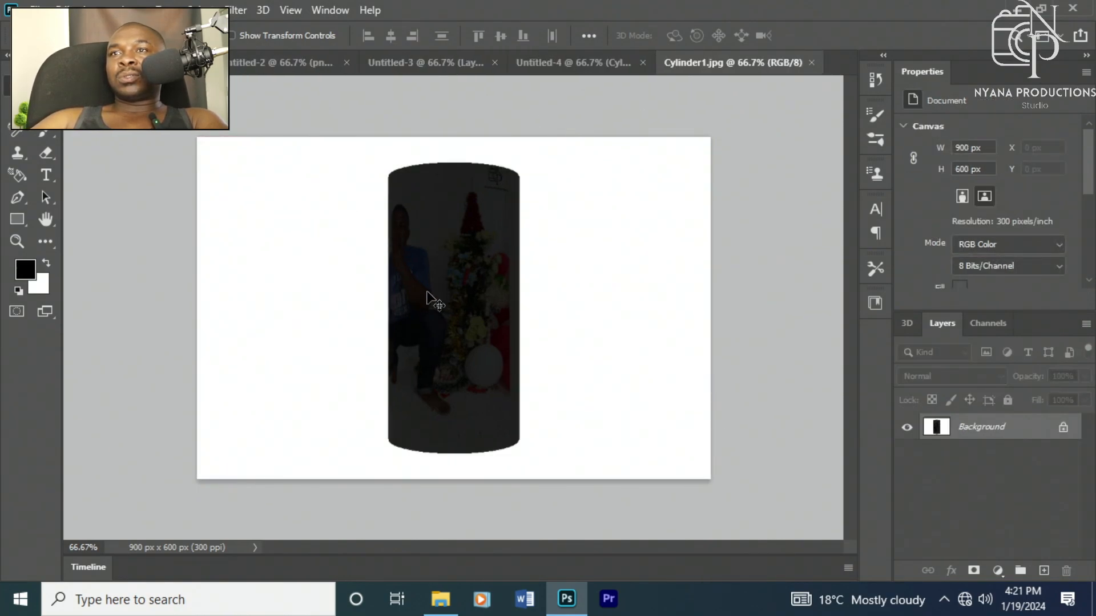
pyautogui.moveTo(431, 279); pyautogui.dragTo(508, 293)
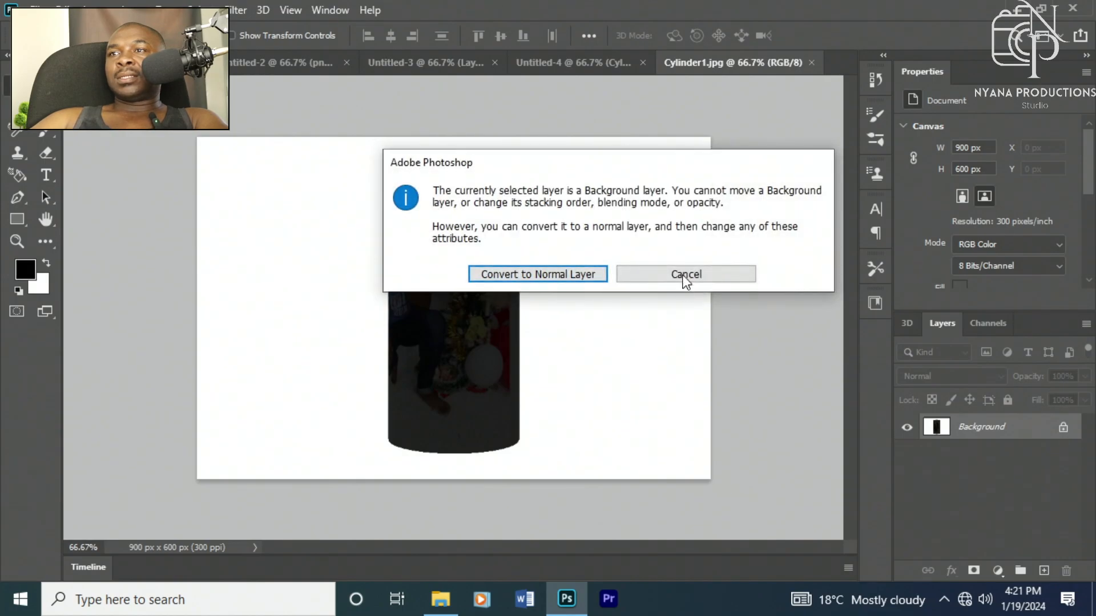
pyautogui.click(687, 277)
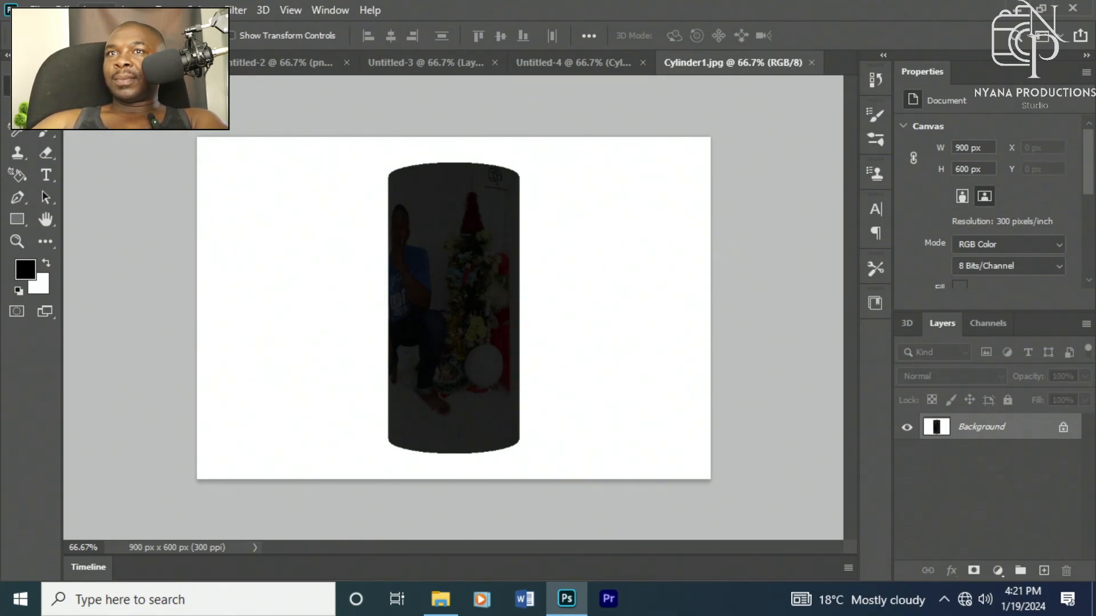
# Step: Examine the cube mockup's 3D view by orbiting it, then return to the cylinder 3D document
pyautogui.click(188, 64)
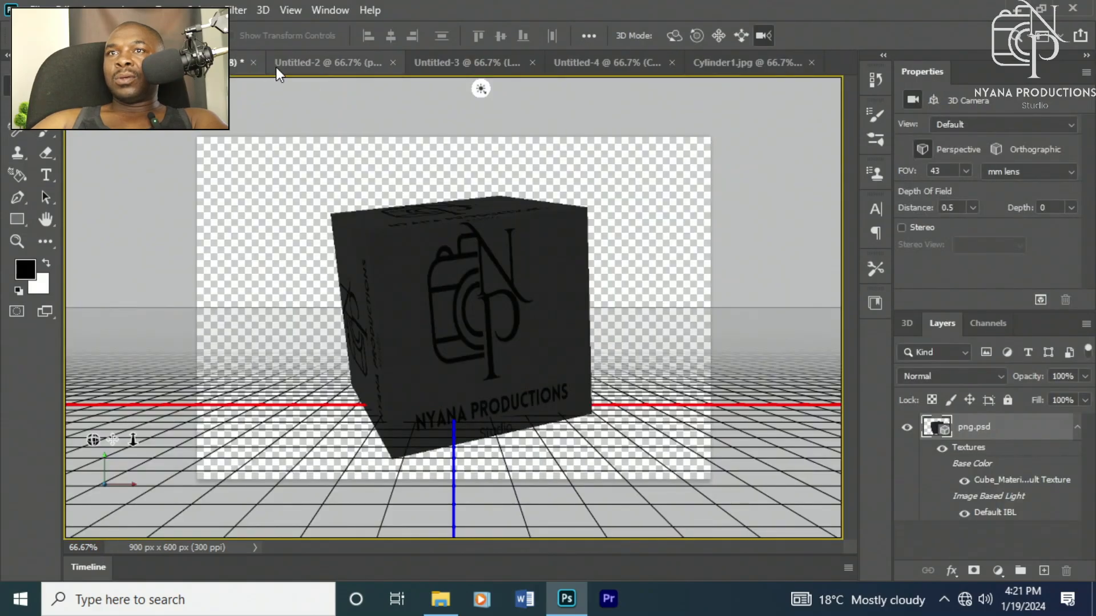
pyautogui.moveTo(436, 322); pyautogui.dragTo(467, 262)
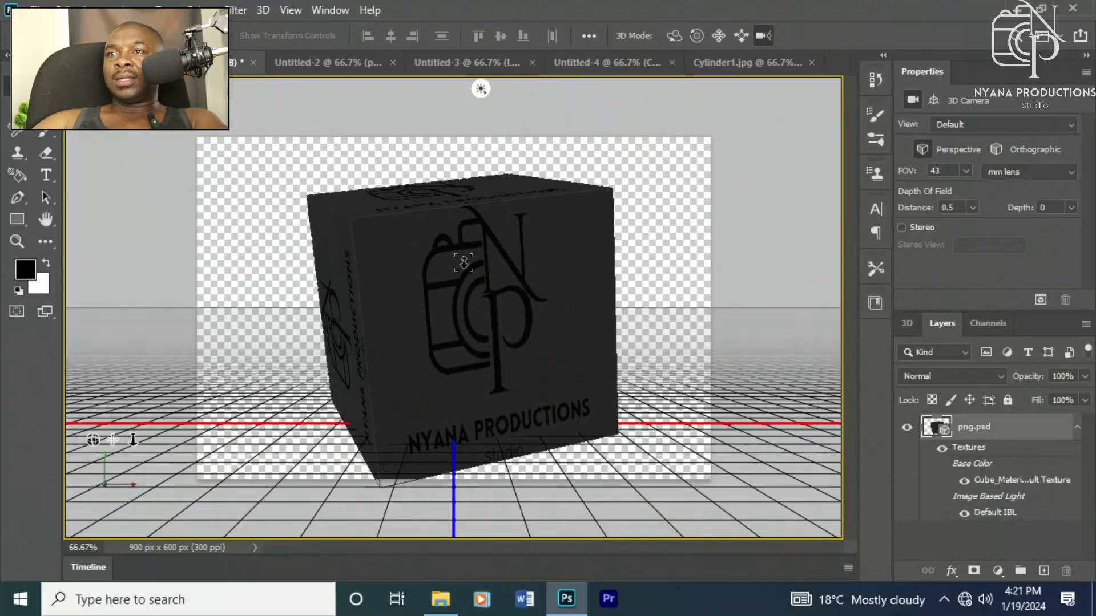
pyautogui.click(334, 63)
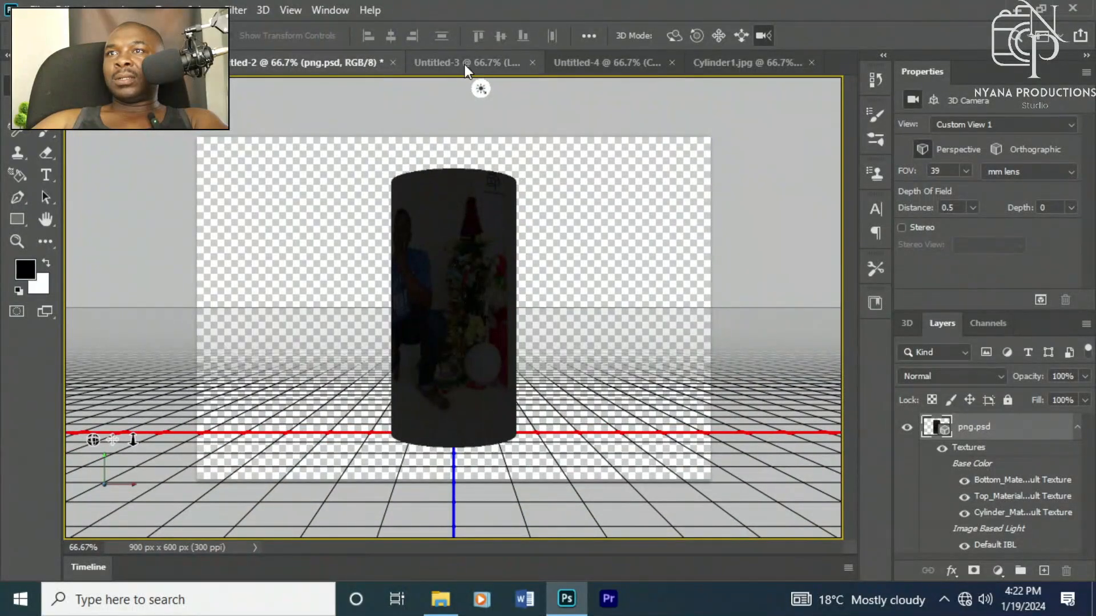
# Step: Close the Untitled-3 document
pyautogui.click(464, 64)
pyautogui.click(263, 62)
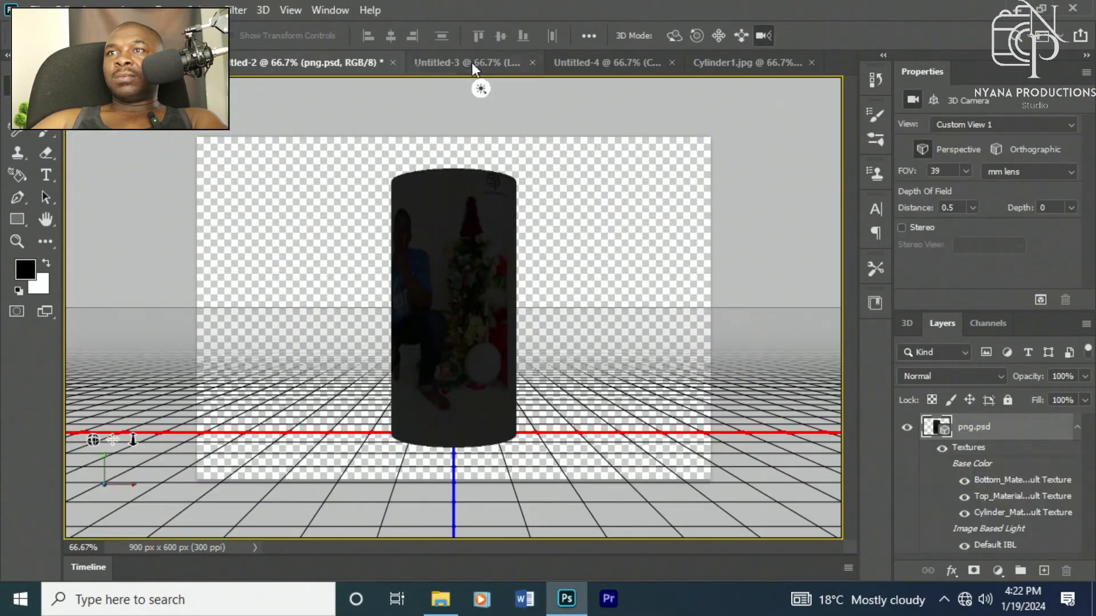
pyautogui.click(532, 62)
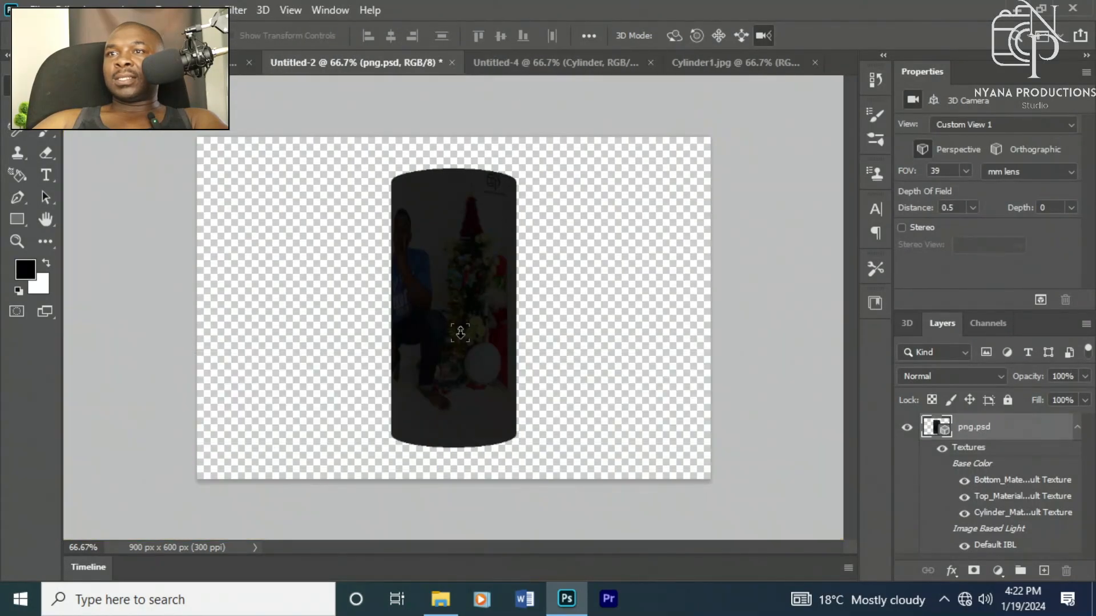
# Step: Select the 3D cylinder mesh and move, rotate and scale it up so it nearly fills the canvas height
pyautogui.click(450, 269)
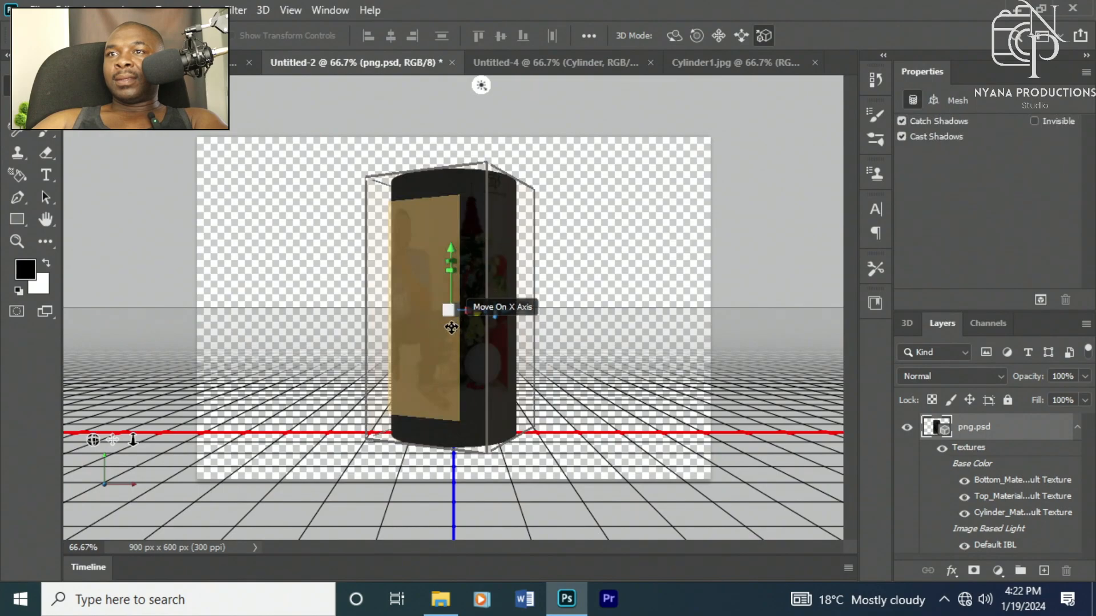
pyautogui.moveTo(468, 310); pyautogui.dragTo(142, 391)
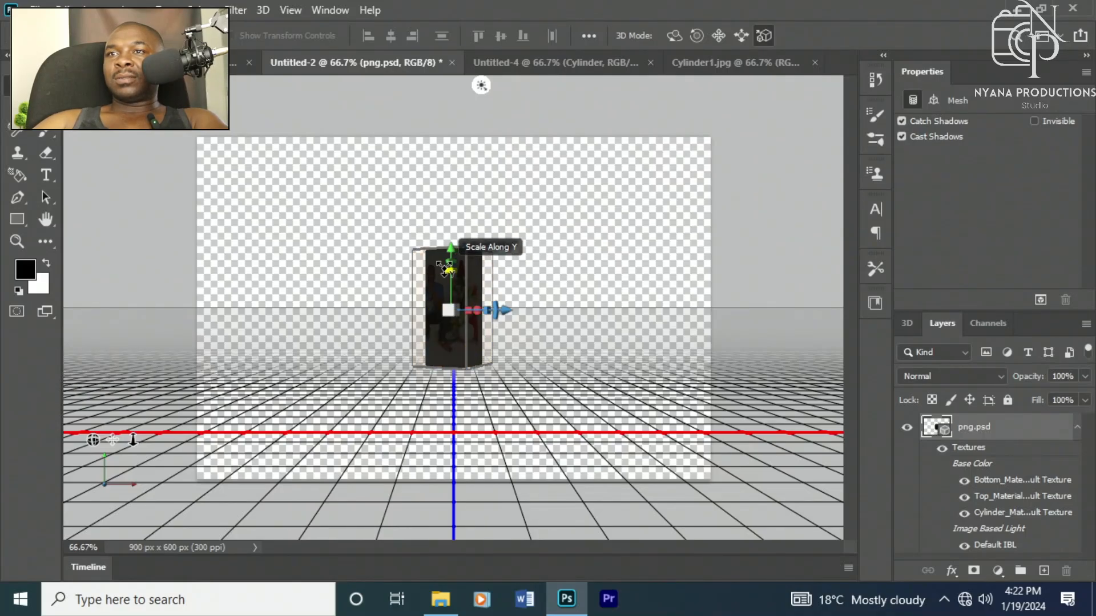
pyautogui.moveTo(445, 267); pyautogui.dragTo(433, 268)
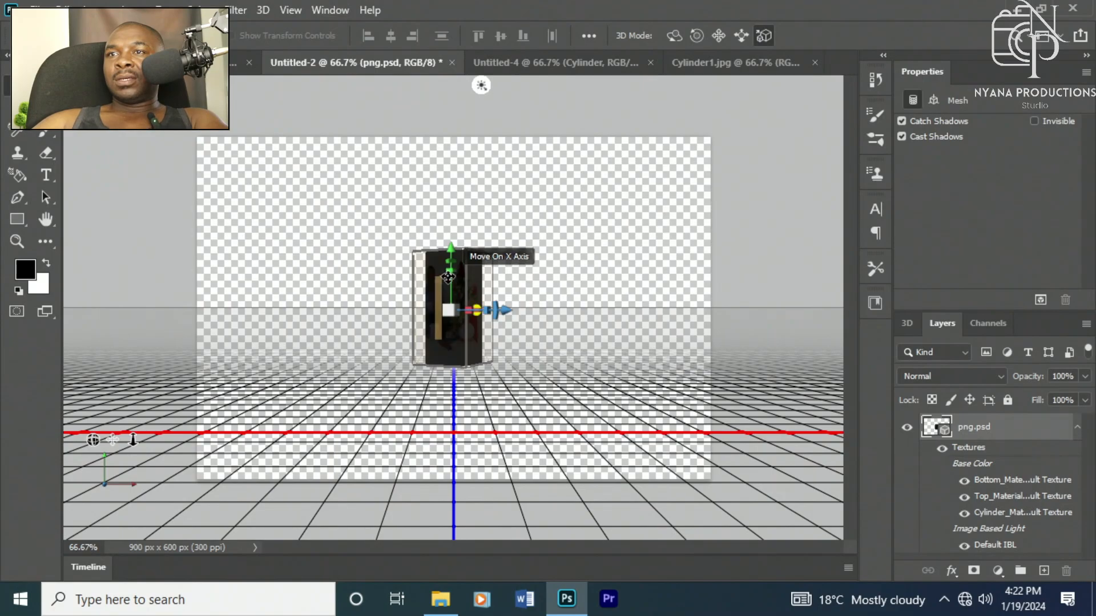
pyautogui.moveTo(460, 272)
pyautogui.mouseDown()
pyautogui.moveTo(394, 285)
pyautogui.moveTo(348, 408)
pyautogui.moveTo(516, 385)
pyautogui.moveTo(456, 266)
pyautogui.mouseUp()
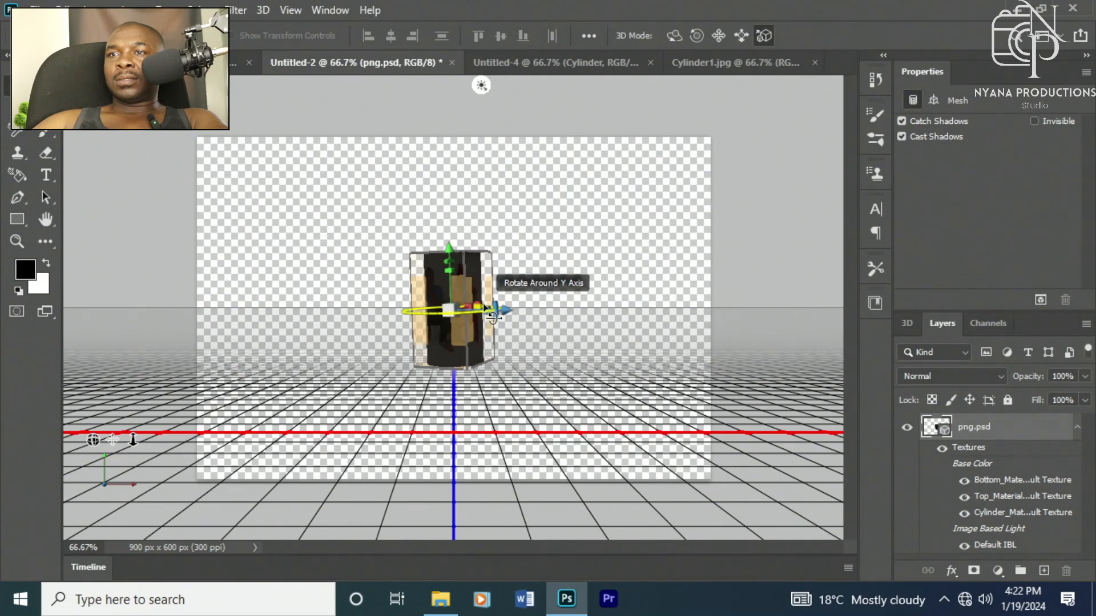
pyautogui.moveTo(498, 307); pyautogui.dragTo(536, 345)
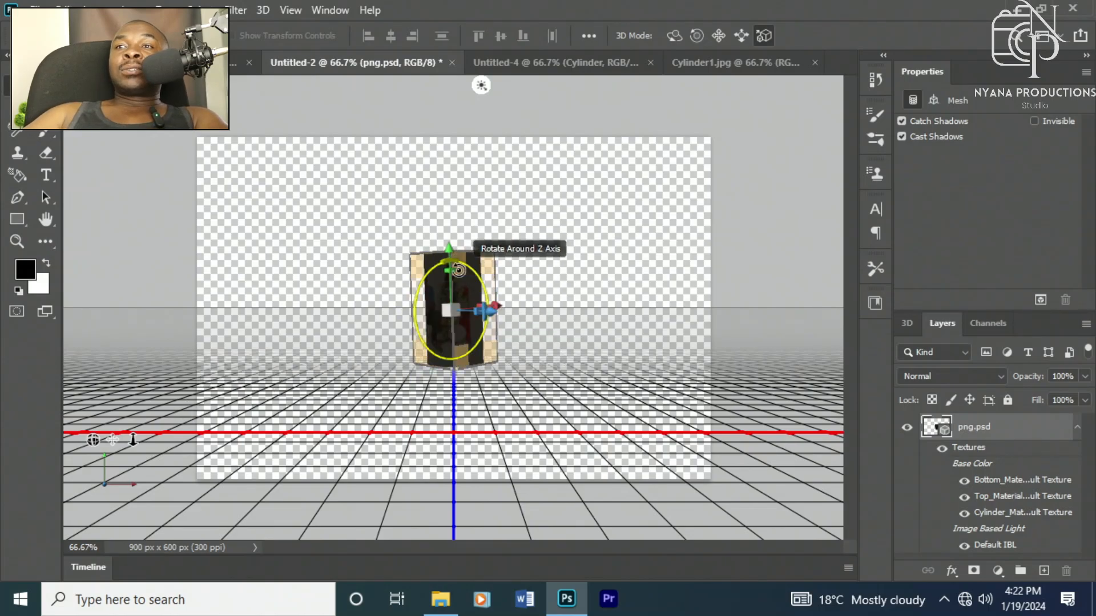
pyautogui.moveTo(472, 269); pyautogui.dragTo(633, 207)
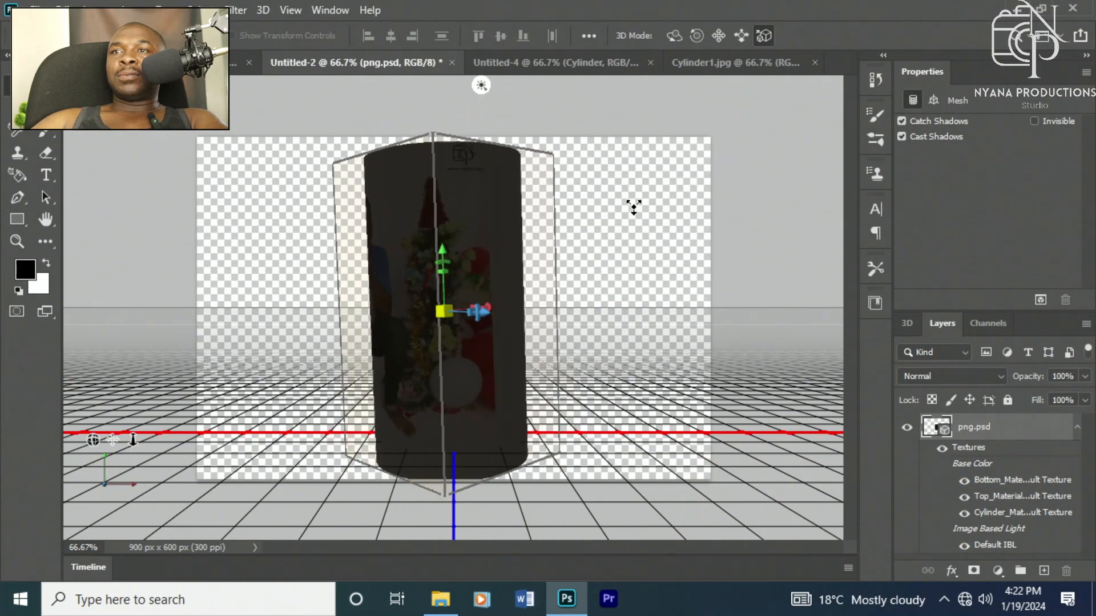
pyautogui.click(639, 274)
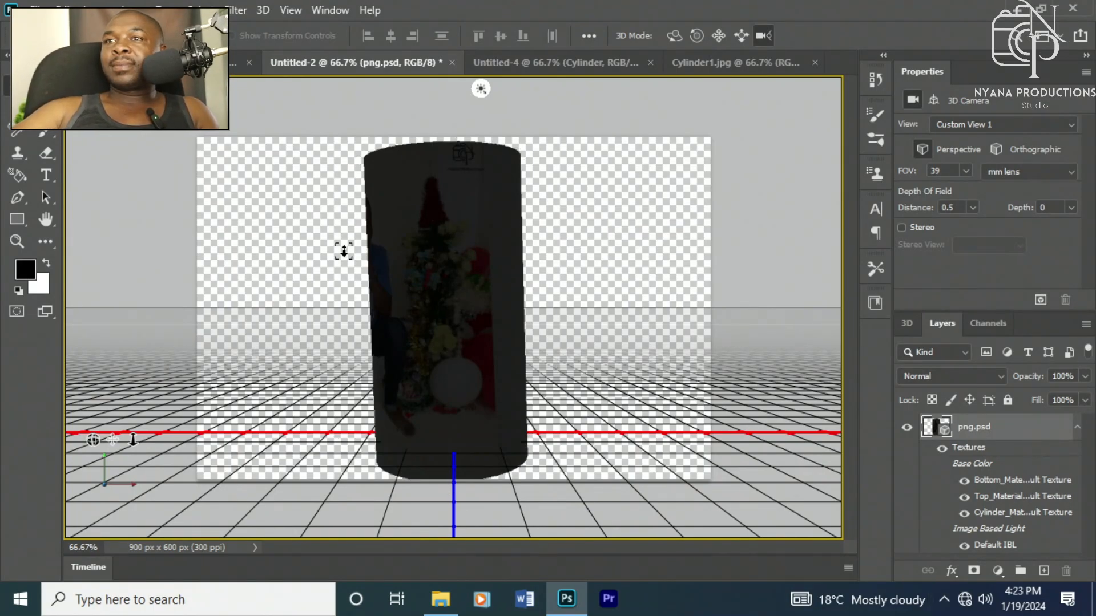
# Step: Flip through the open documents to compare the mockups, orbiting the cube mockup's view slightly
pyautogui.click(780, 63)
pyautogui.click(576, 61)
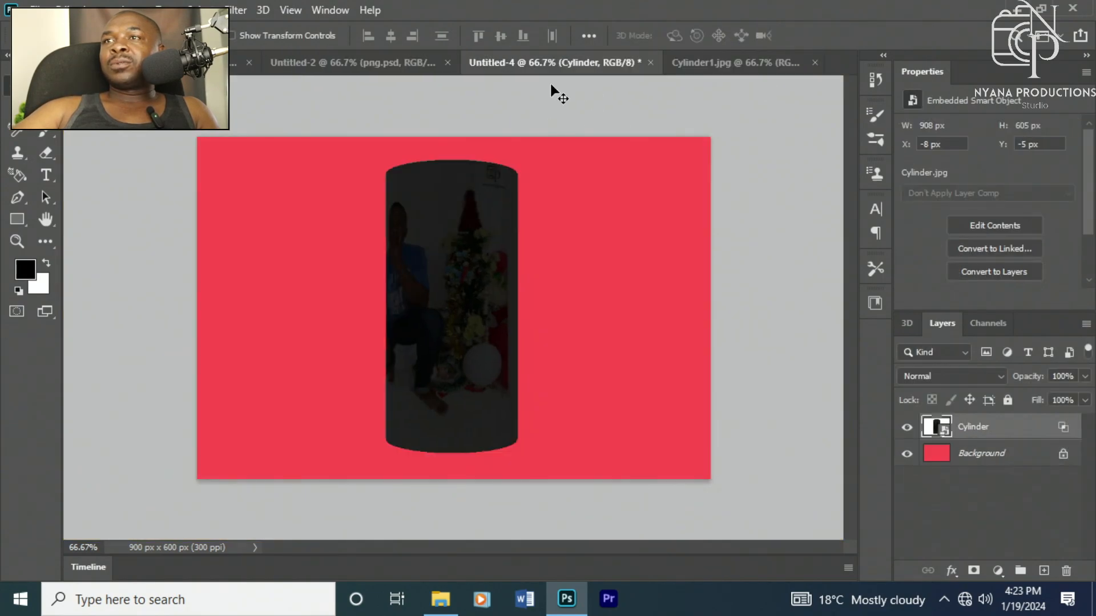
pyautogui.click(361, 62)
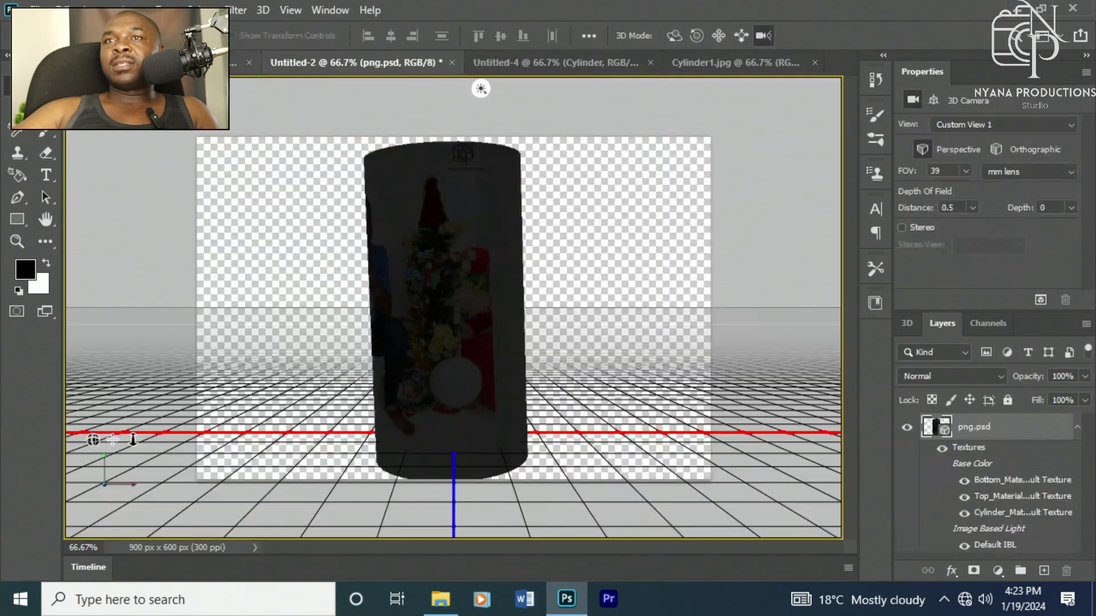
pyautogui.click(240, 62)
pyautogui.click(322, 68)
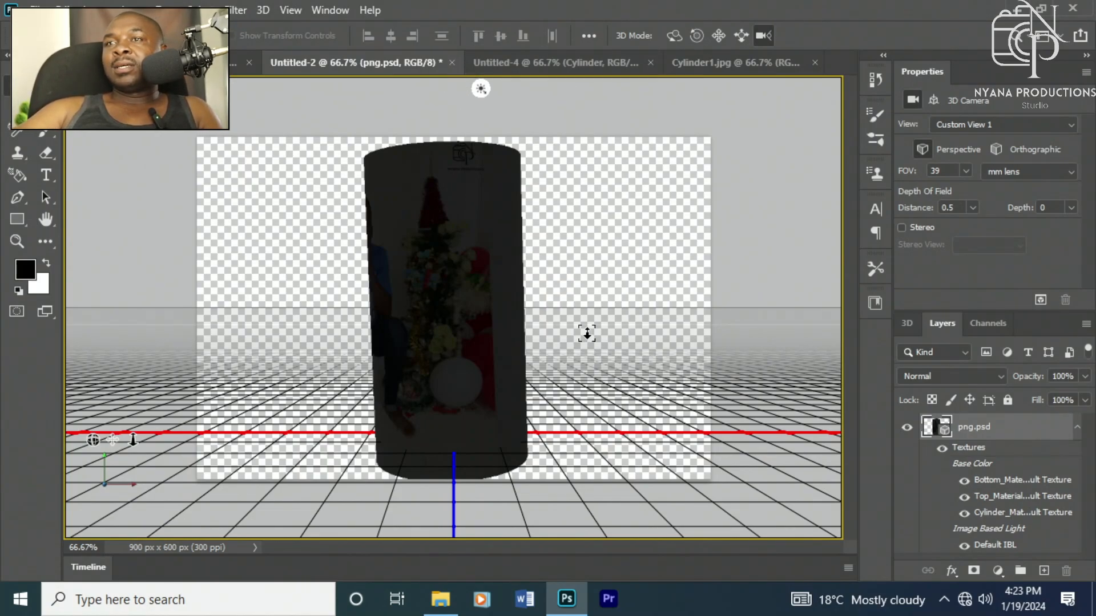
pyautogui.click(552, 63)
pyautogui.click(732, 64)
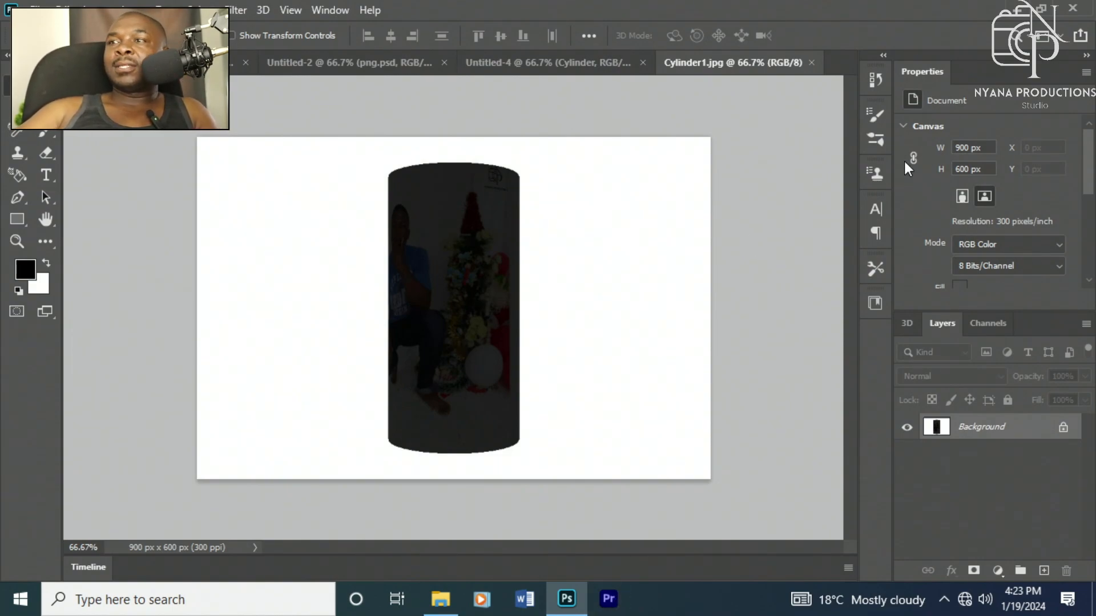
pyautogui.click(908, 329)
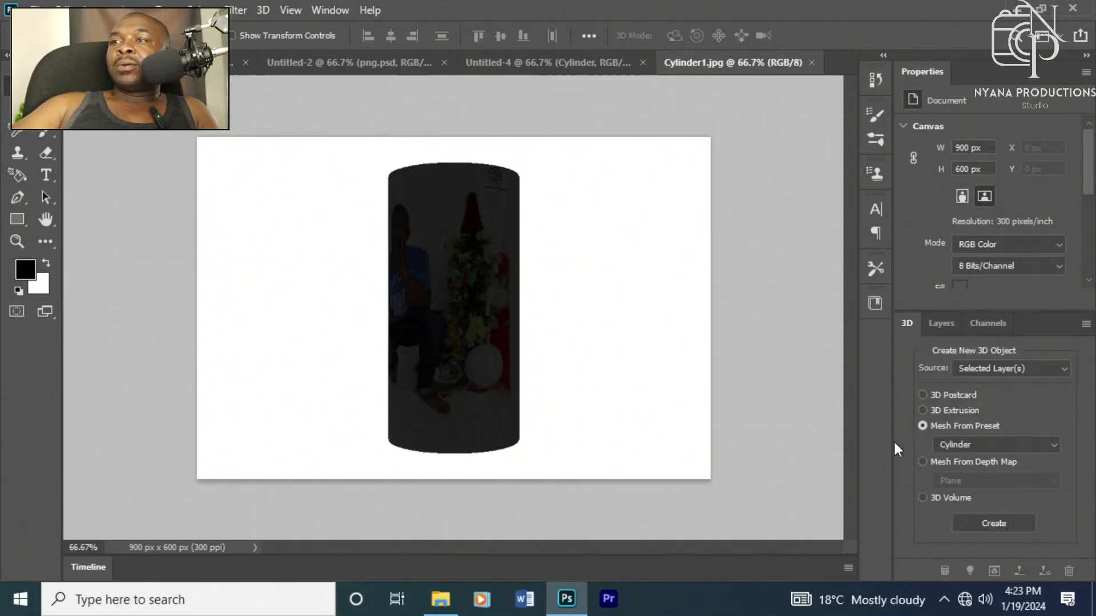
pyautogui.click(199, 63)
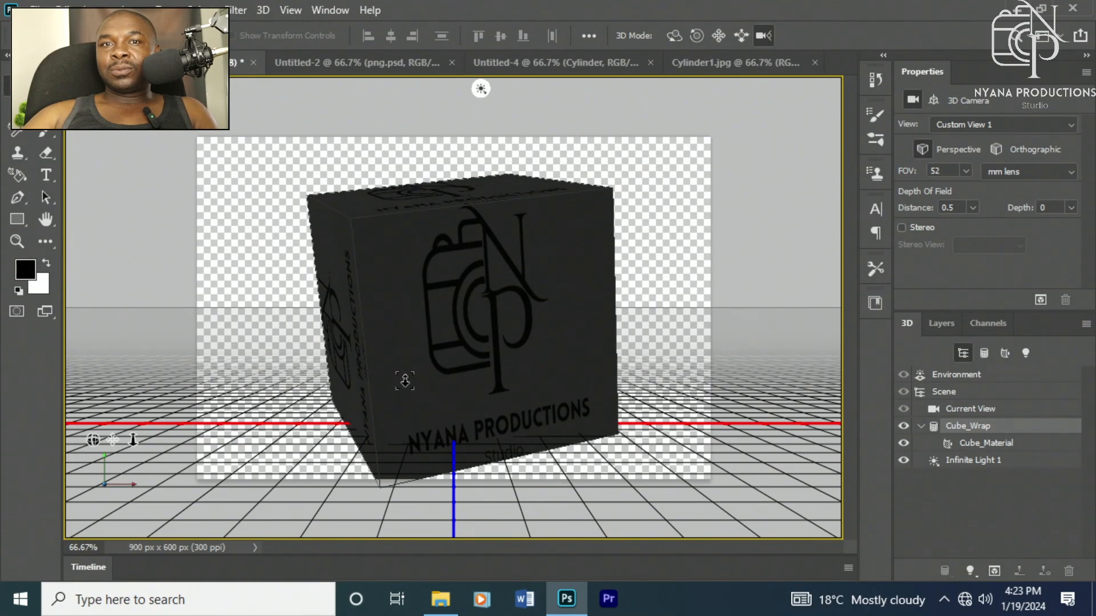
pyautogui.moveTo(395, 252); pyautogui.dragTo(424, 292)
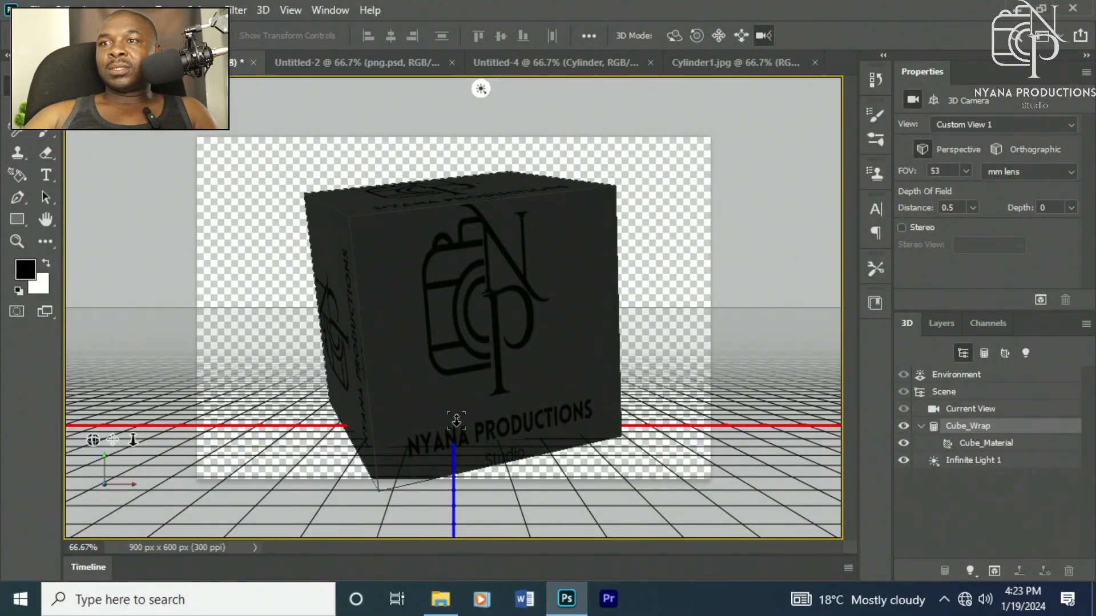
# Step: Return to the cylinder 3D document, select the cylinder mesh and scale it up slightly
pyautogui.click(311, 63)
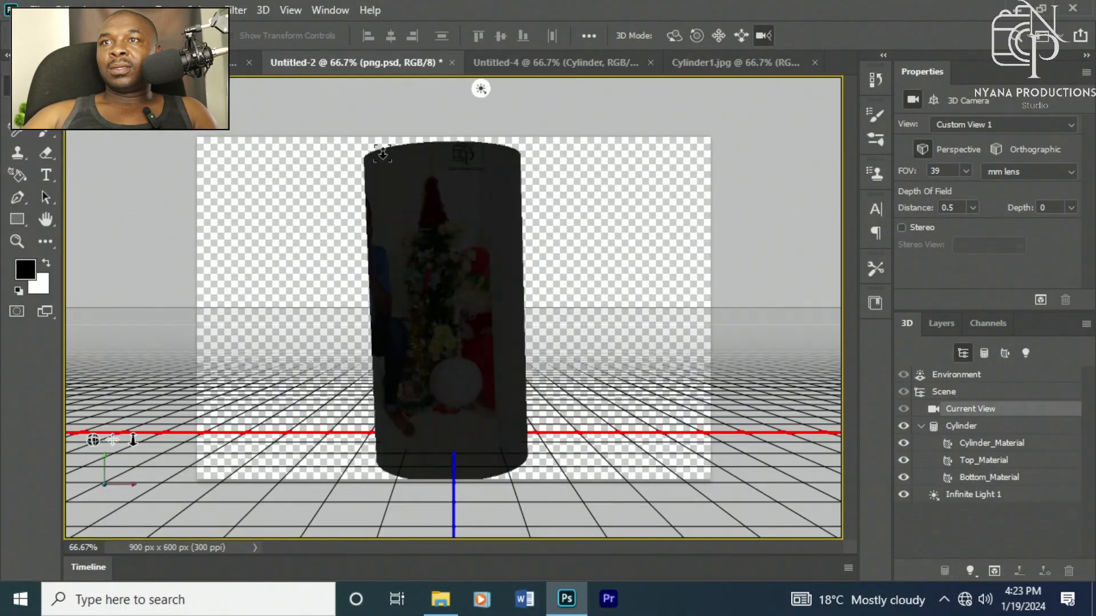
pyautogui.click(481, 265)
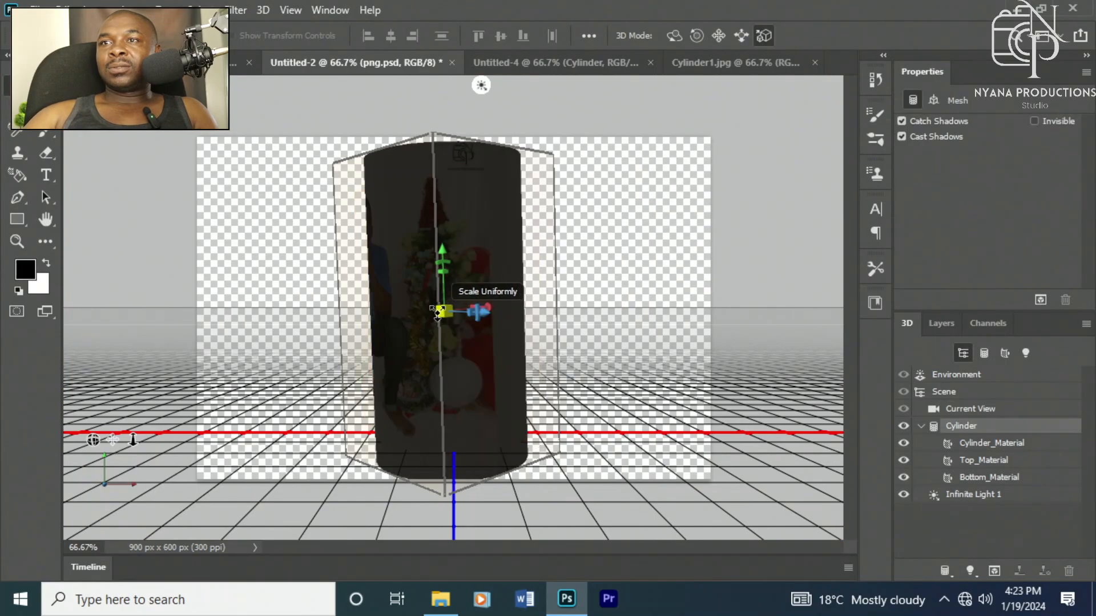
pyautogui.moveTo(437, 313); pyautogui.dragTo(442, 284)
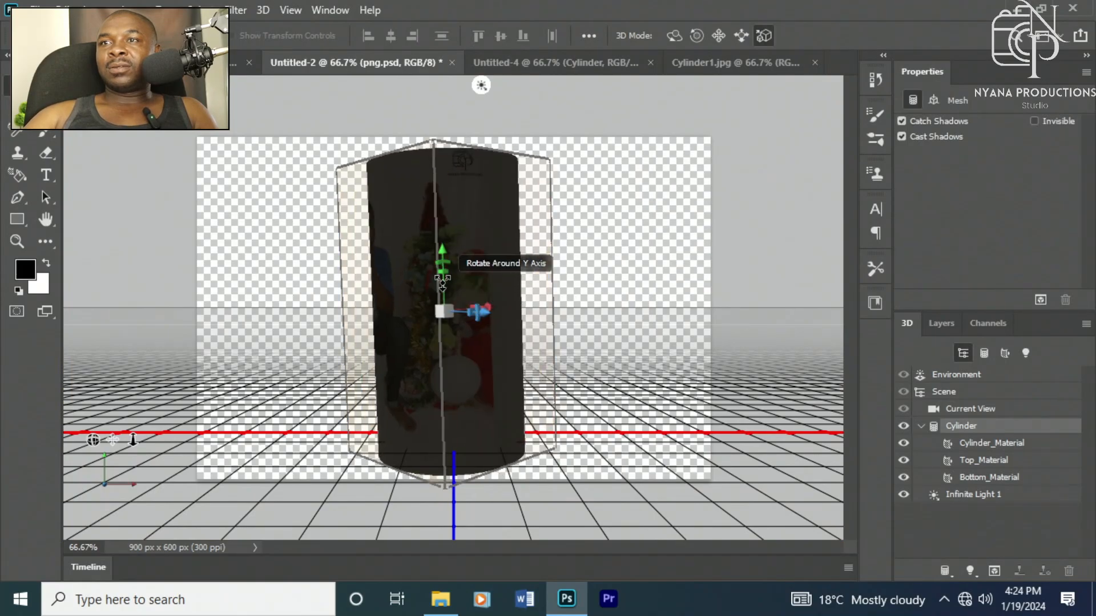
# Step: Rotate the cylinder mesh so it tilts sideways across the canvas
pyautogui.click(450, 314)
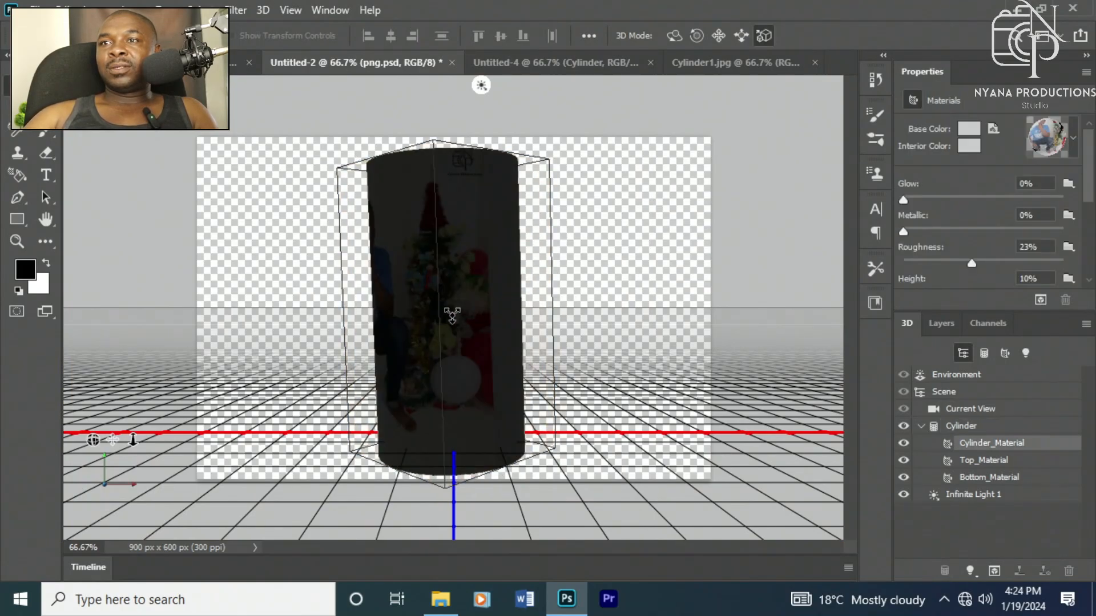
pyautogui.click(457, 298)
pyautogui.moveTo(469, 311); pyautogui.dragTo(444, 331)
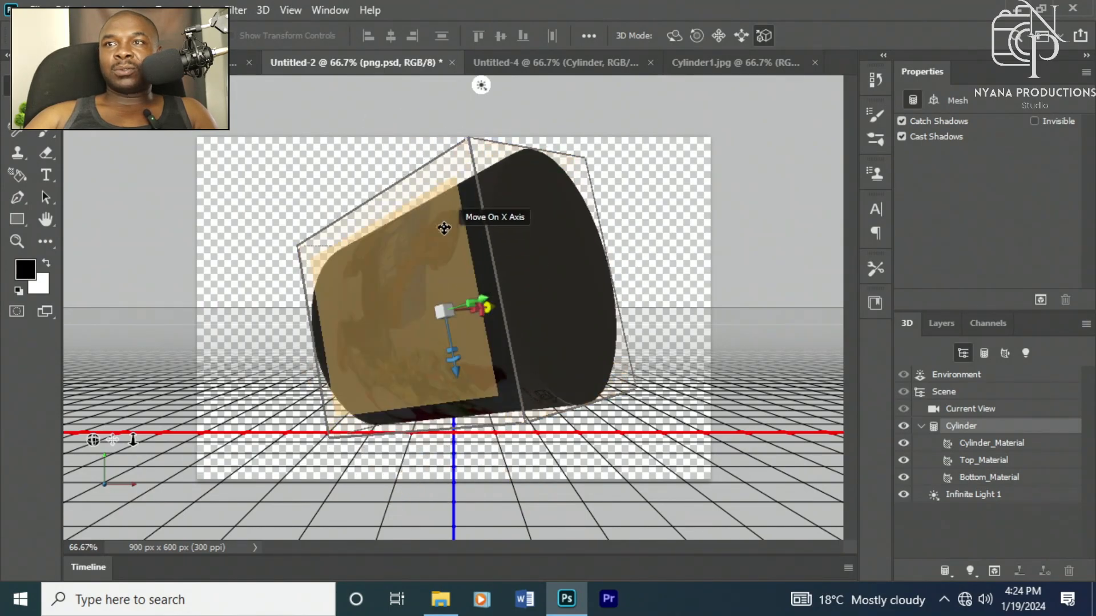